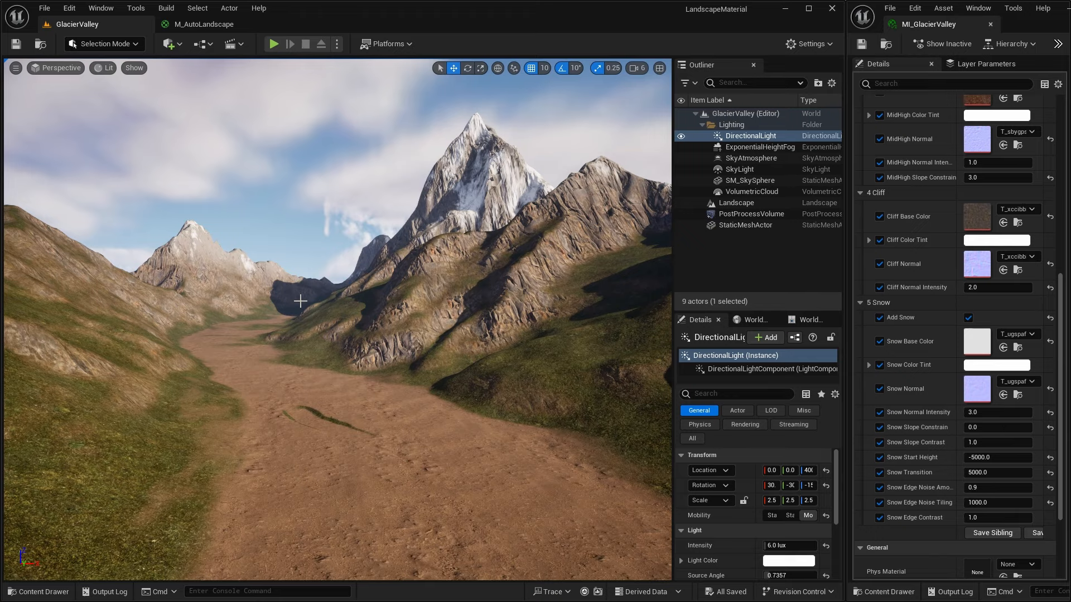
- Create a material function named MF_ColorVariation in the Materials/MaterialFunctions folder
key(ctrl+space)
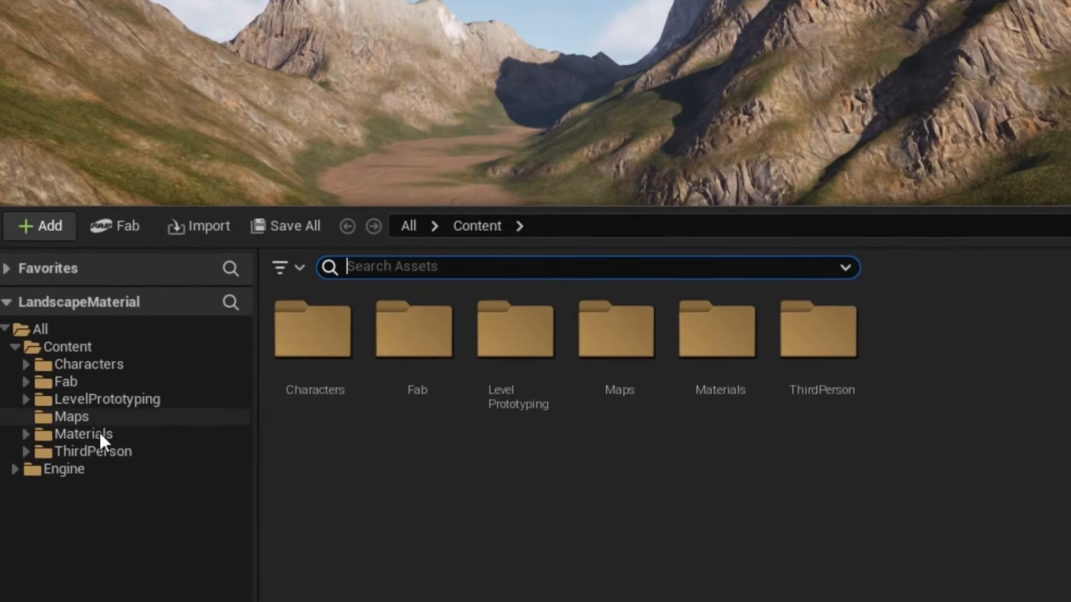
click(67, 473)
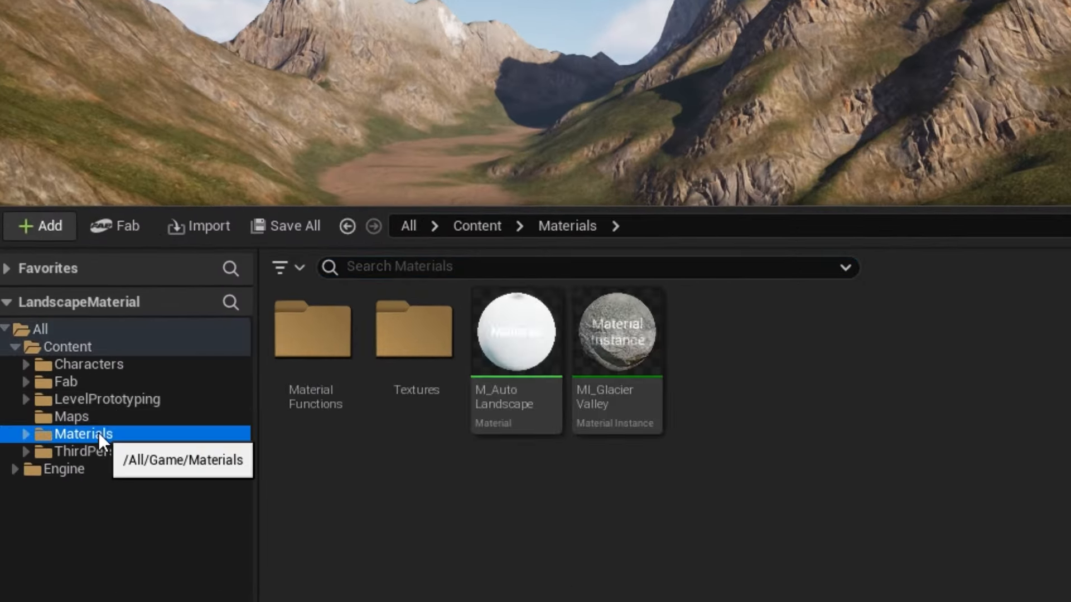
double_click(312, 338)
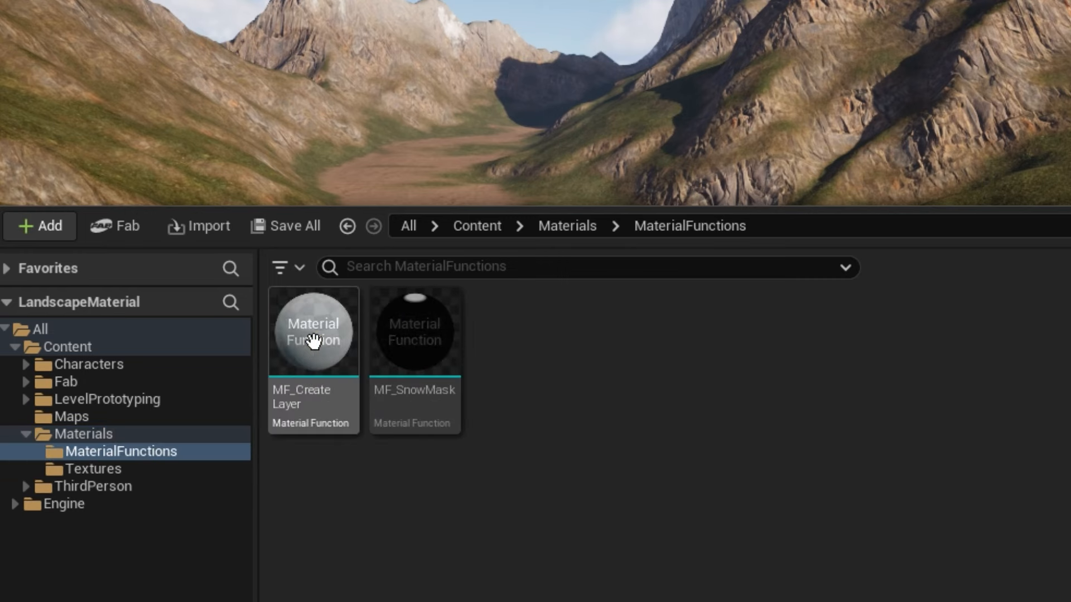
right_click(563, 366)
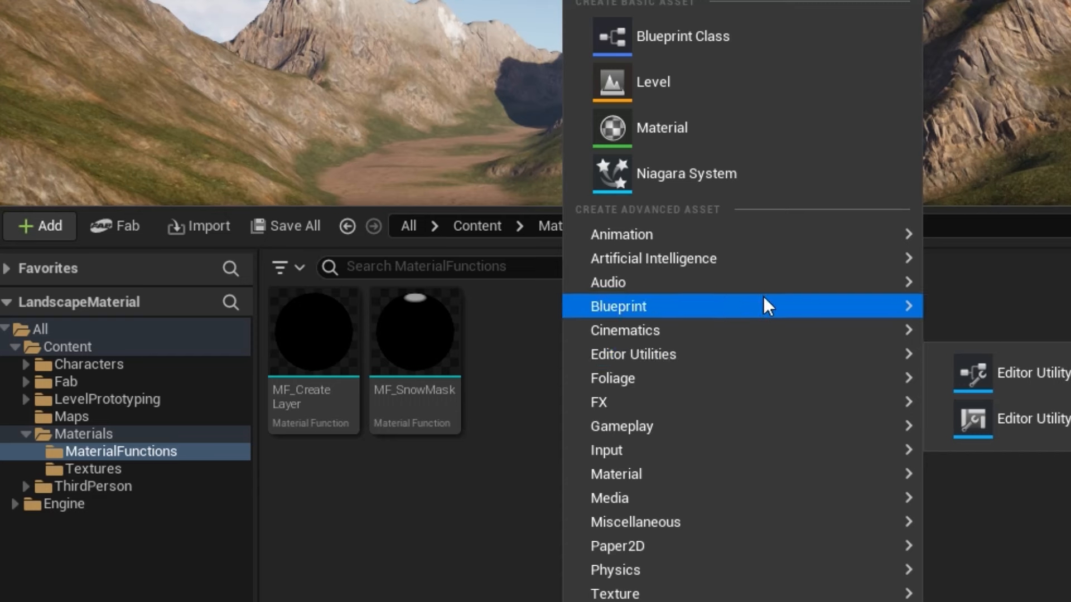
mouse_move(765, 304)
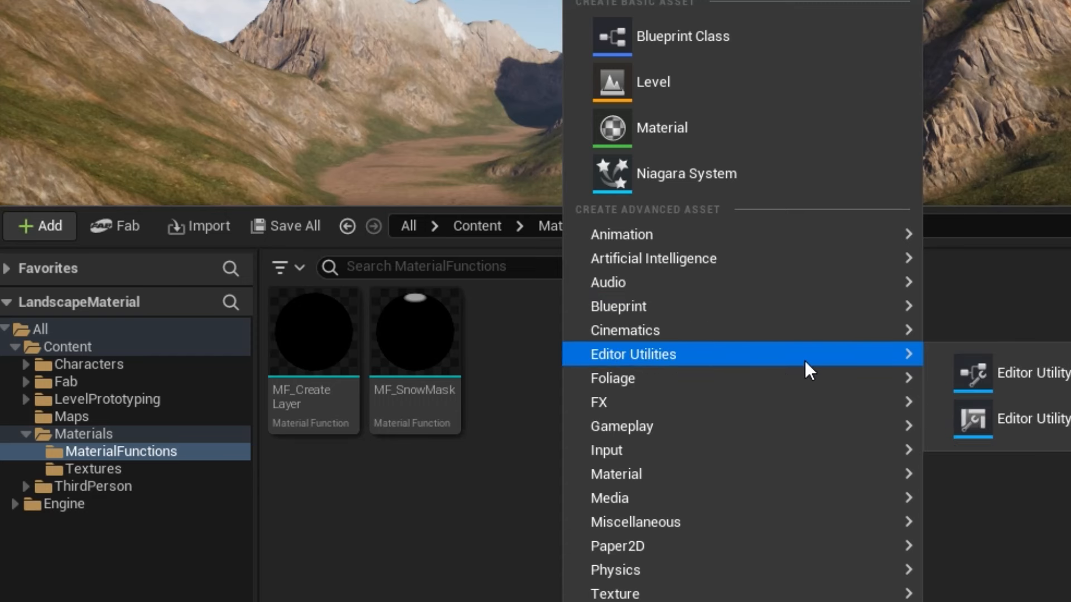
mouse_move(810, 473)
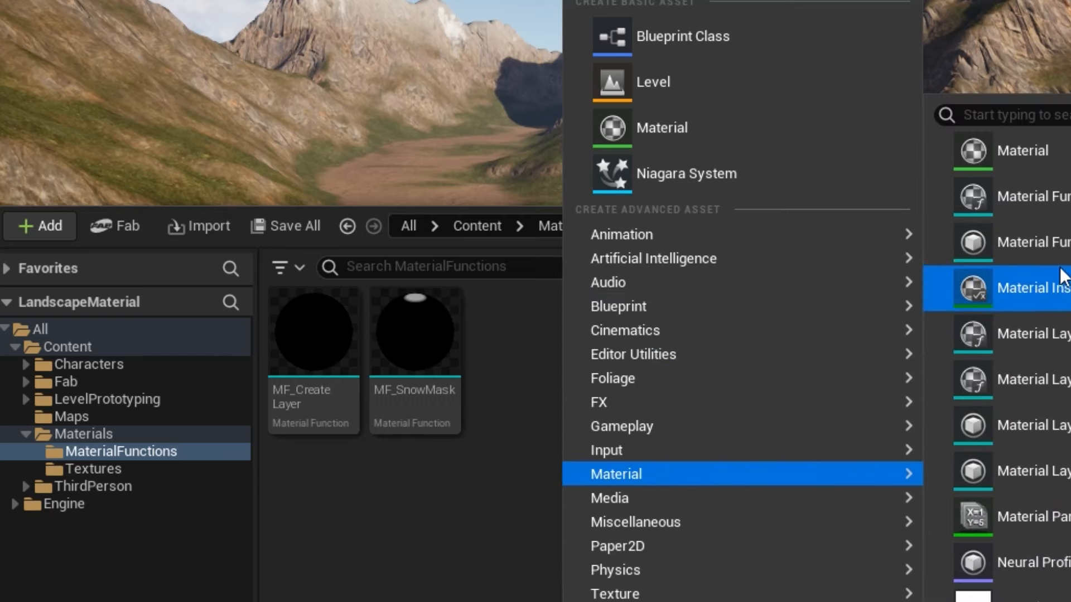
click(1032, 196)
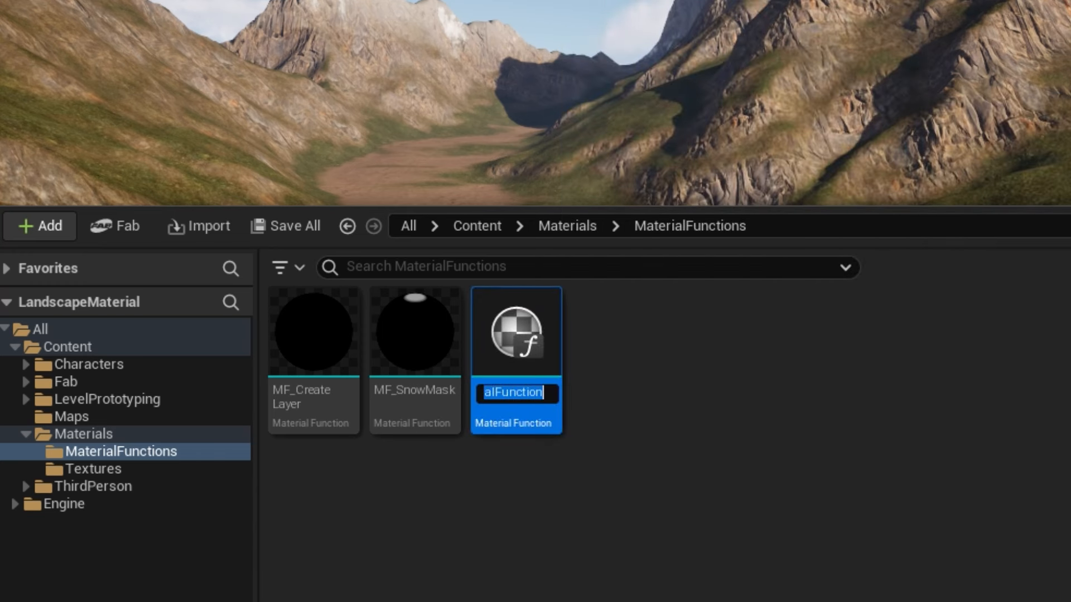
text(MF_C)
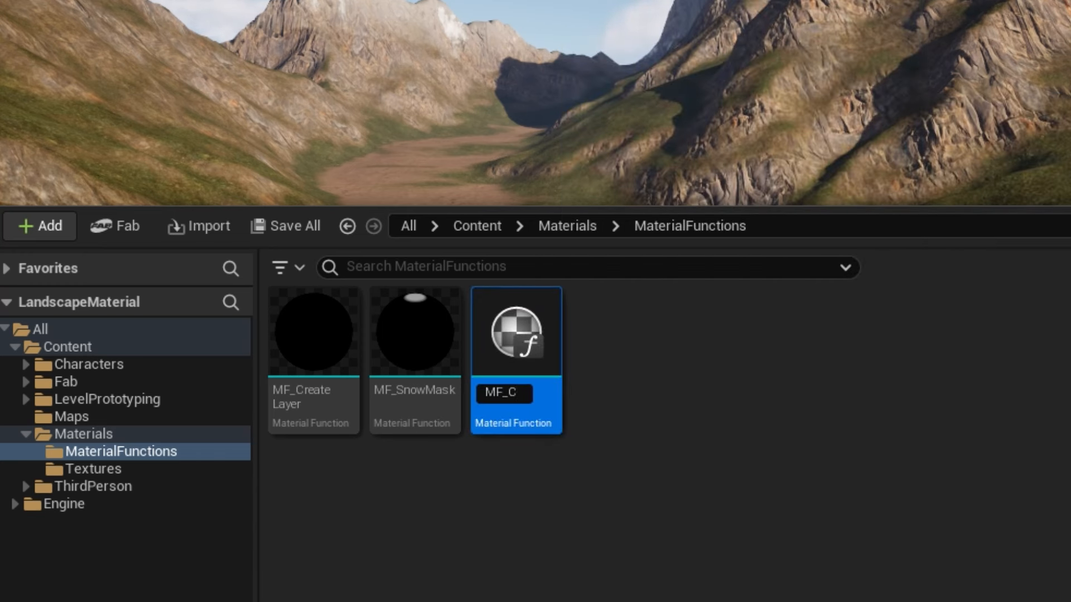
text(olorVariation)
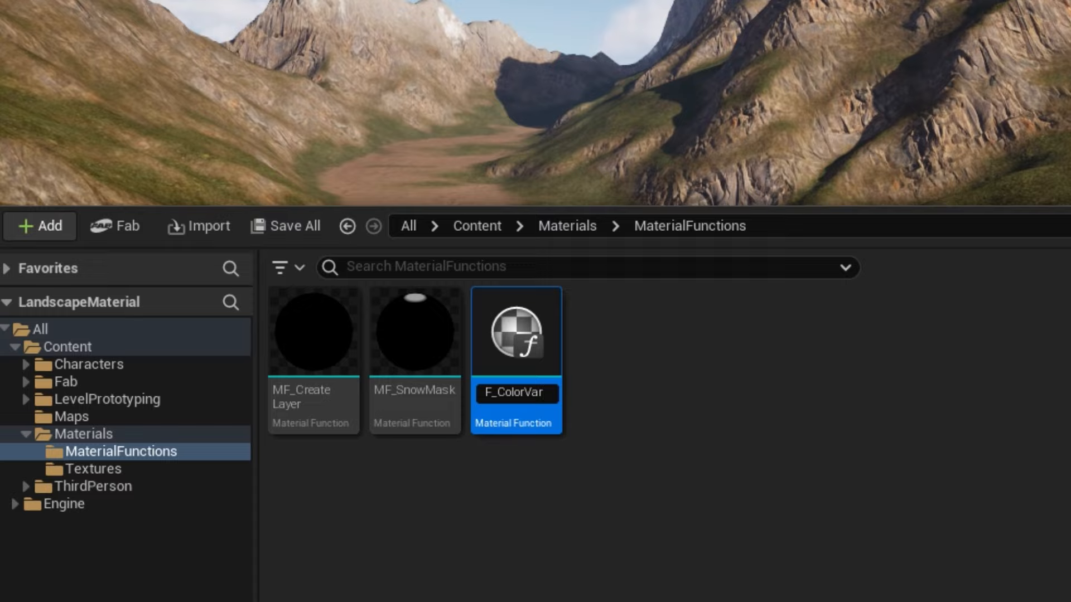
key(Return)
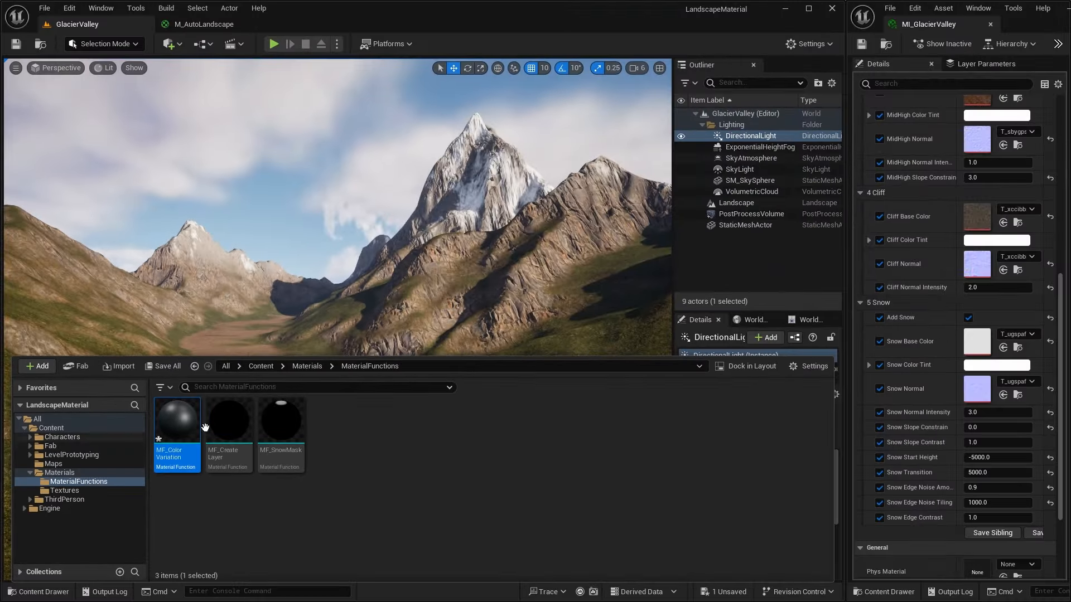
- Open the MF_ColorVariation material function and dock its editor beside M_AutoLandscape in the main window
double_click(184, 423)
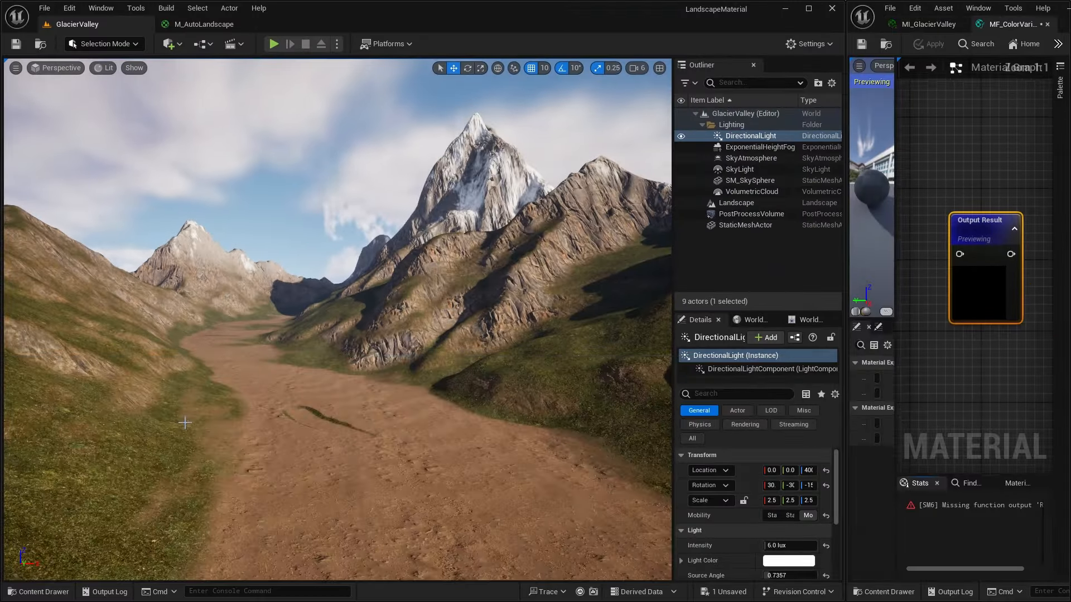
drag(1015, 27, 269, 25)
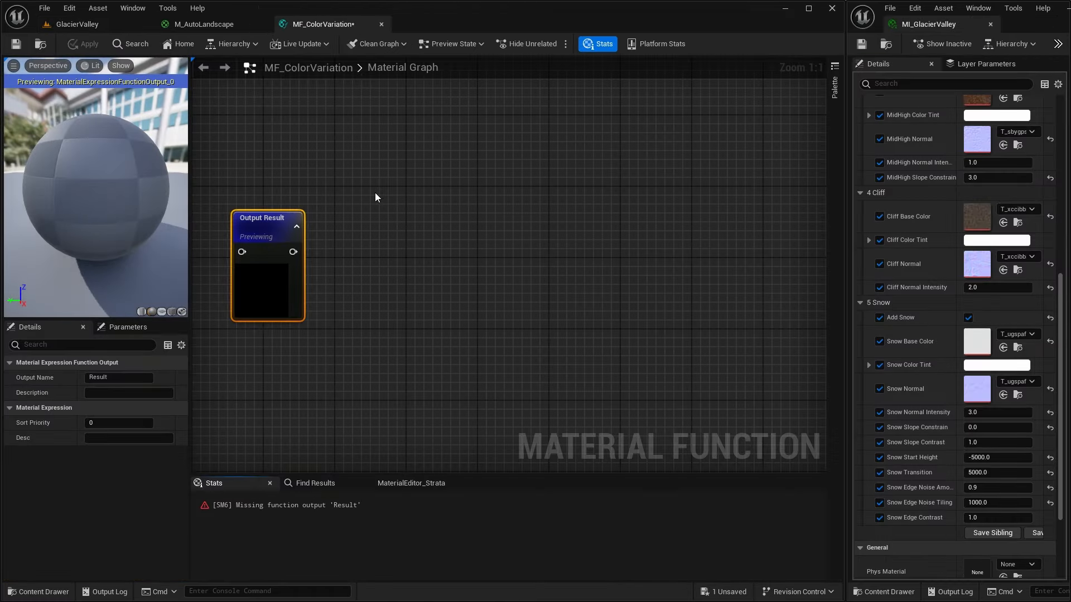
- Add a FunctionInput node to the left of the Output Result node in the material graph
mouse_move(430, 218)
right_down()
mouse_move(509, 227)
mouse_move(446, 225)
right_up()
scroll(509, 227, down, 1)
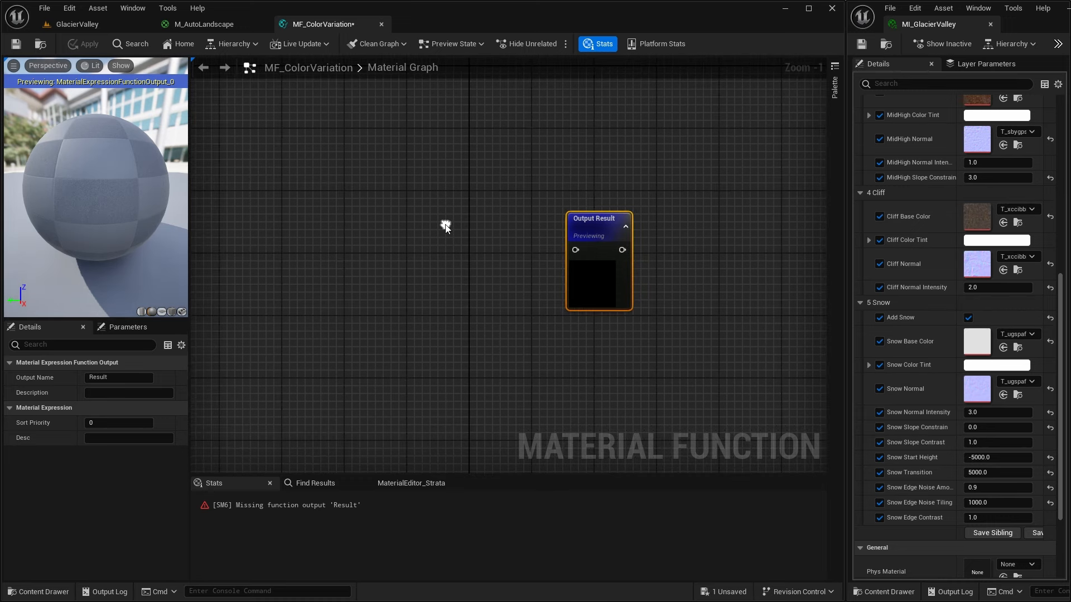
right_click(299, 237)
text(input)
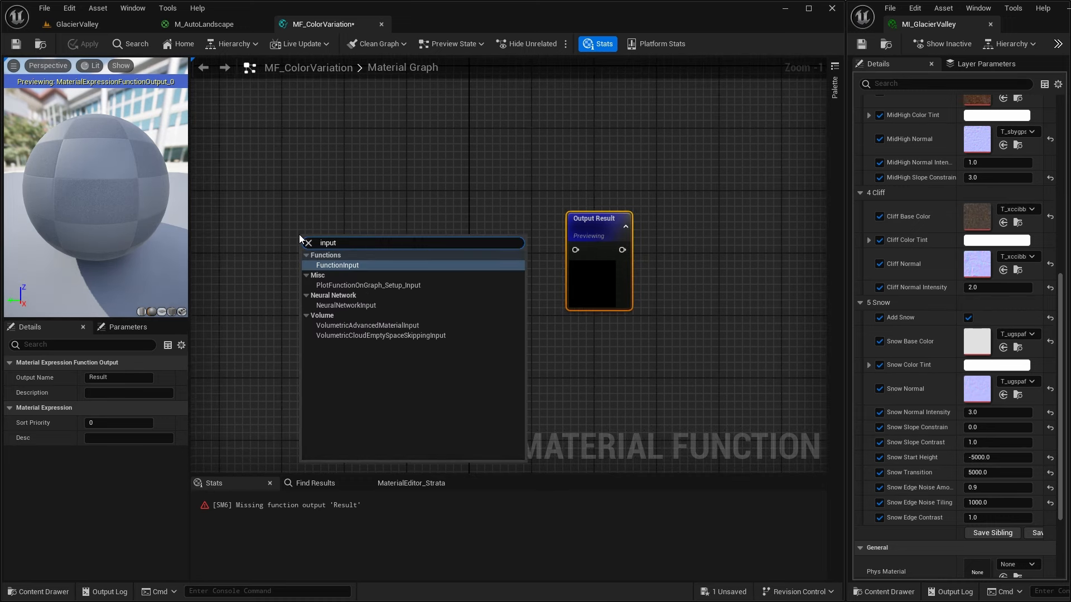
click(383, 266)
drag(347, 240, 339, 230)
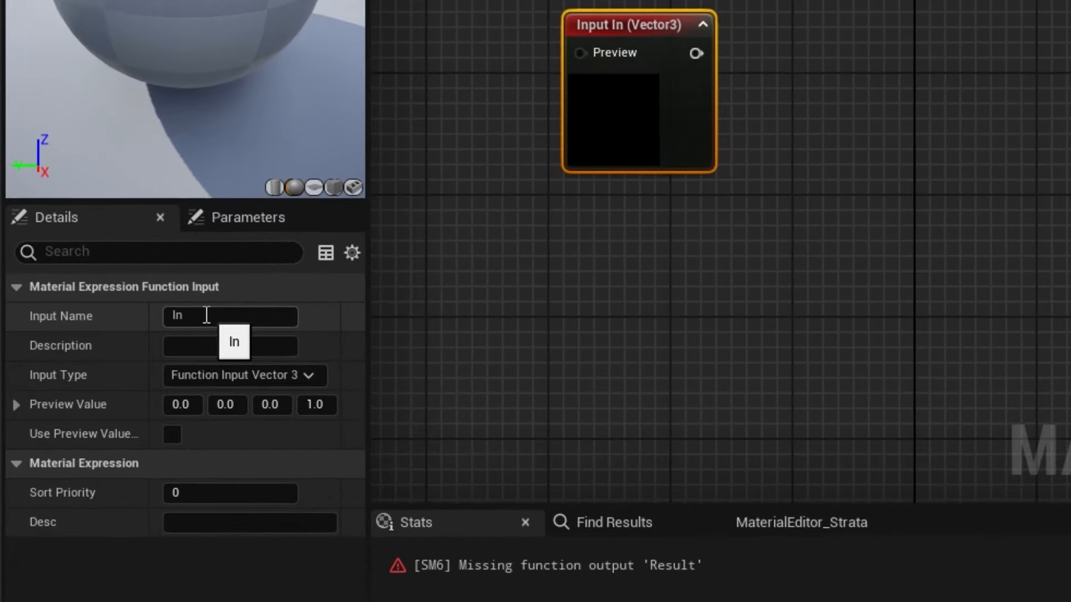
- Name the new function input Material and set its input type to Material Attributes
click(206, 315)
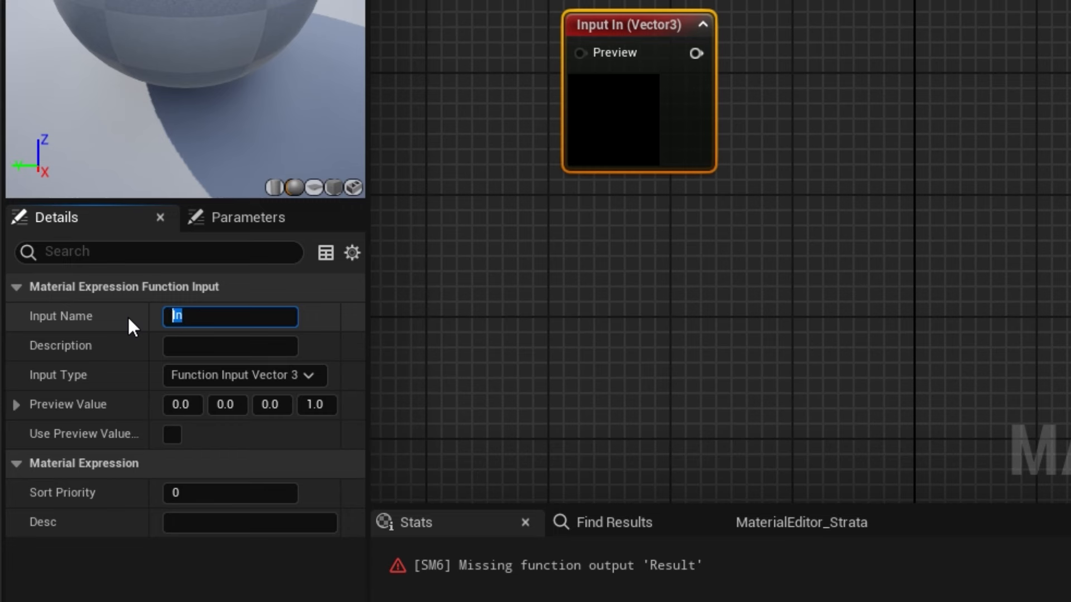
text(Material)
key(Return)
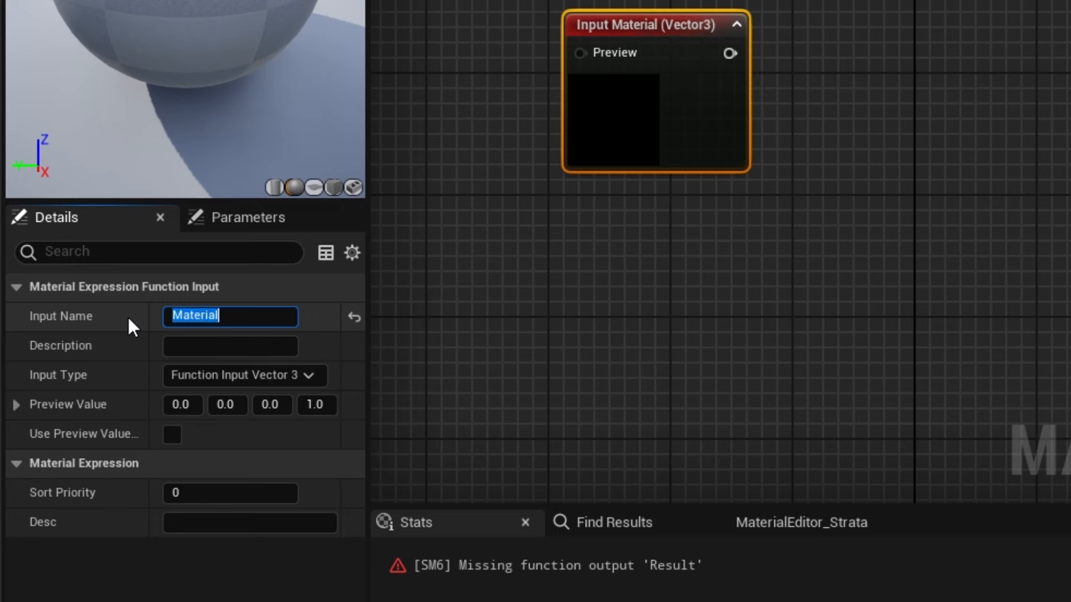
click(308, 376)
click(318, 584)
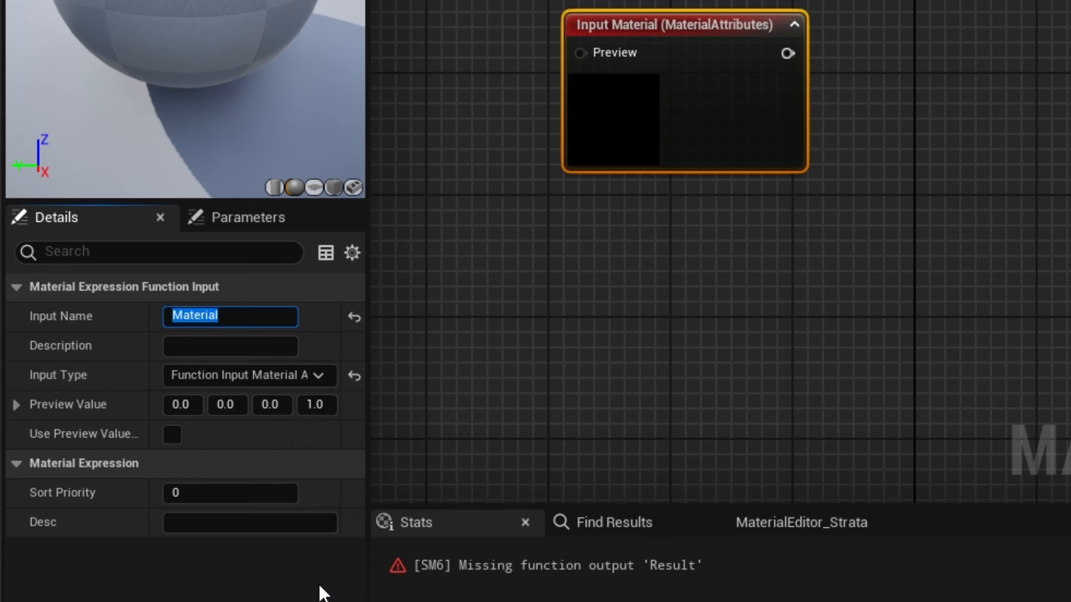
- Rename the function's Result output to Color Variation Material
click(1068, 28)
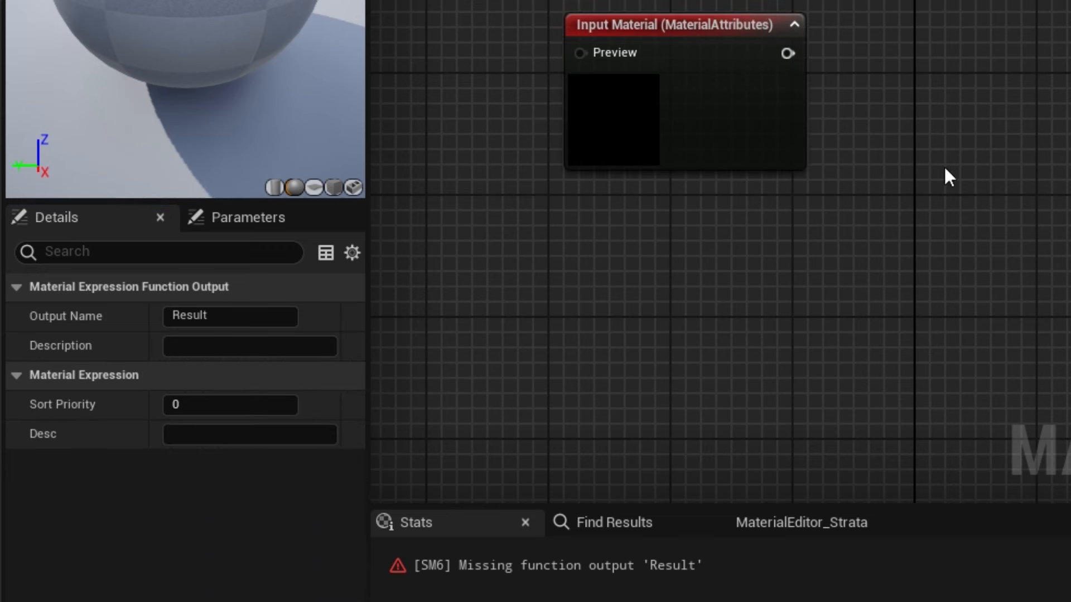
click(232, 315)
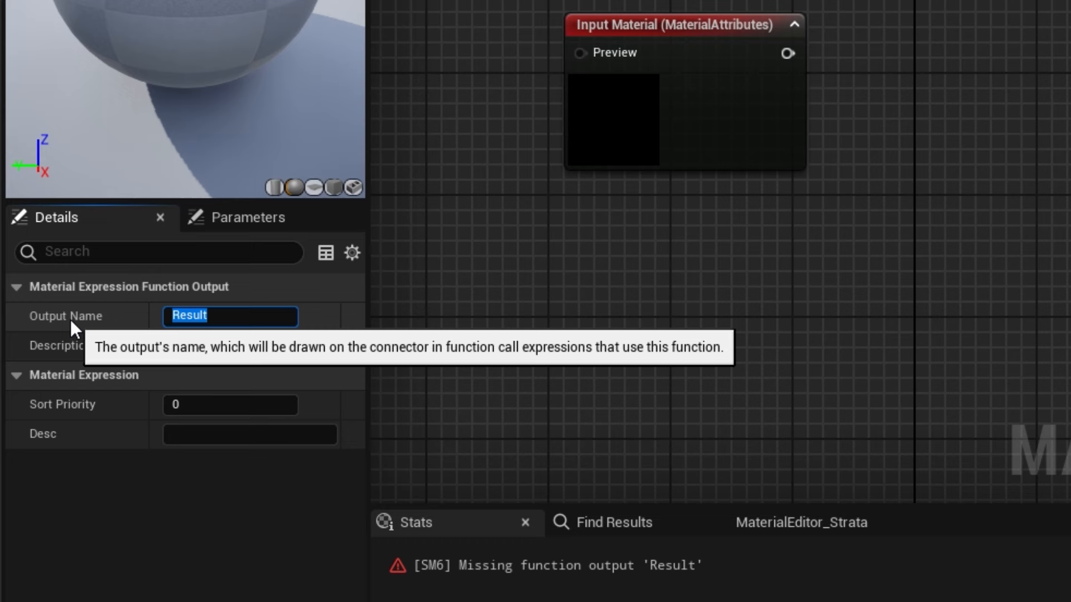
text(Color Variation Mat)
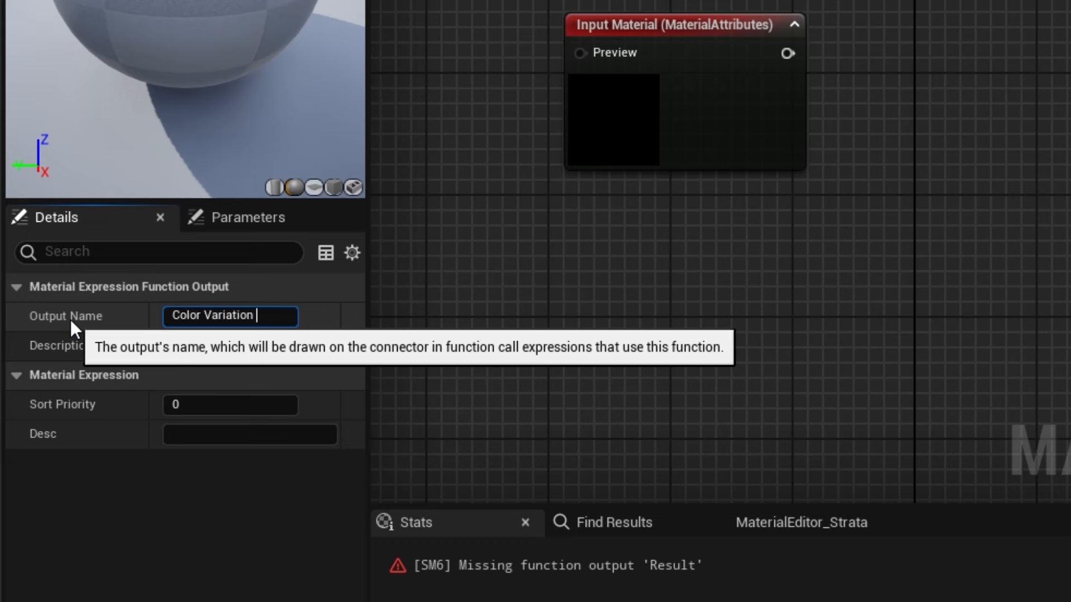
text(erial)
key(Return)
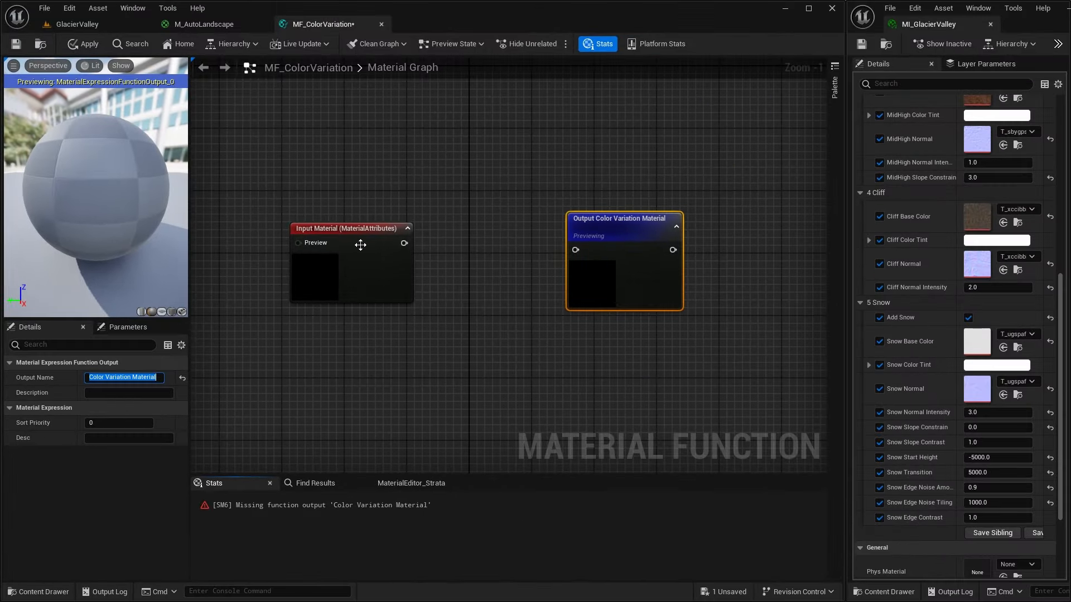
- Move the input and output nodes farther apart to leave room for nodes between them
drag(360, 245, 322, 245)
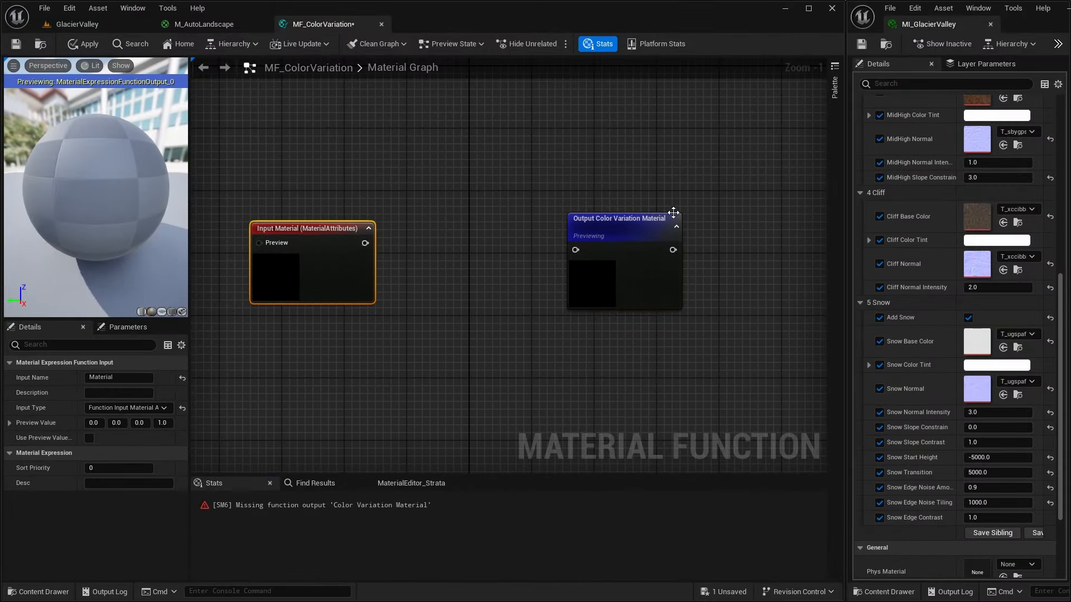
drag(634, 222, 648, 221)
right_drag(648, 222, 561, 206)
drag(574, 197, 678, 205)
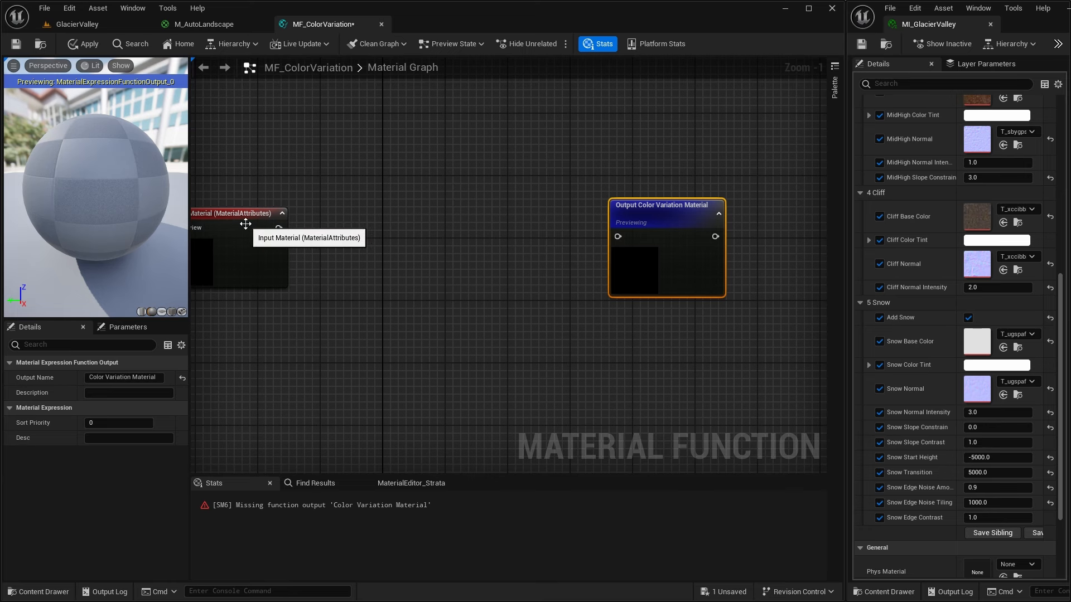
- Add a GetMaterialAttributes node fed by the Material input's output and align it beside that input
right_drag(405, 245, 462, 248)
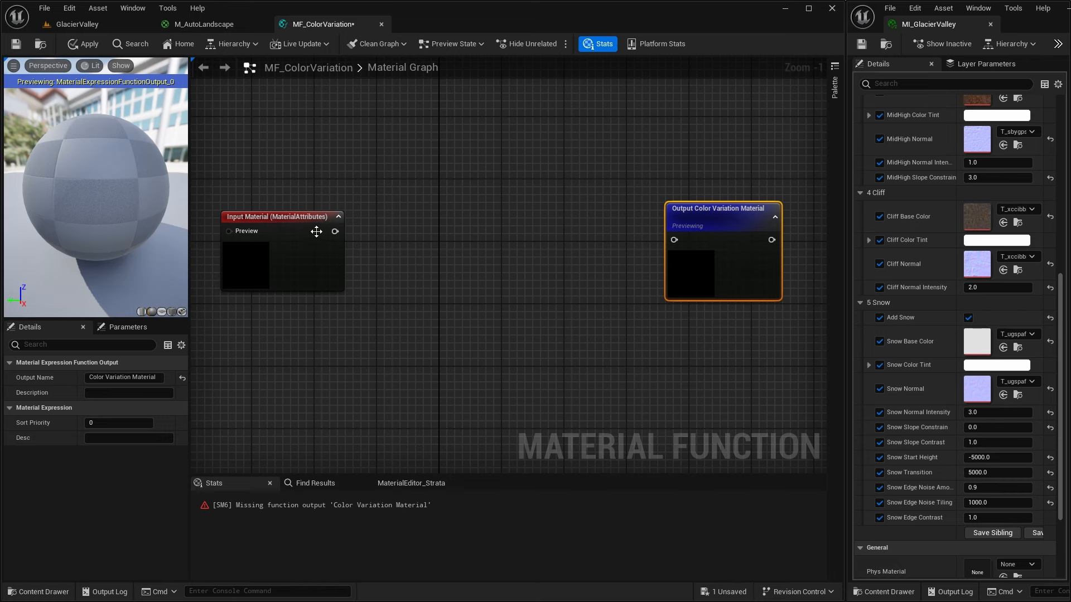
drag(333, 233, 380, 229)
text(get)
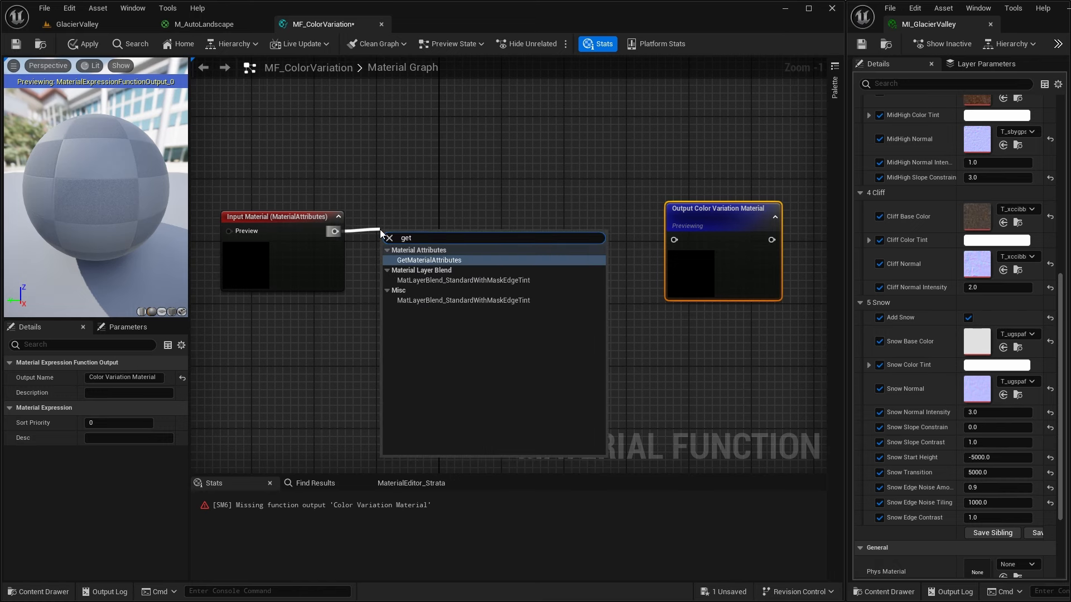
click(430, 258)
drag(418, 235, 415, 217)
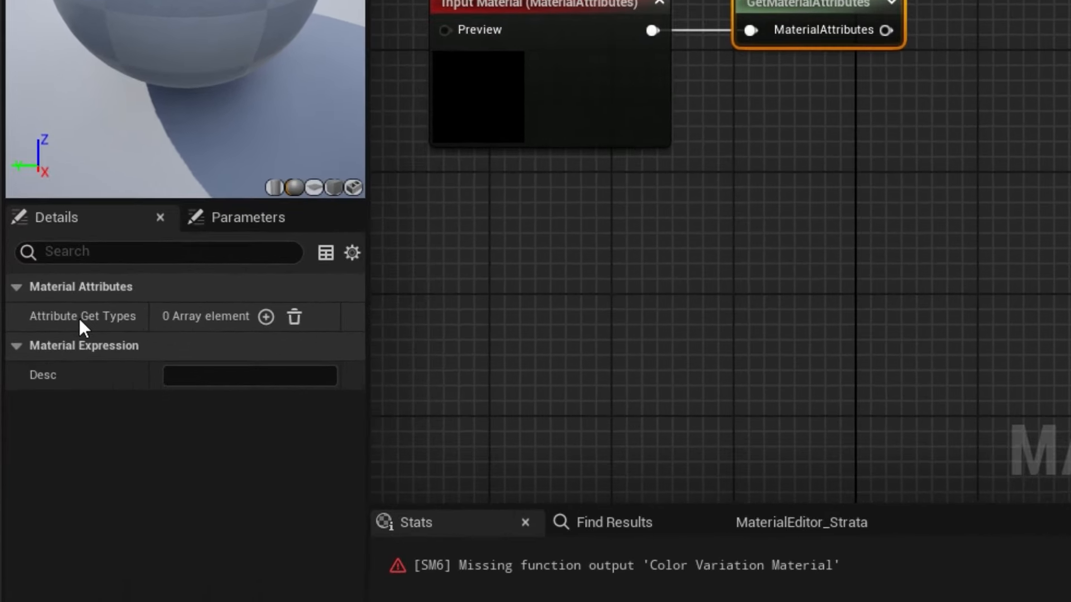
- Add one attribute get type to the GetMaterialAttributes node, keep it as BaseColor, and check the other available attributes
click(267, 316)
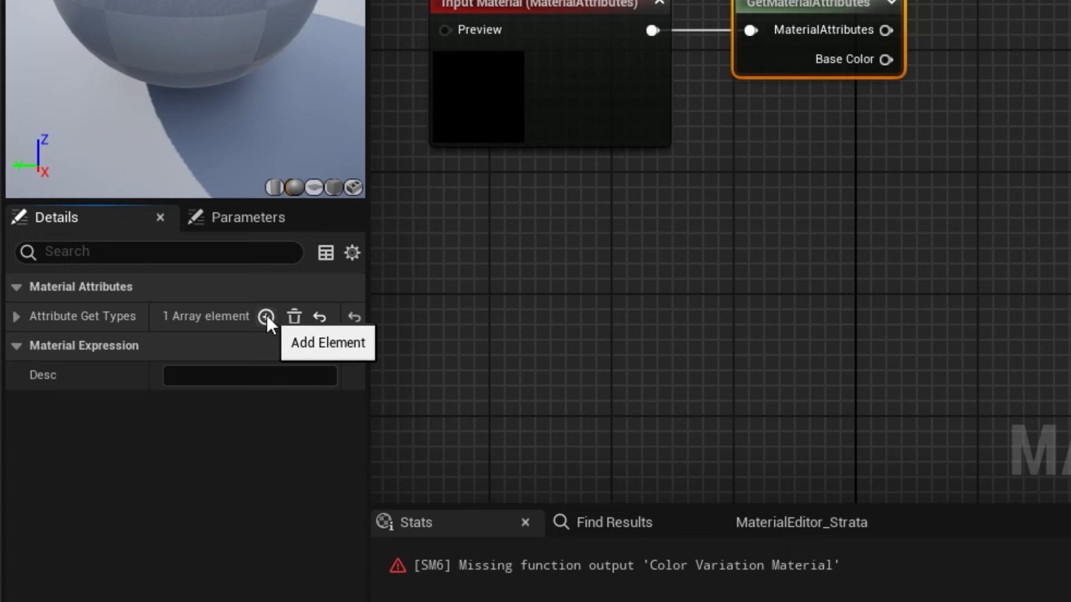
click(16, 316)
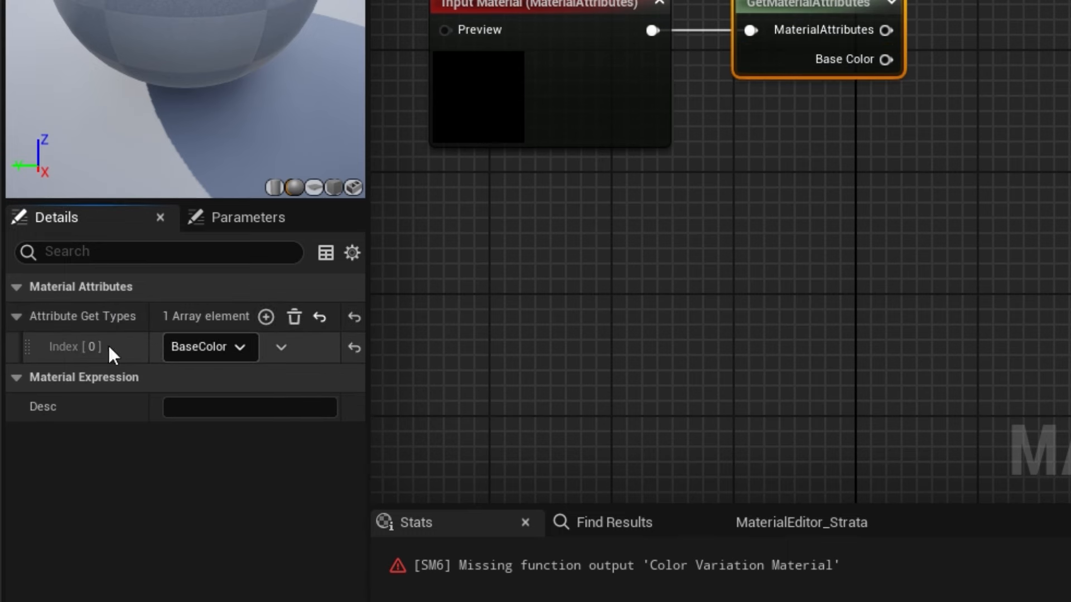
click(238, 347)
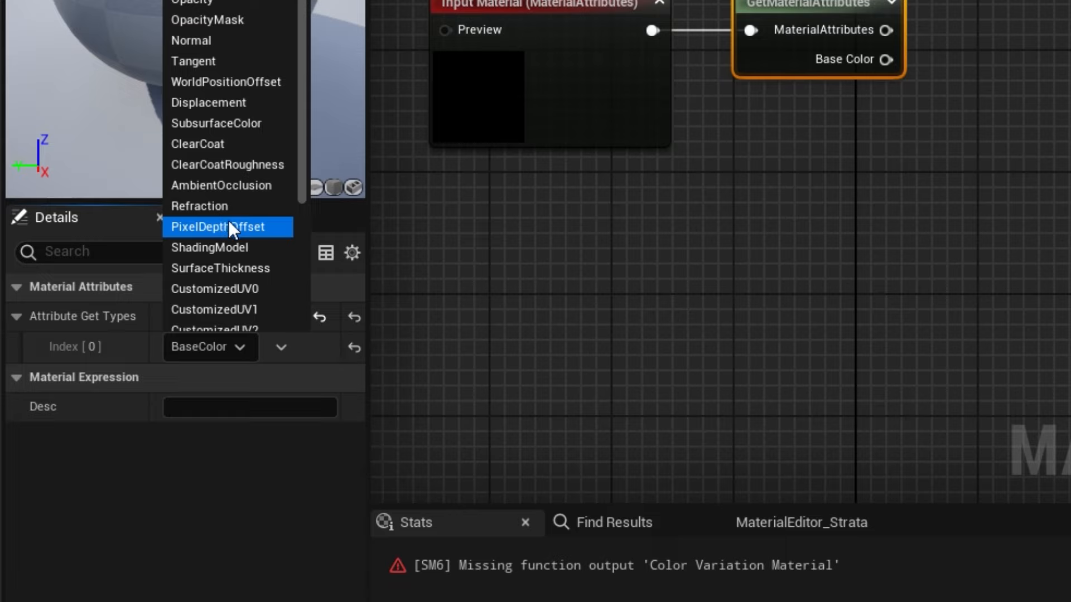
click(445, 281)
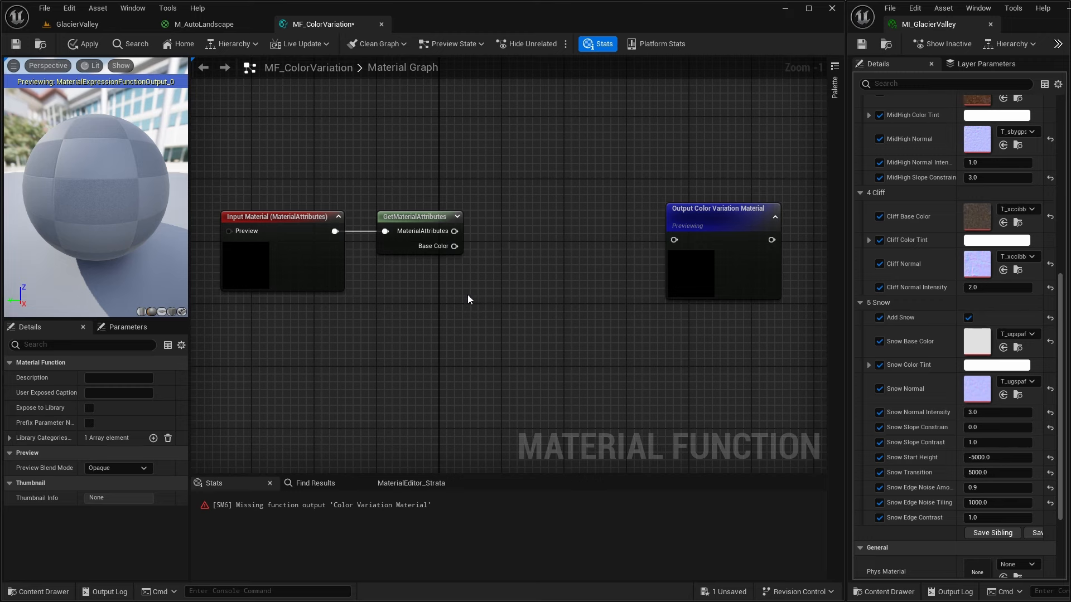
- Add a SetMaterialAttributes node between the GetMaterialAttributes node and the output node
right_drag(468, 295, 385, 308)
right_click(445, 236)
text(set material)
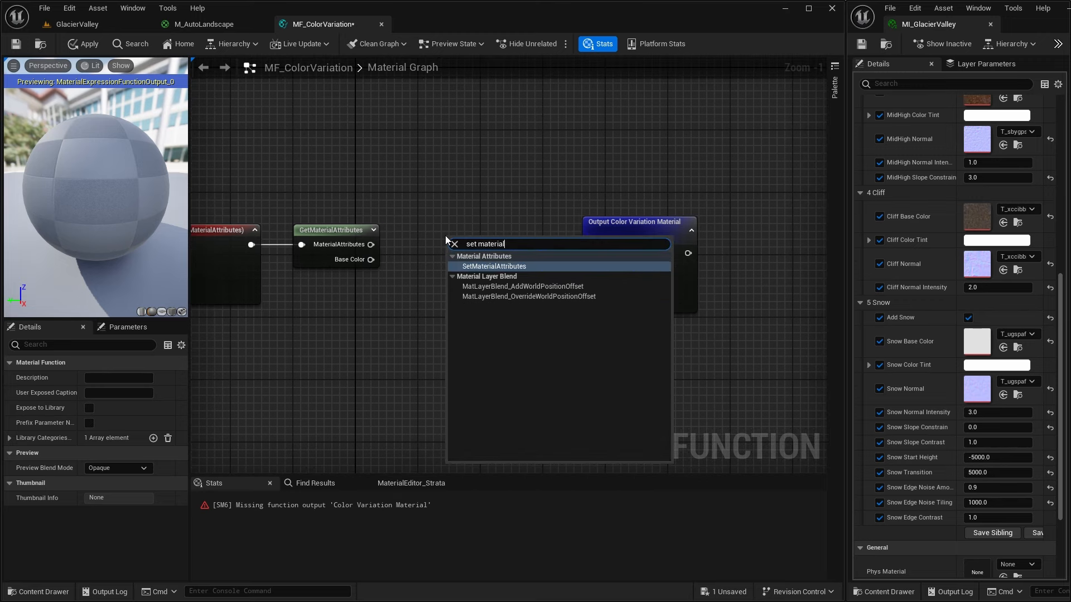
click(485, 266)
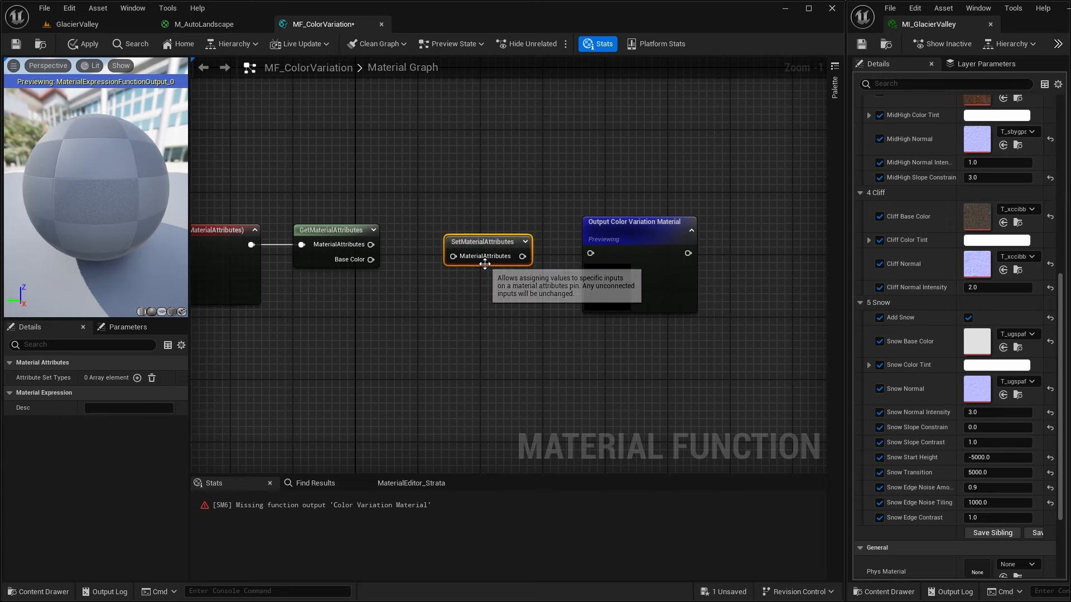
- Give the SetMaterialAttributes node a BaseColor attribute and connect the MaterialAttributes output of GetMaterialAttributes to it, aligning the two nodes
click(137, 379)
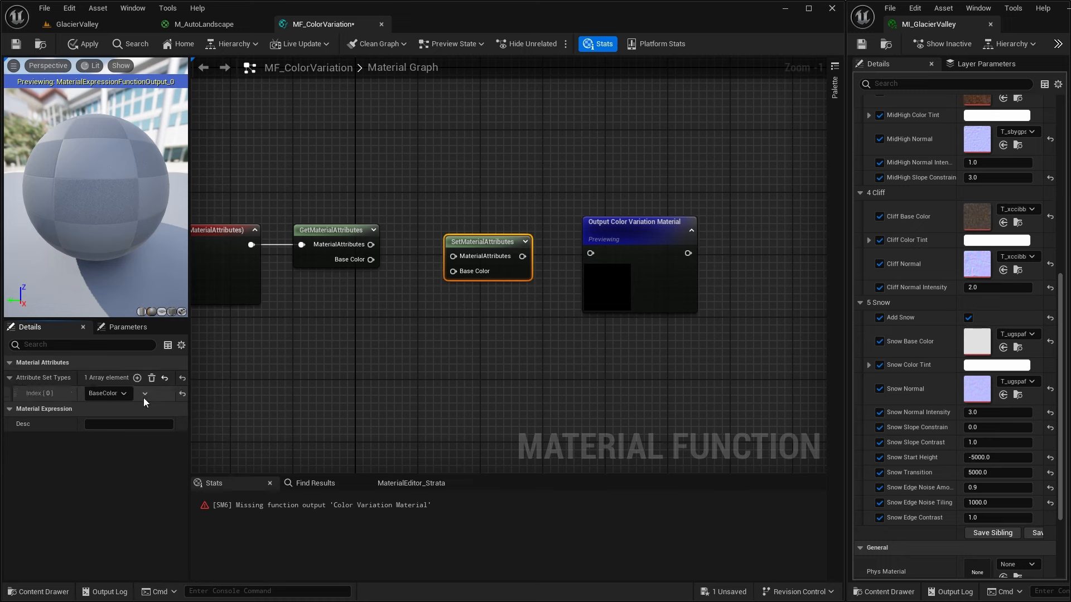
drag(370, 244, 495, 229)
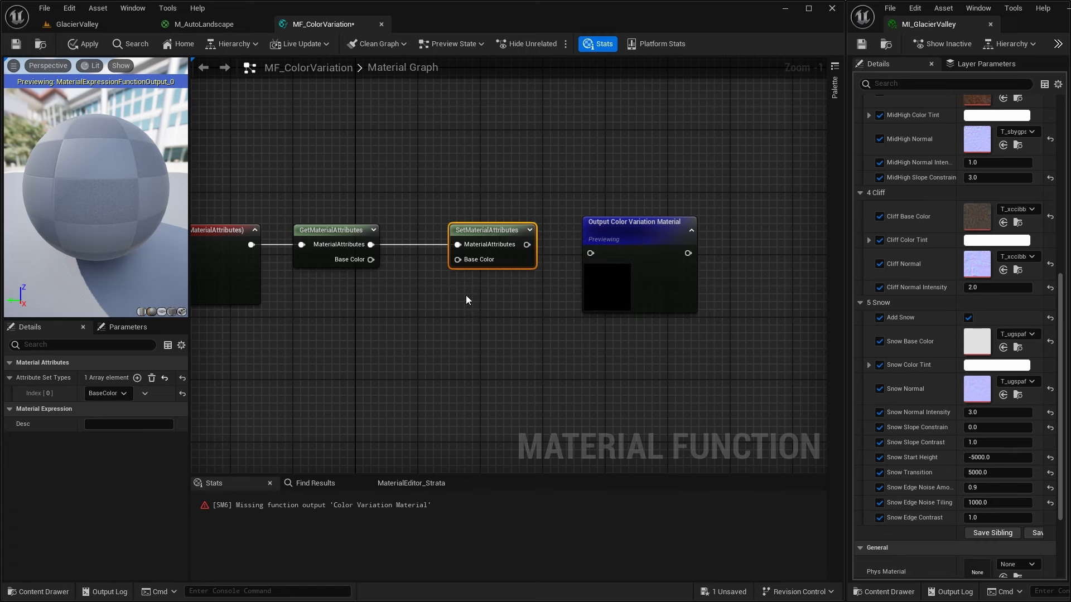
- Connect the SetMaterialAttributes output to the Output Color Variation Material node and align that node with the chain
right_drag(466, 300, 378, 302)
drag(439, 246, 507, 255)
drag(564, 227, 578, 219)
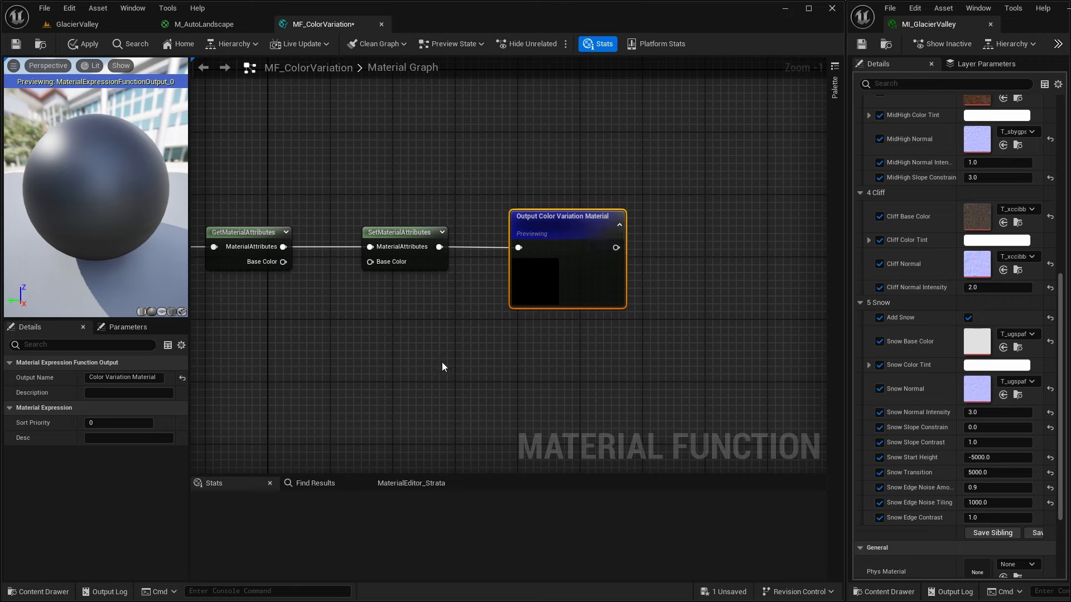
right_drag(443, 367, 596, 304)
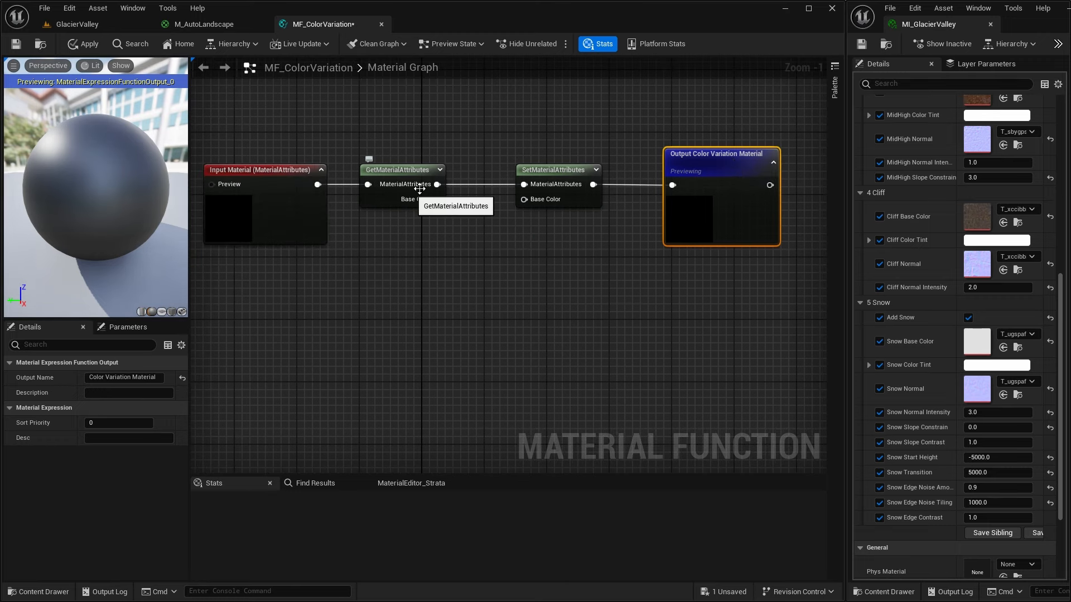
- Move the SetMaterialAttributes and output nodes together farther away from GetMaterialAttributes to make room between them
right_drag(466, 302, 317, 349)
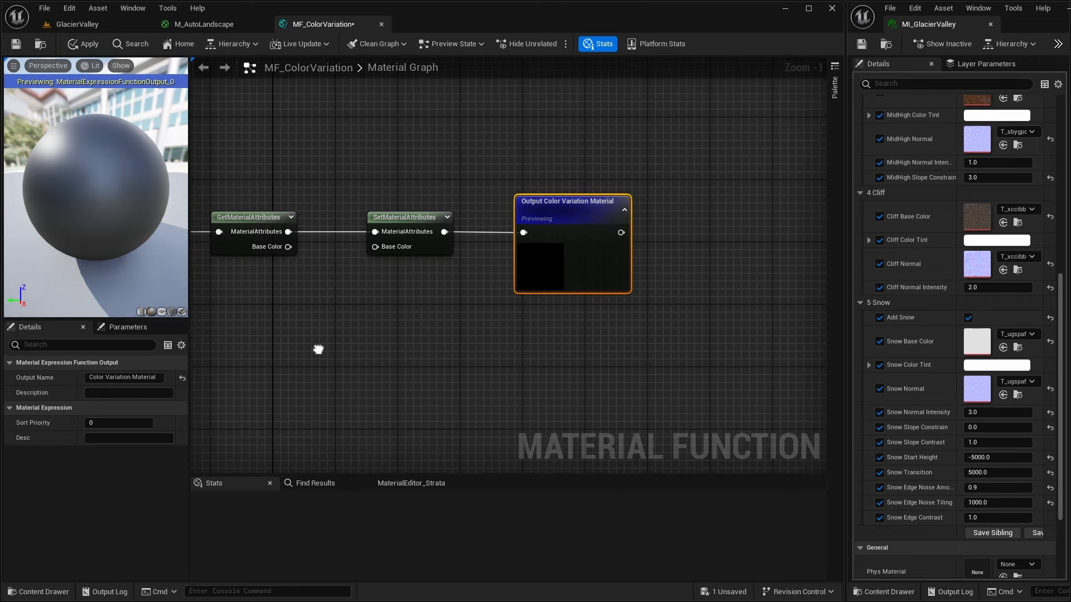
drag(417, 159, 595, 283)
drag(430, 219, 718, 219)
right_drag(454, 271, 537, 255)
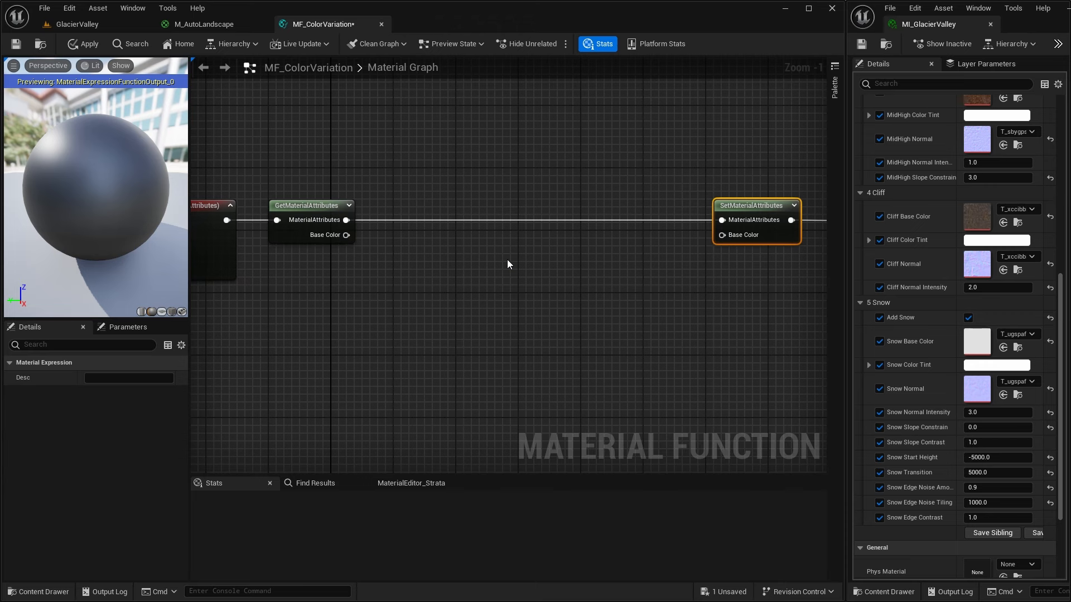
right_drag(529, 291, 514, 283)
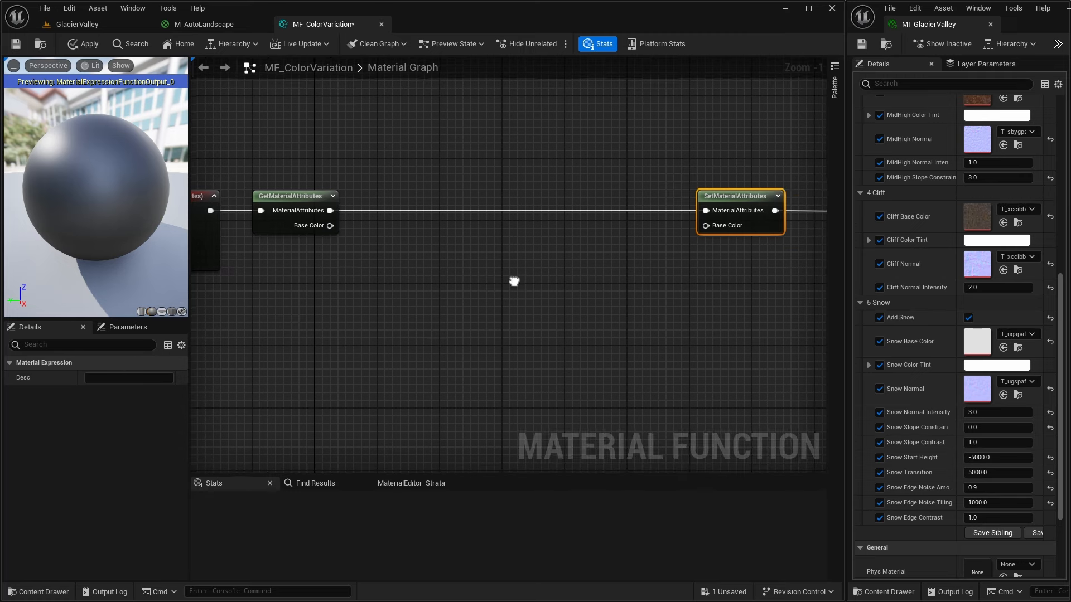
- Add a TextureSample node below the main chain and assign it the T_SnowEdgeNoise texture
right_click(306, 333)
text(texture)
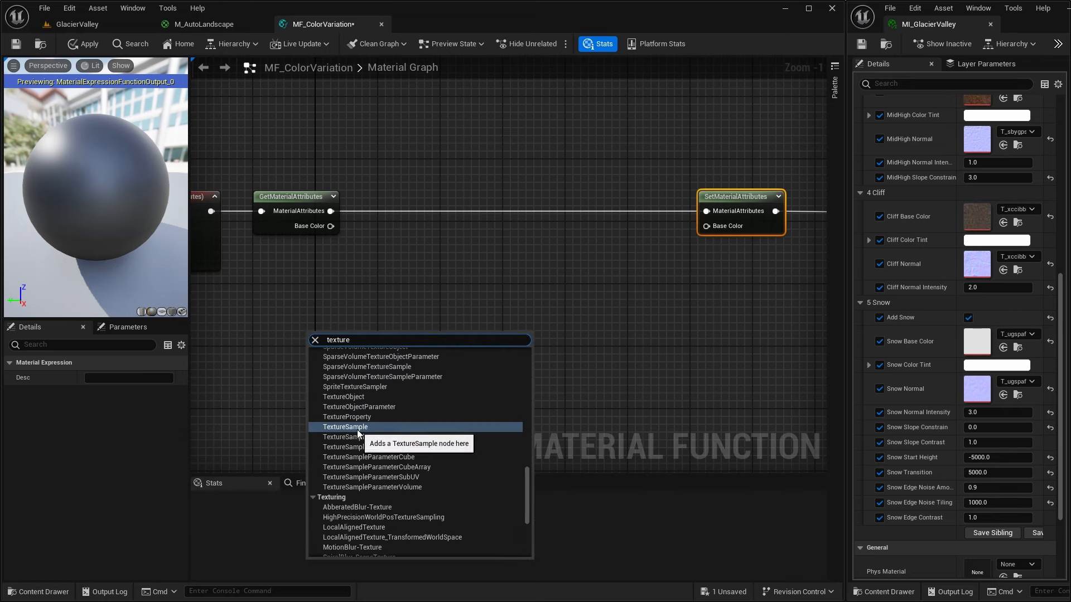
click(358, 429)
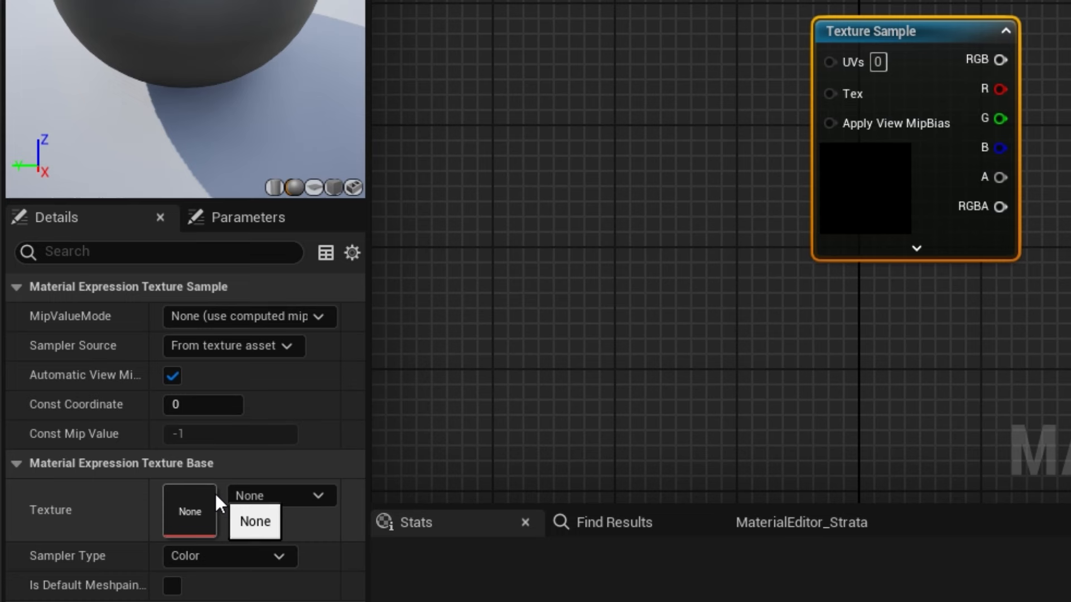
click(316, 496)
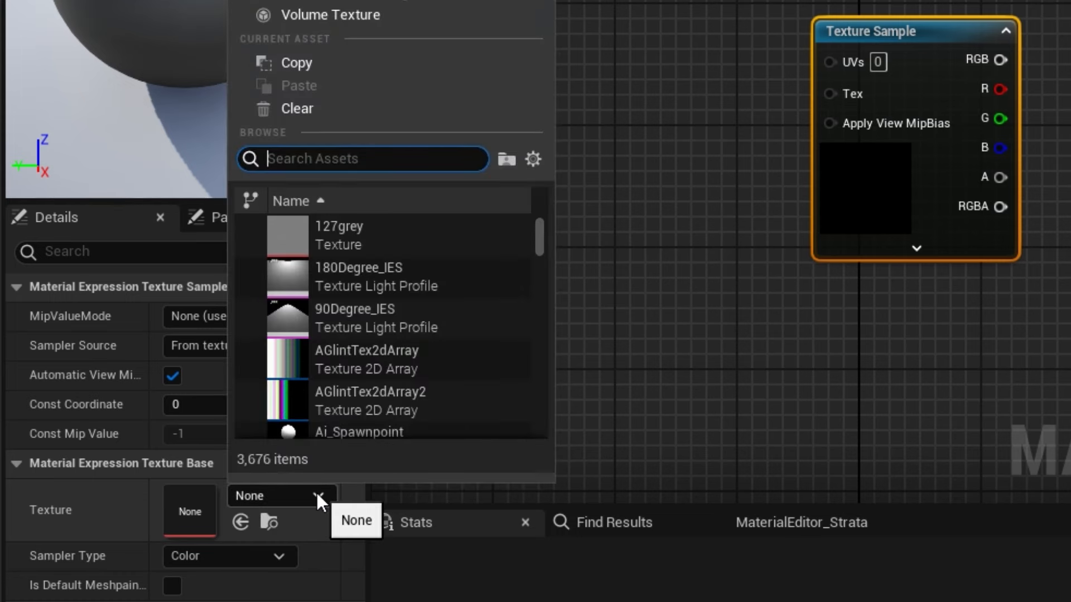
text(snow)
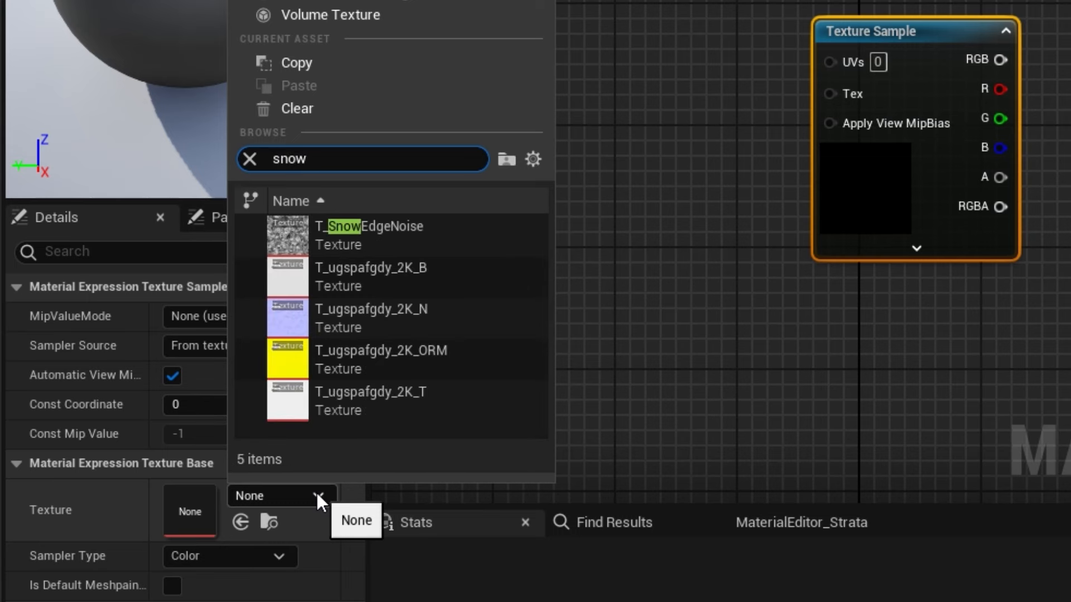
click(293, 234)
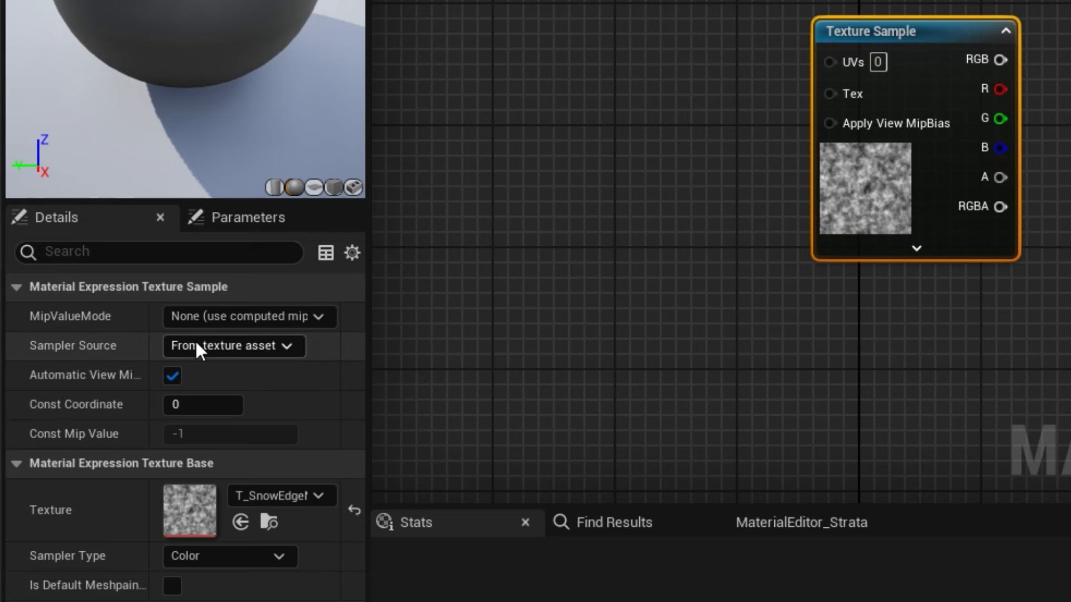
- Set the Texture Sample's sampler source to Shared: Wrap and place the node below GetMaterialAttributes
click(287, 344)
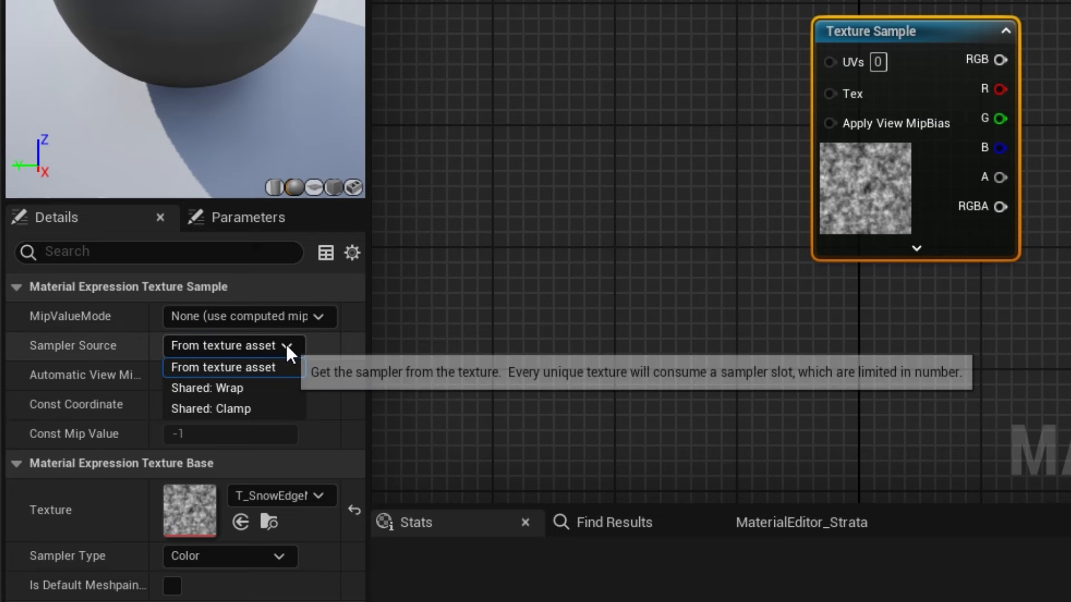
click(258, 386)
drag(908, 30, 828, 105)
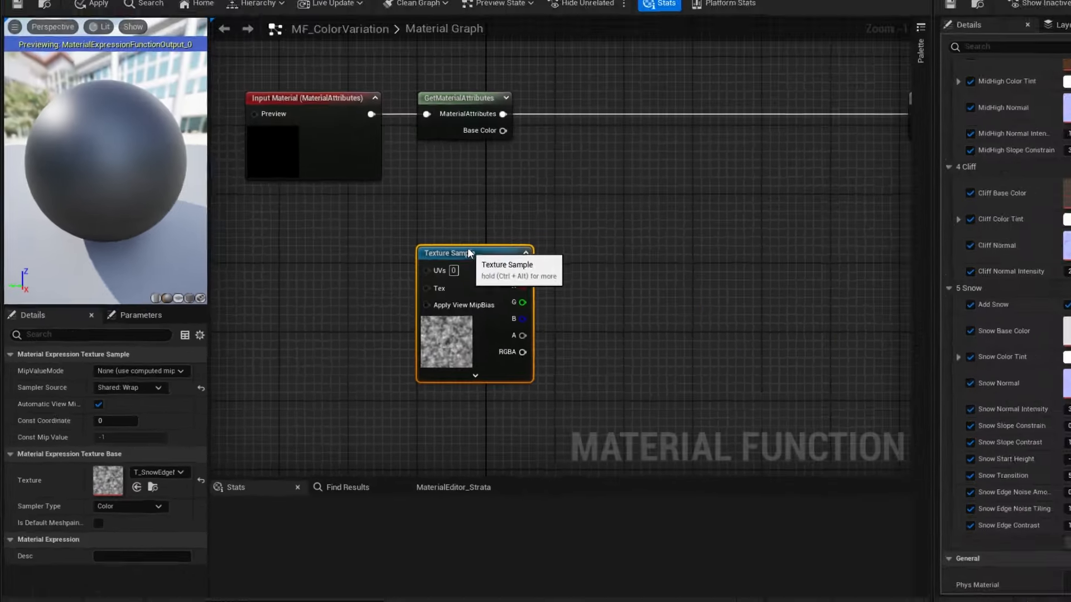
right_drag(523, 289, 584, 245)
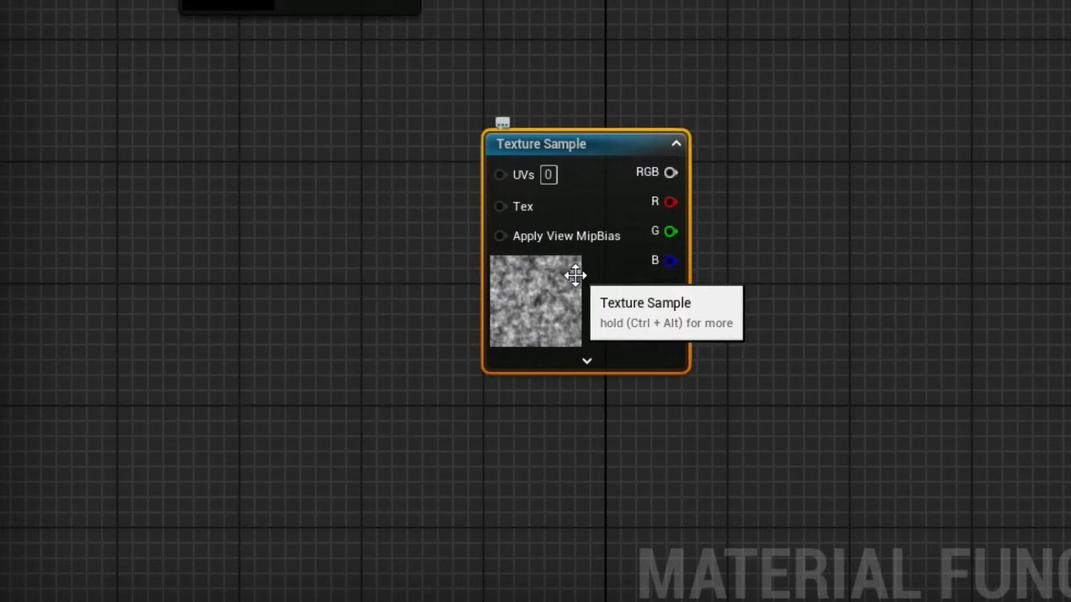
- Add a Landscape Coords node ahead of the Texture Sample and feed its output into input A of a new Divide node
right_drag(731, 283, 856, 282)
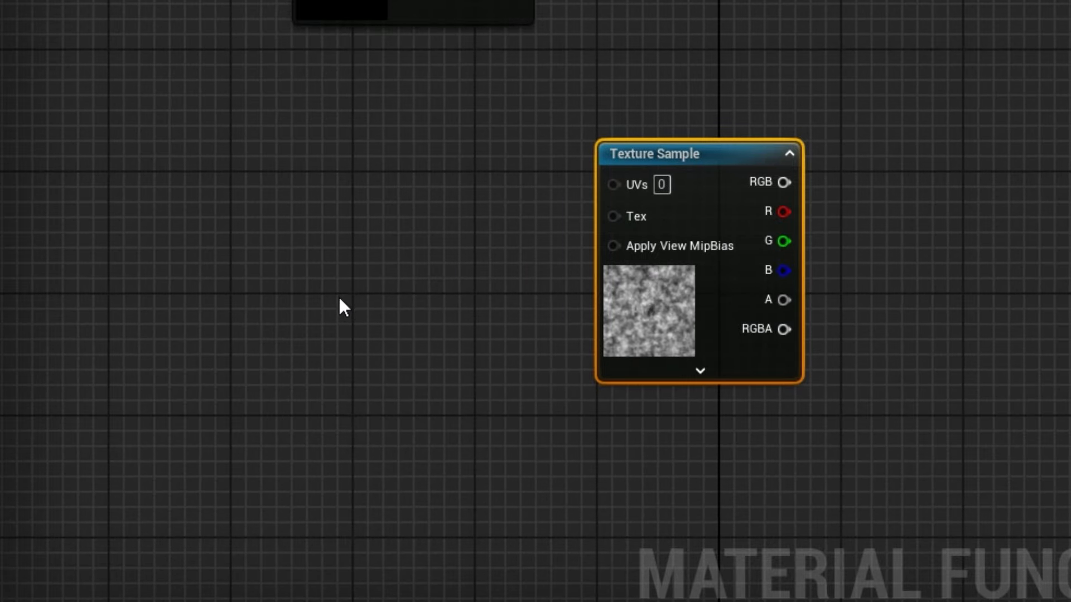
right_drag(342, 306, 368, 385)
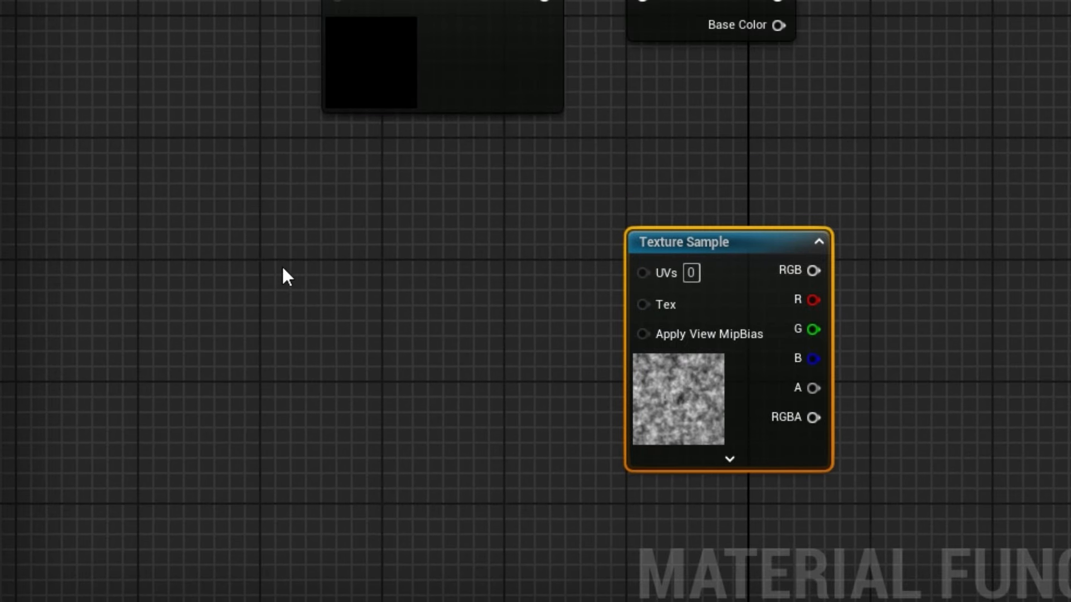
right_click(271, 257)
text(landsca)
click(370, 354)
drag(329, 268, 283, 227)
drag(363, 258, 443, 253)
text(/)
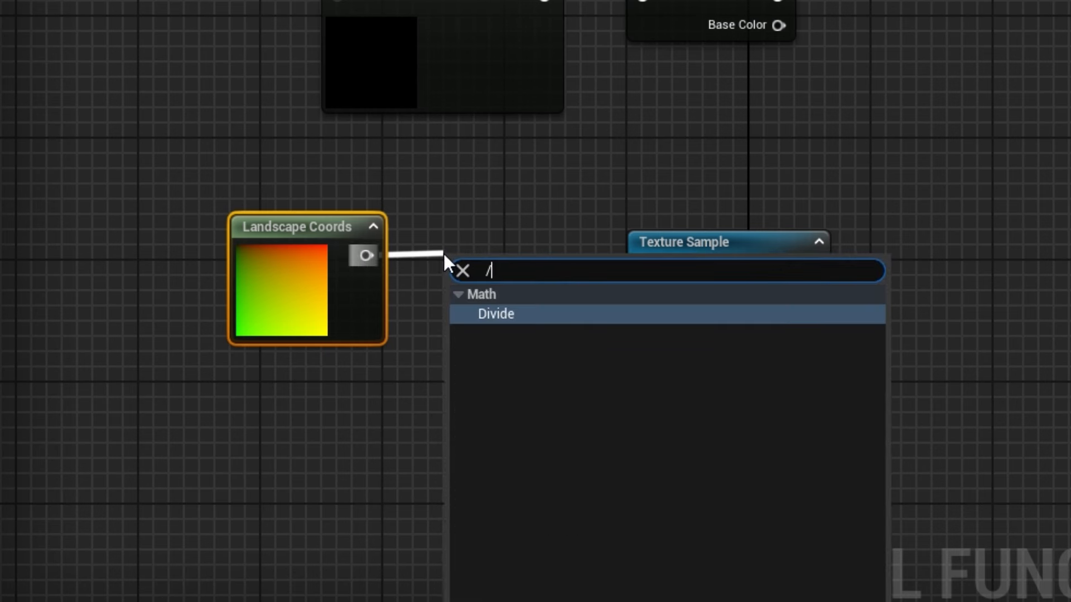
key(Return)
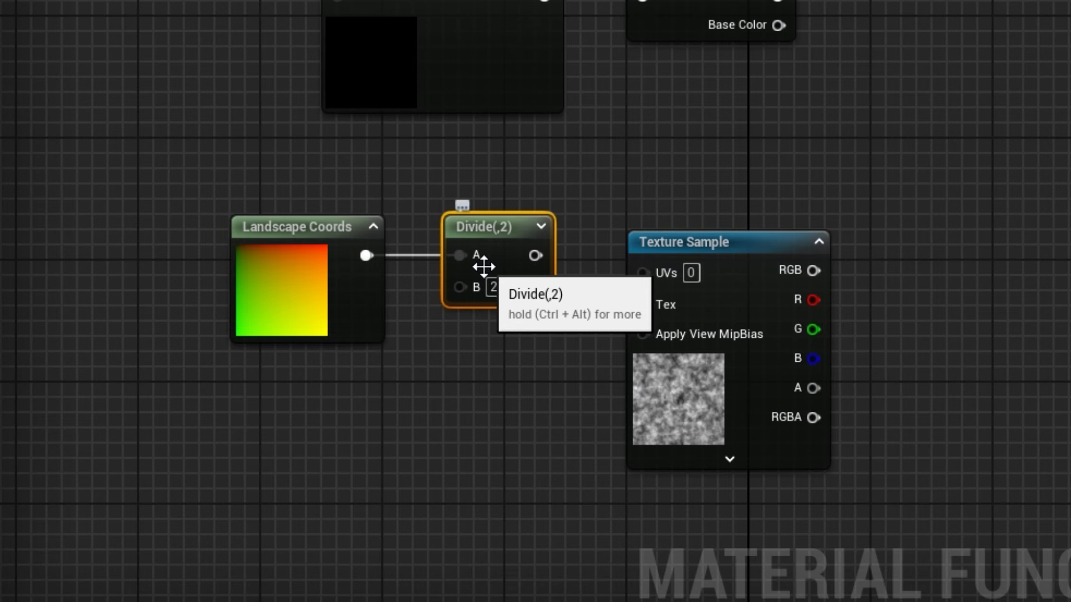
- Add a scalar parameter named Color Variation Tiling Size below Landscape Coords with a default value of 1000
click(287, 424)
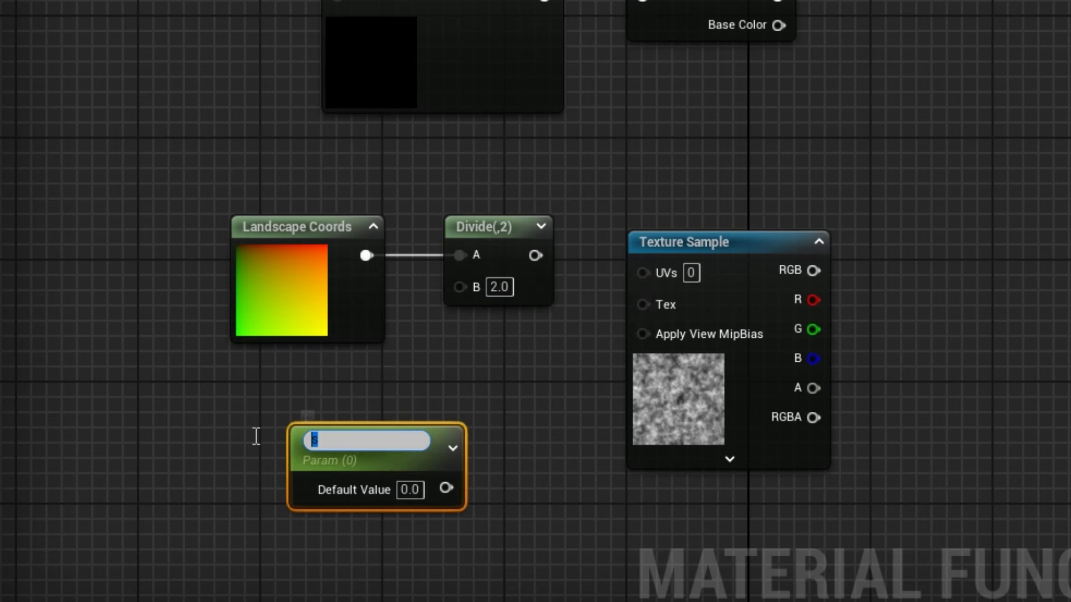
text(Color Variation Tiling Size)
key(Return)
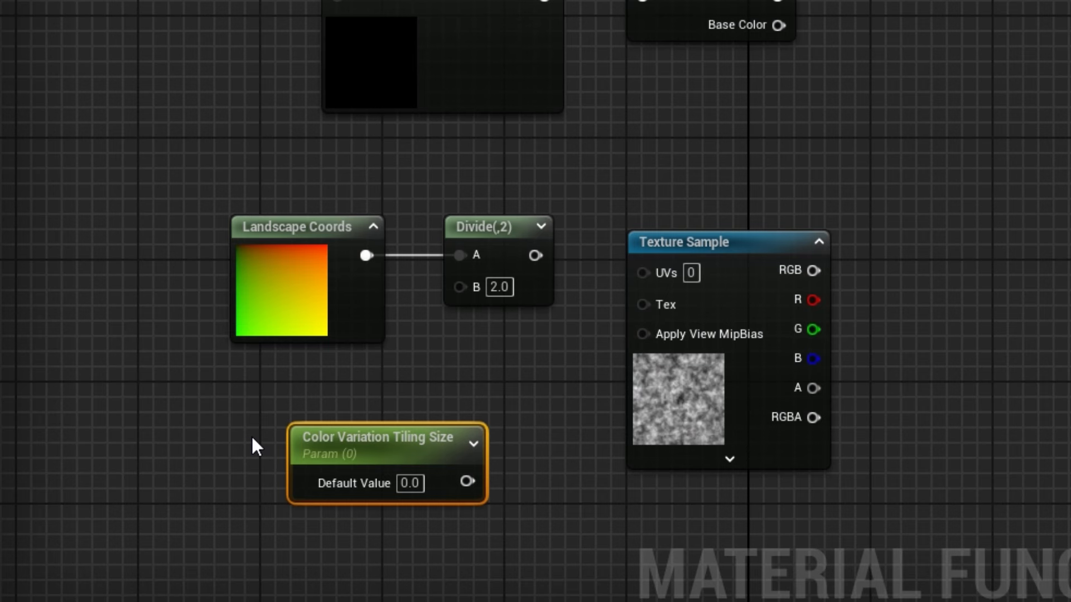
drag(394, 438, 333, 402)
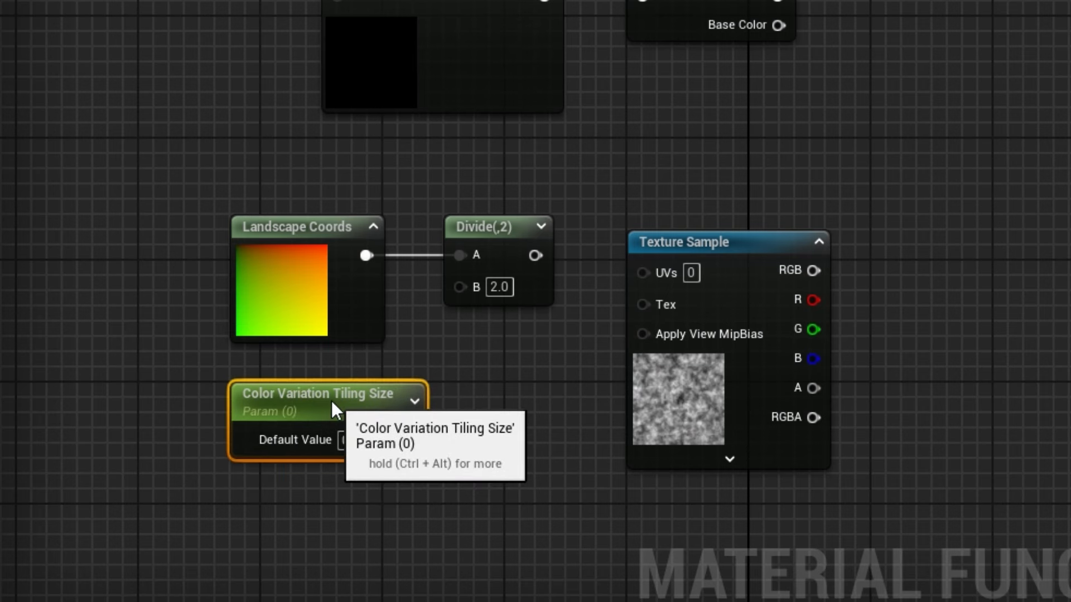
click(346, 440)
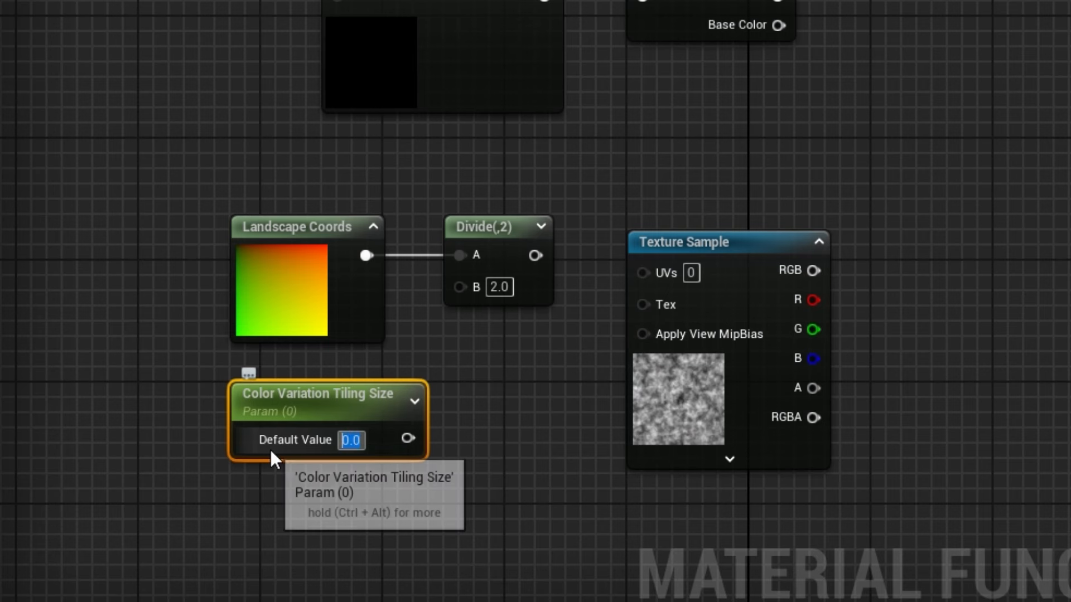
text(1000)
key(Return)
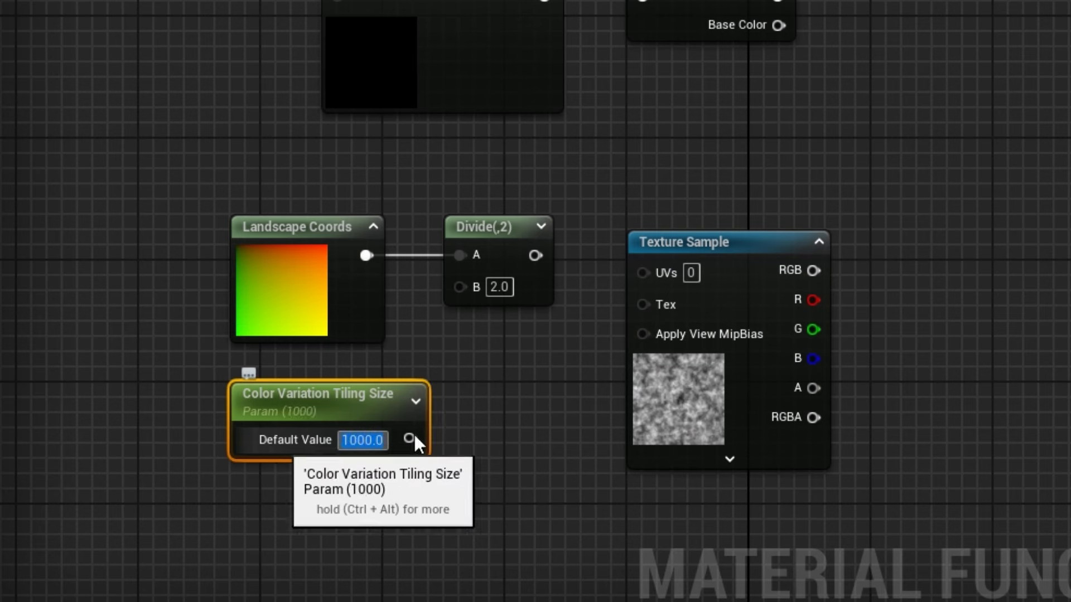
- Connect the tiling size parameter to Divide's B input and the Divide output to the Texture Sample's UVs, aligning the sample node
drag(410, 438, 460, 286)
drag(507, 256, 646, 273)
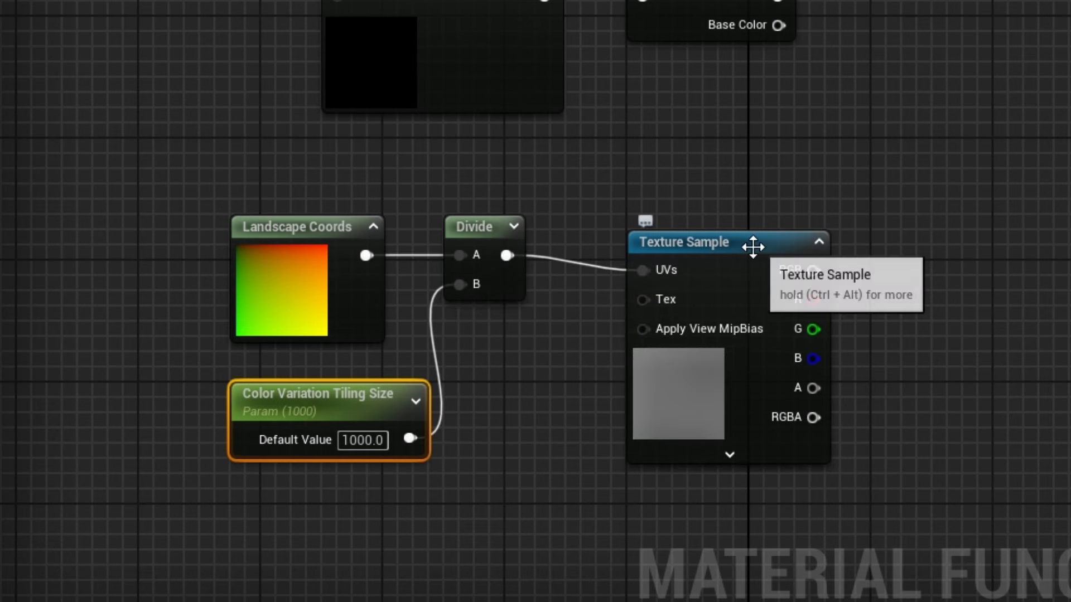
drag(751, 244, 747, 230)
- Open the T_SnowEdgeNoise texture from the Texture Sample, examine its noise pattern, and close it
right_drag(935, 305, 614, 317)
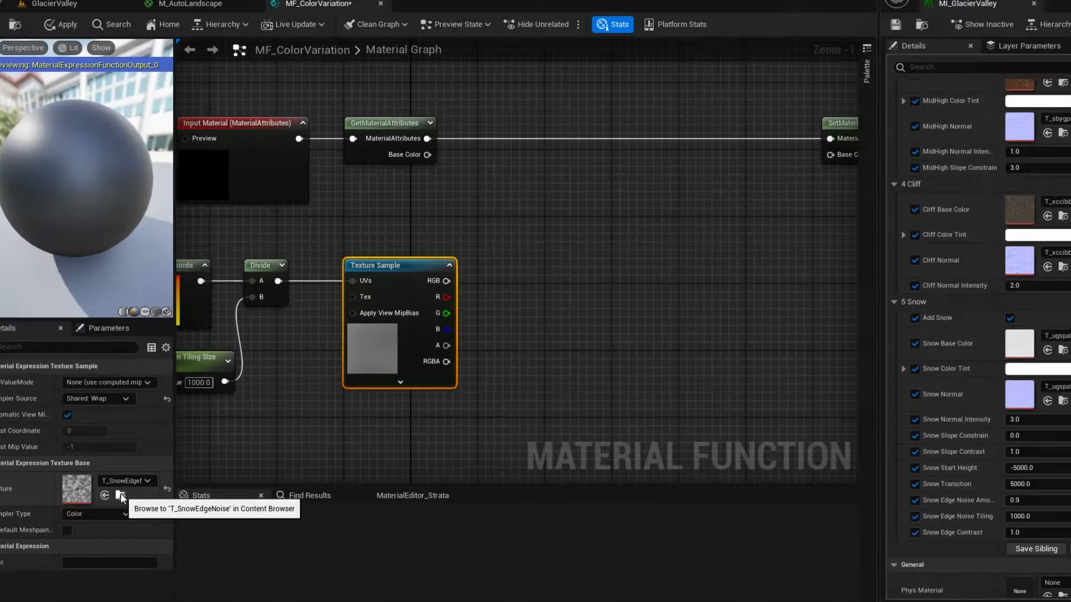
click(120, 493)
double_click(184, 449)
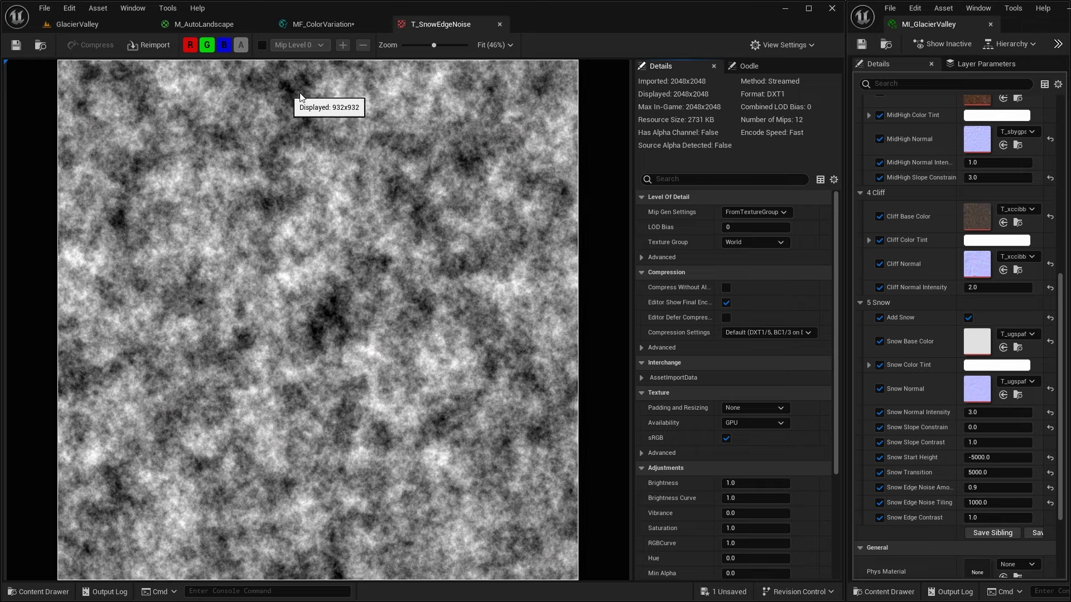
click(499, 24)
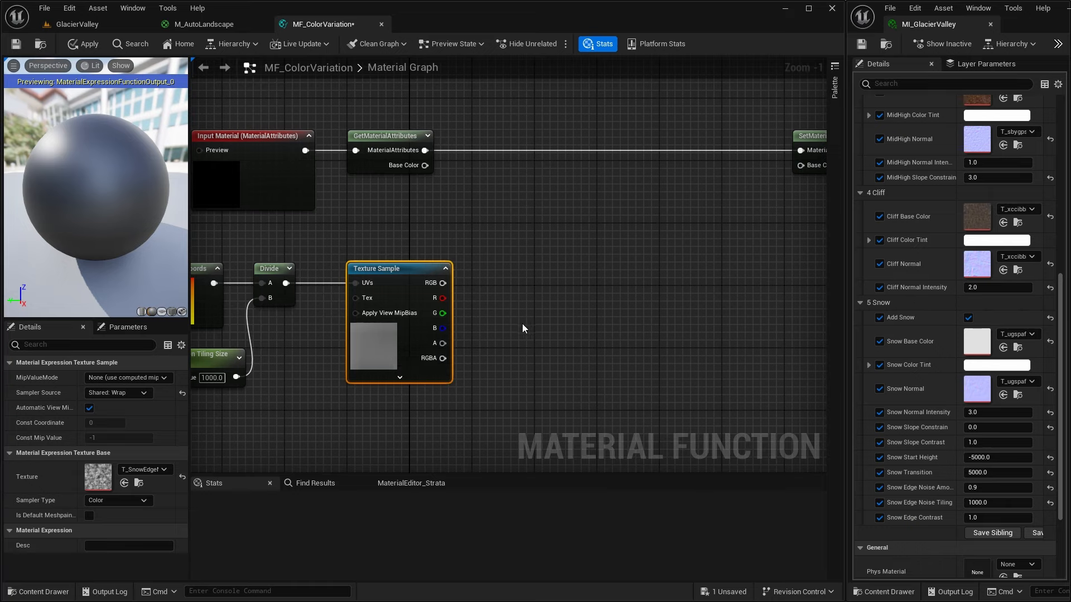
- Multiply the Base Color output of GetMaterialAttributes by the Texture Sample's RGB using a new Multiply node between them
right_drag(522, 323, 493, 341)
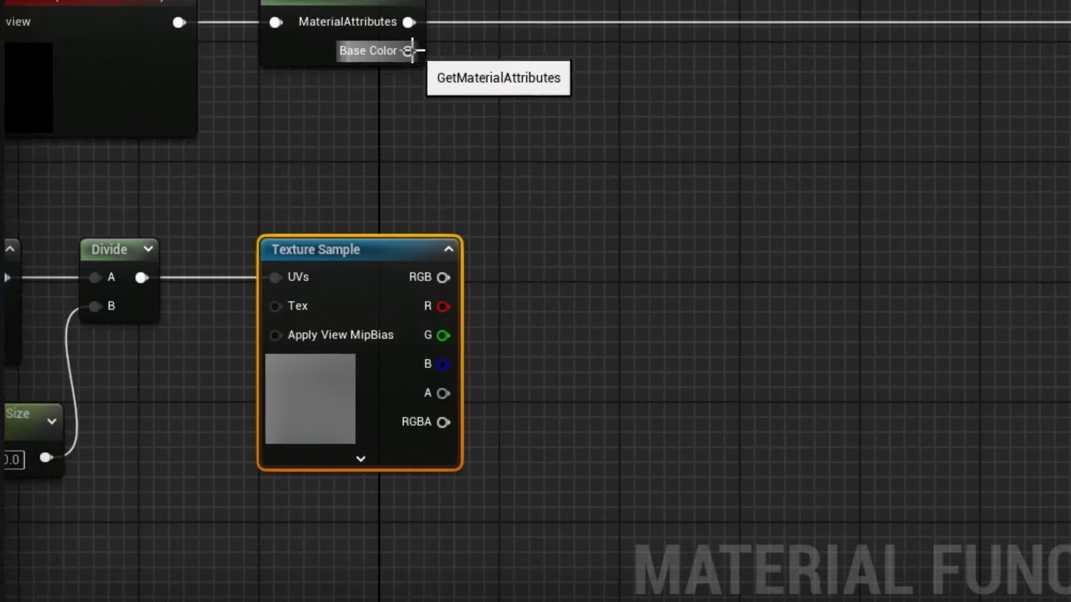
drag(400, 176, 506, 252)
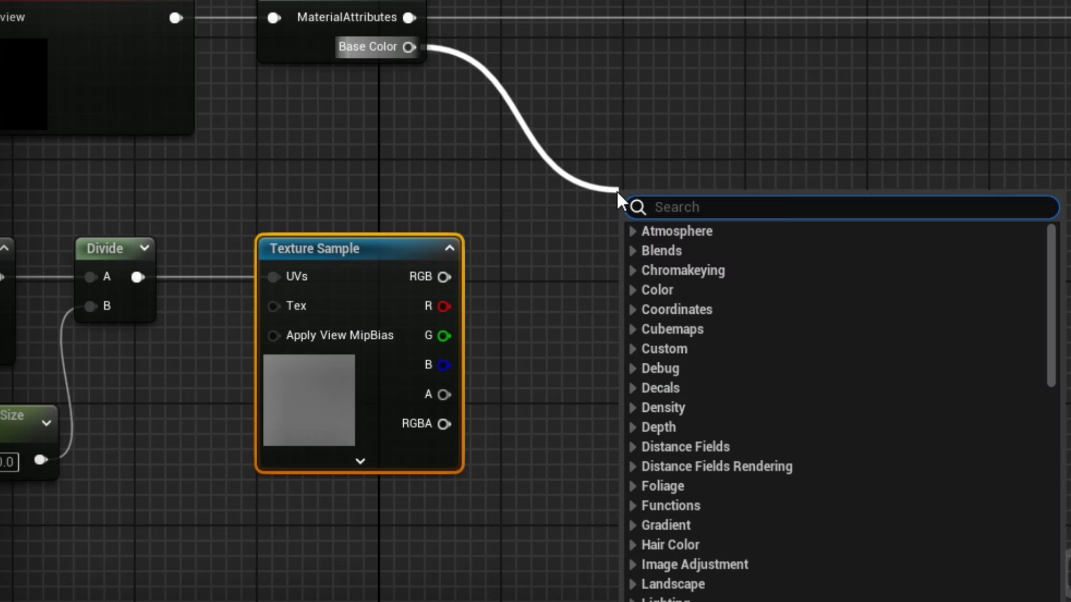
text(*)
key(Return)
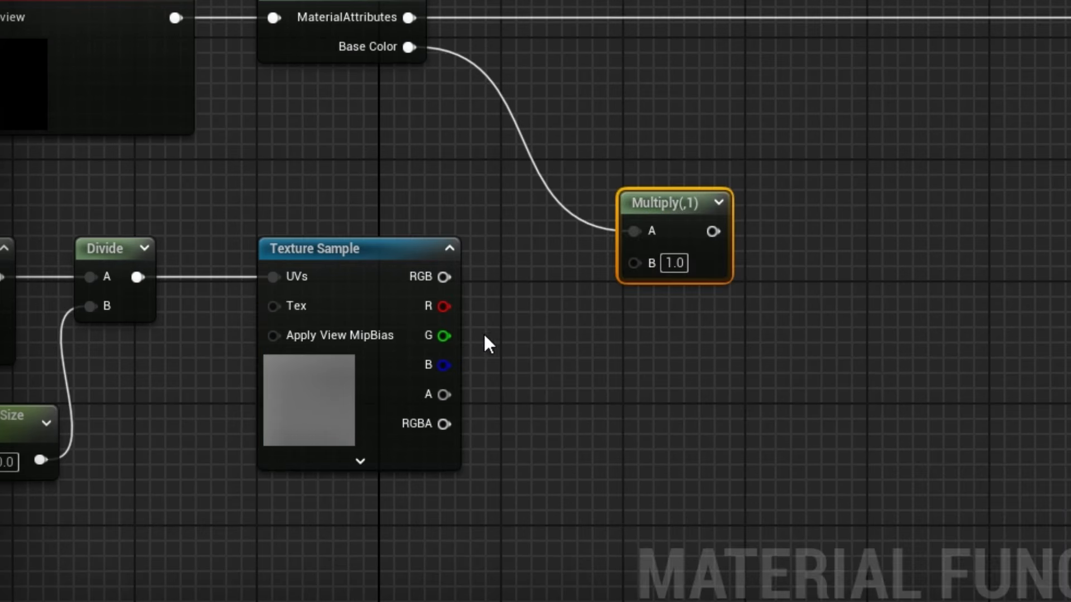
drag(444, 277, 633, 262)
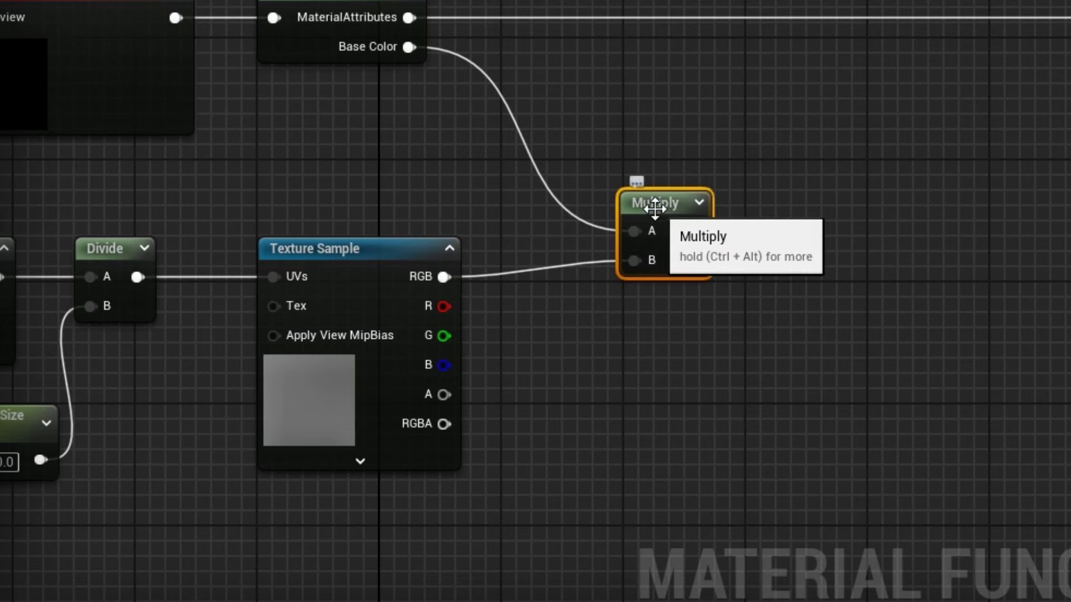
drag(650, 206, 641, 170)
- Connect the Multiply output to the Base Color input of SetMaterialAttributes
right_drag(785, 260, 472, 366)
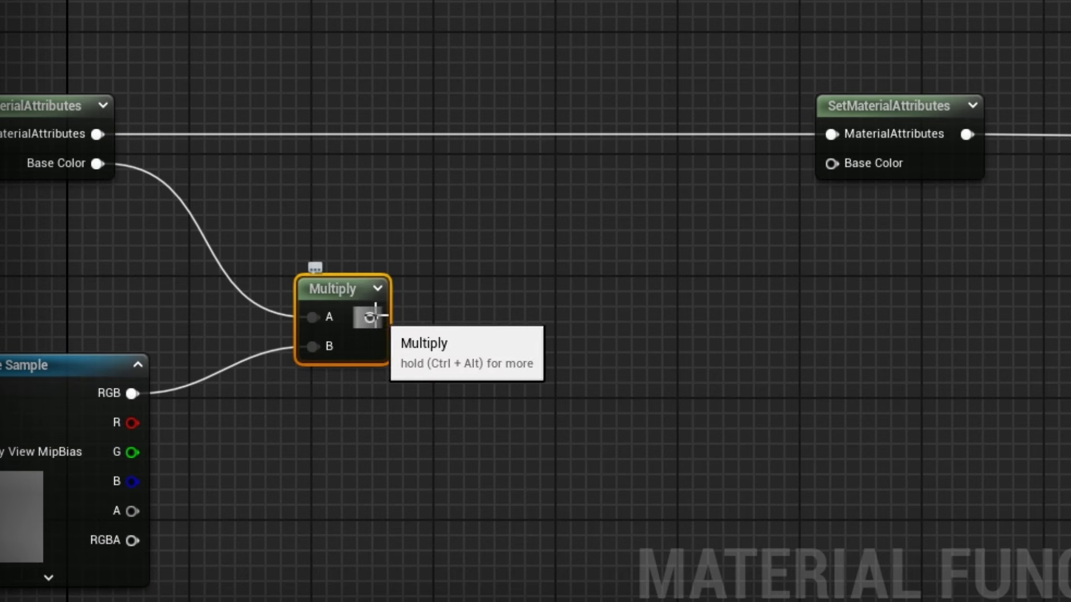
drag(370, 317, 832, 165)
right_drag(590, 339, 937, 255)
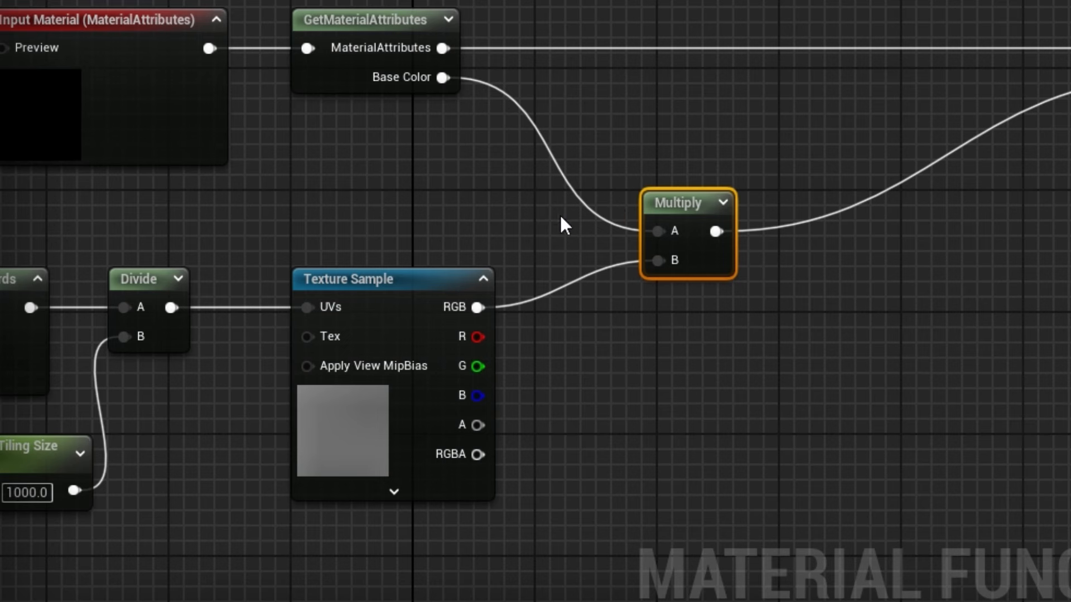
- Assign the Color Variation Tiling Size parameter to the group Landscape Color Variation and save the material function
right_drag(617, 371, 669, 266)
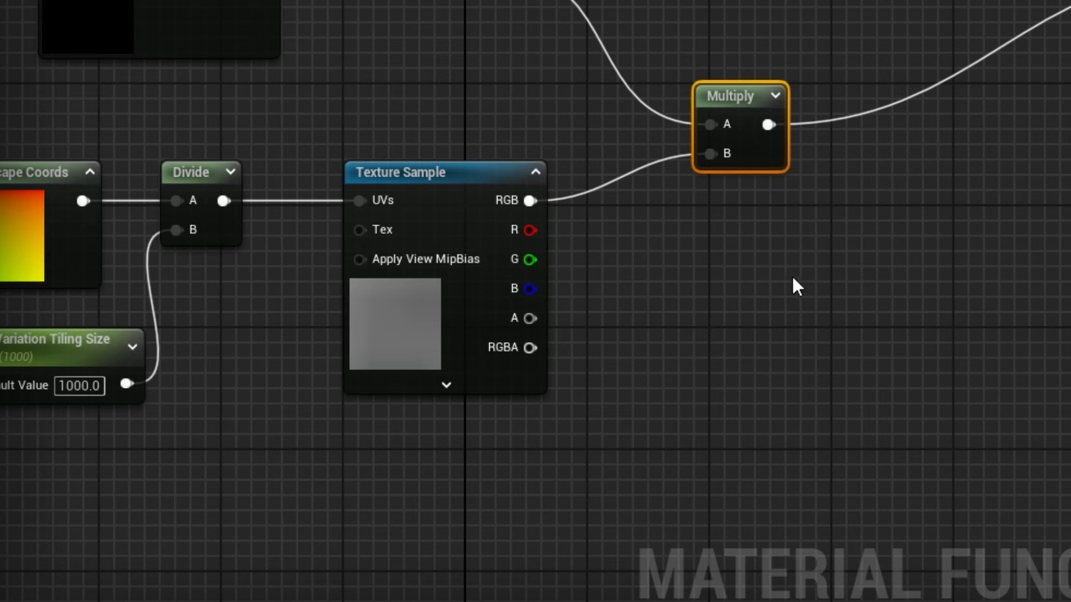
right_drag(700, 347, 861, 383)
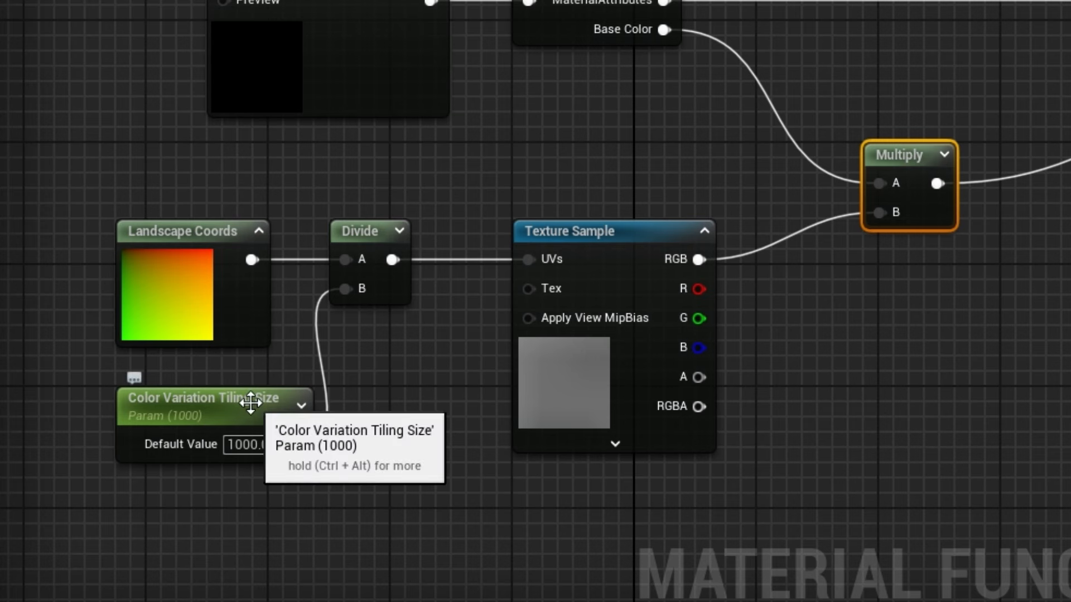
click(223, 409)
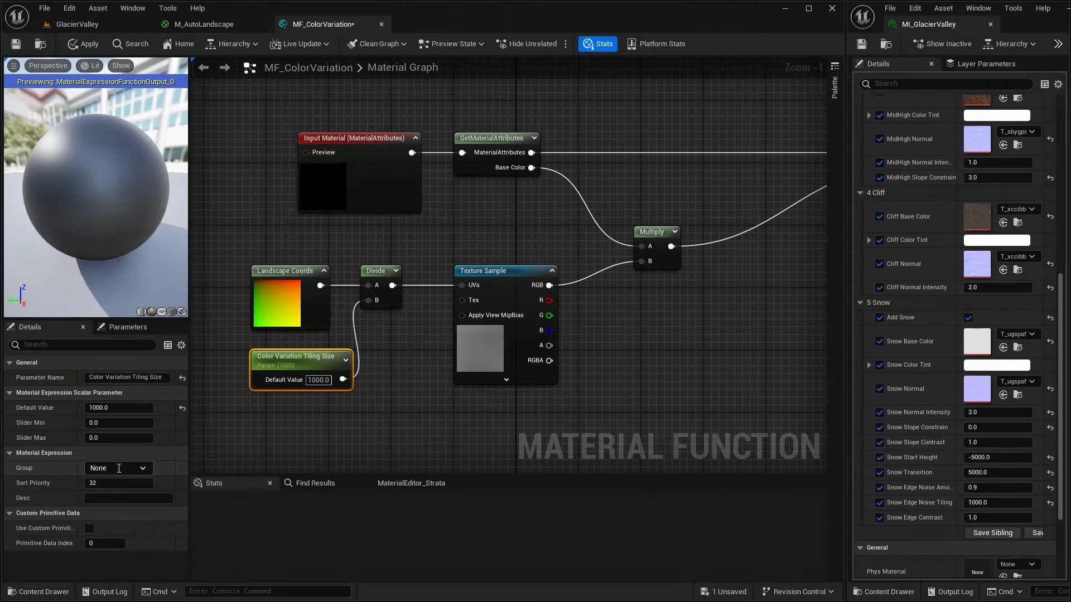
click(118, 469)
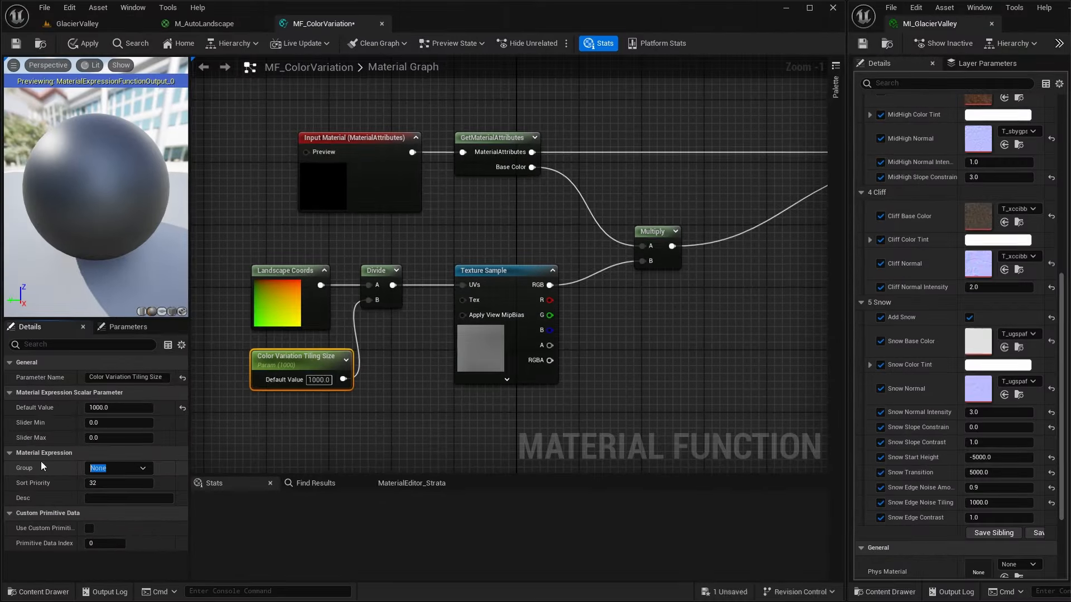
text(Landsc)
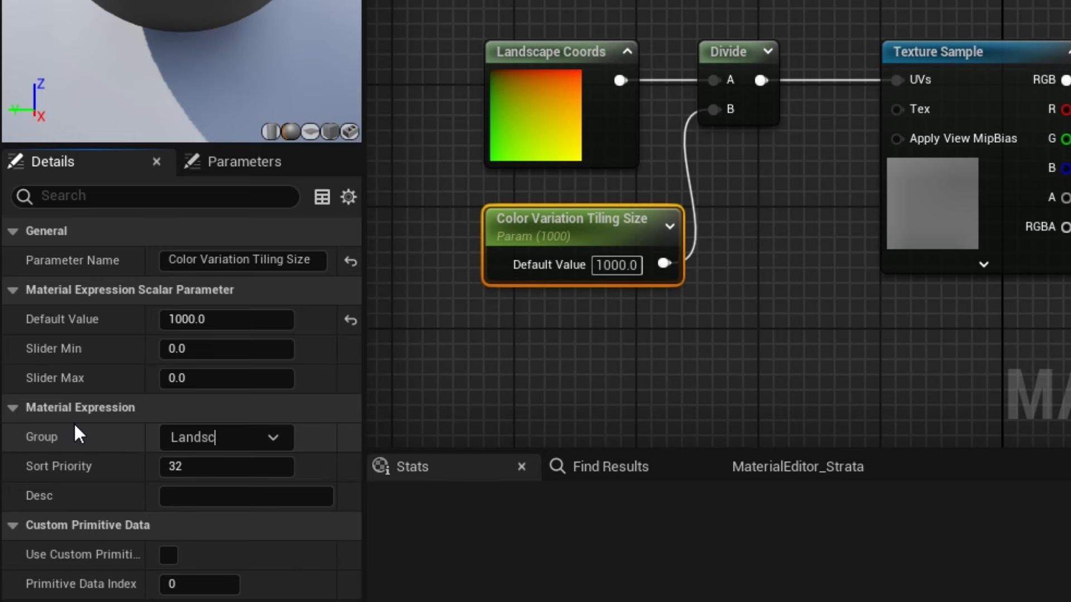
text(ape Color Var)
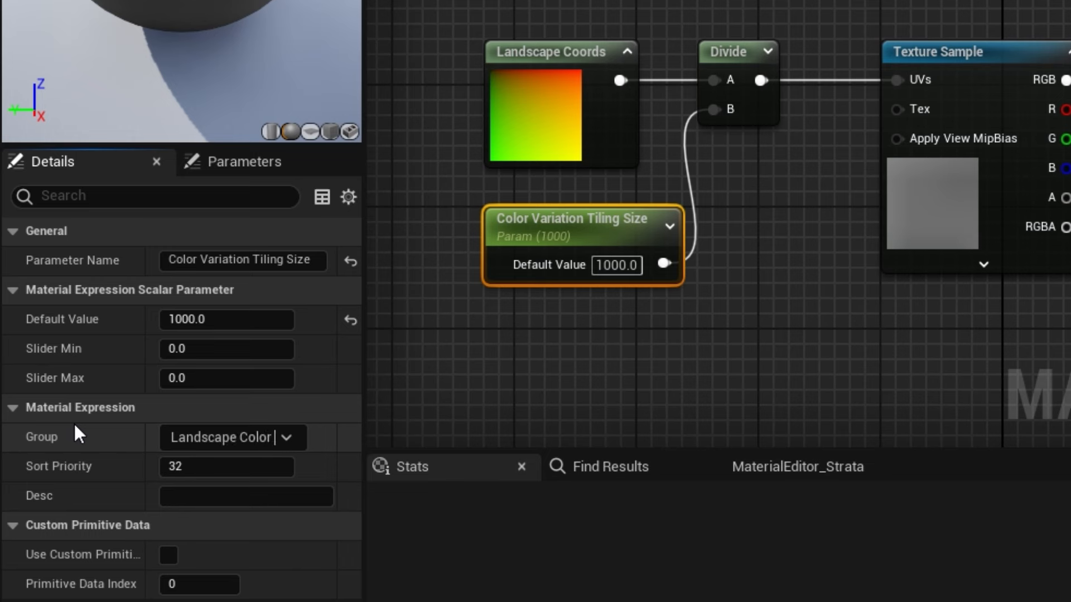
text(iation)
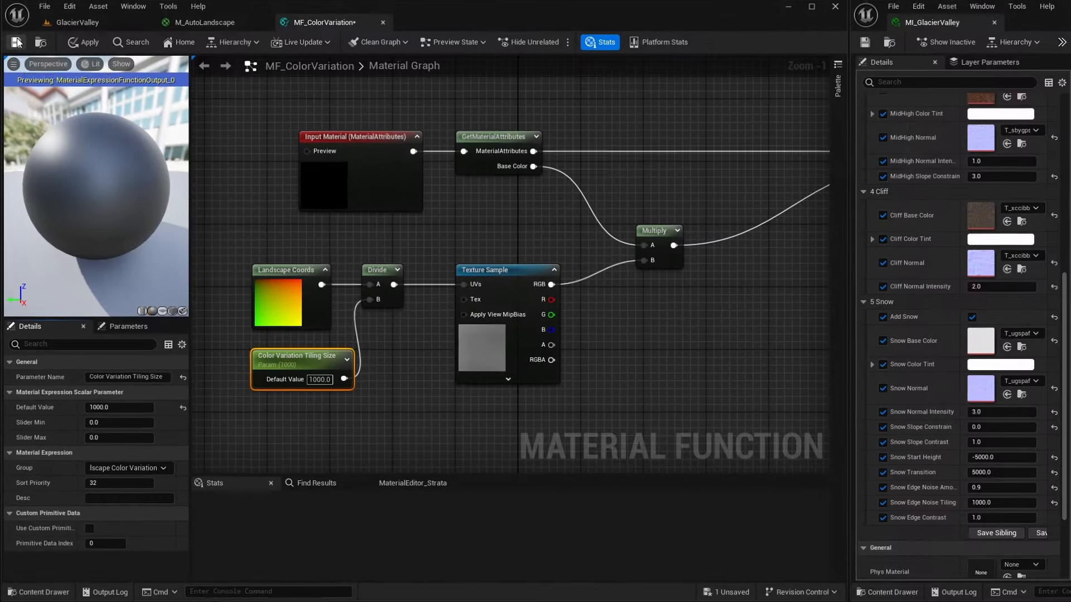
key(ctrl+s)
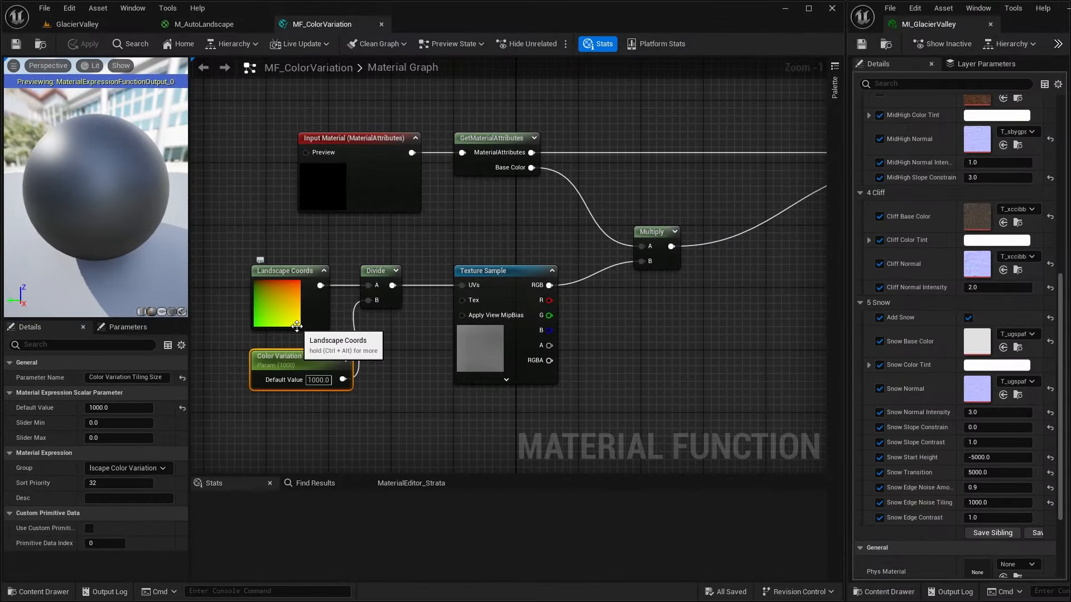
- Examine the landscape's coloring in the GlacierValley level and review the MF_ColorVariation graph
click(89, 24)
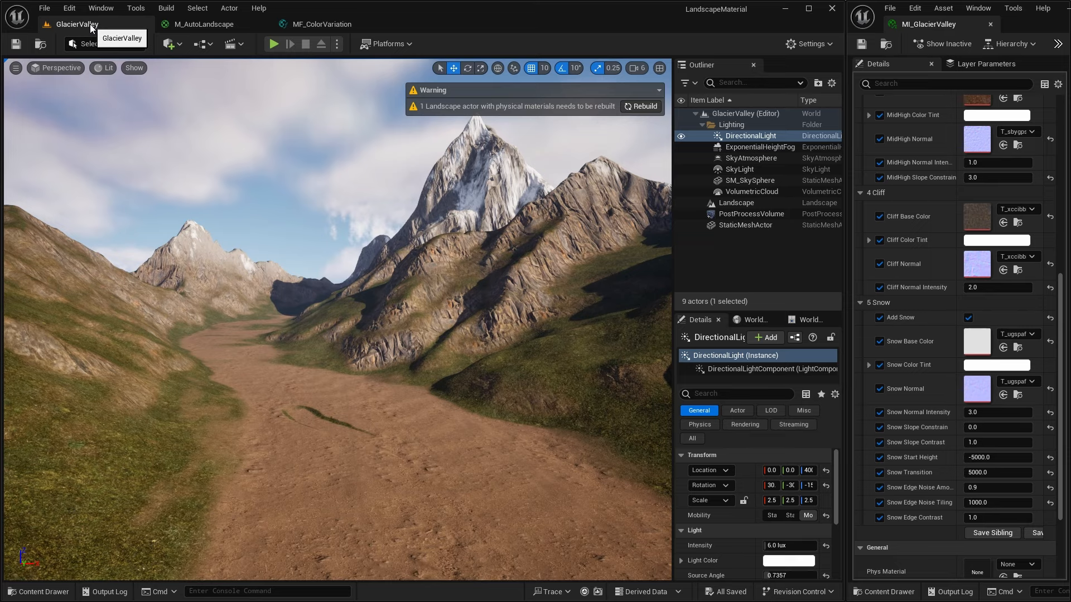
right_drag(485, 310, 467, 345)
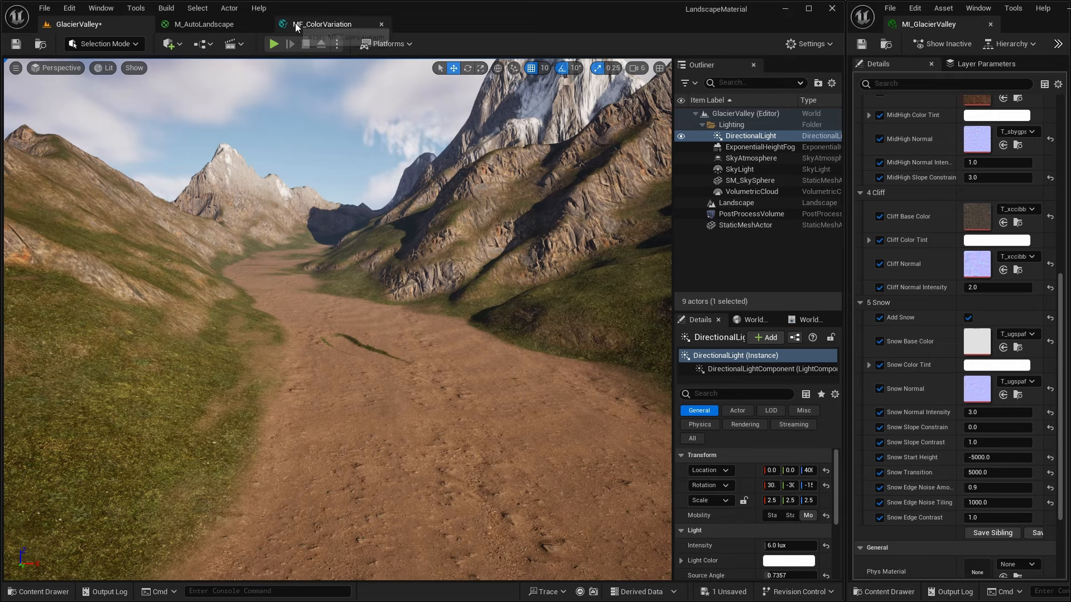
click(329, 22)
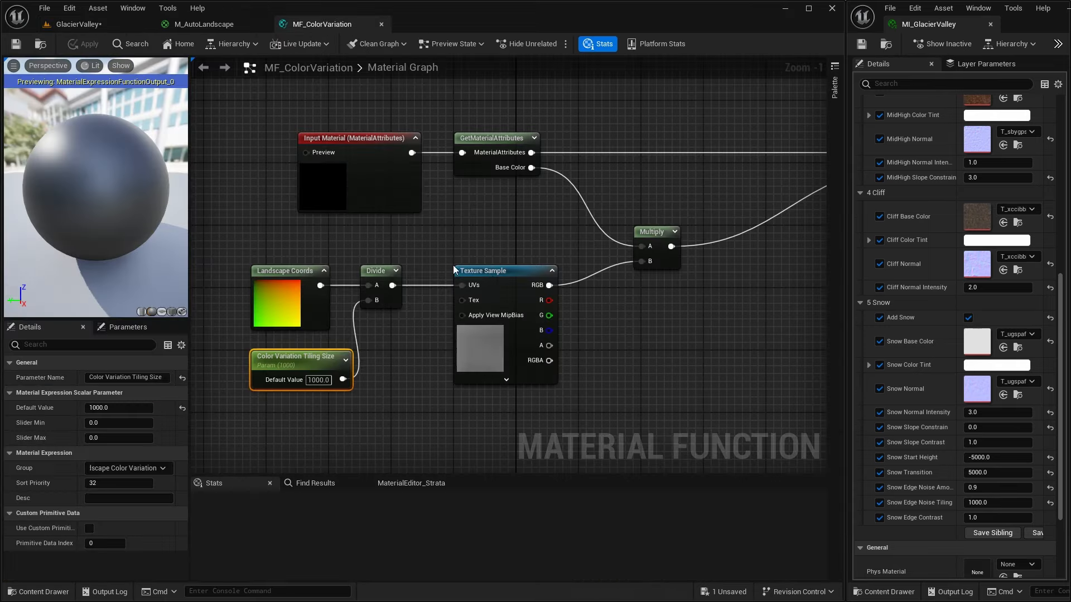
scroll(493, 252, down, 2)
right_drag(602, 404, 602, 459)
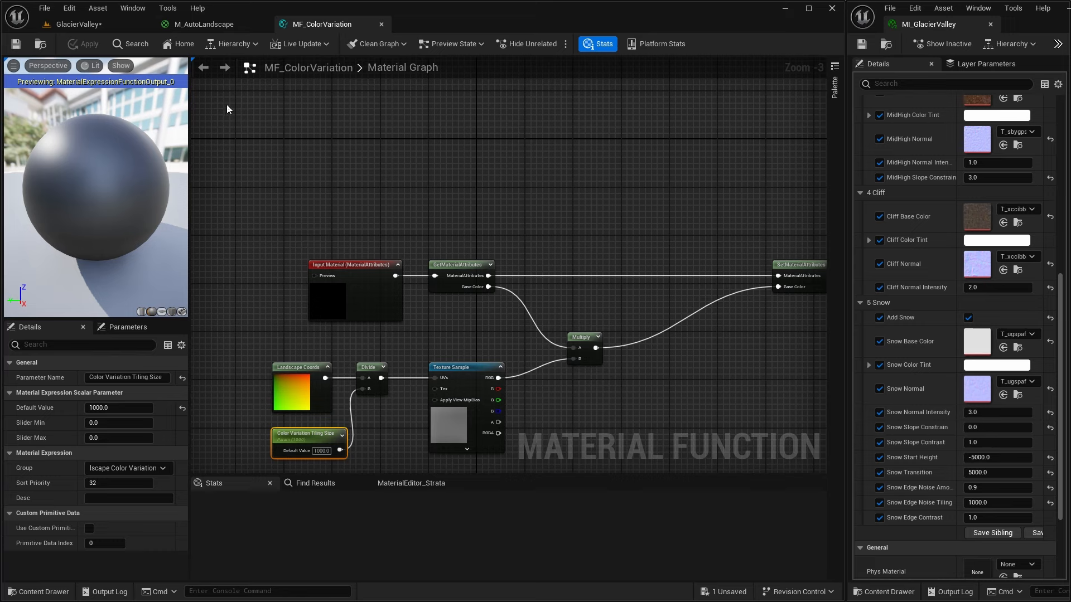
- In M_AutoLandscape, move the Final Output comment and its result node farther from Add Snow to make room between them
click(212, 25)
right_drag(600, 277, 460, 242)
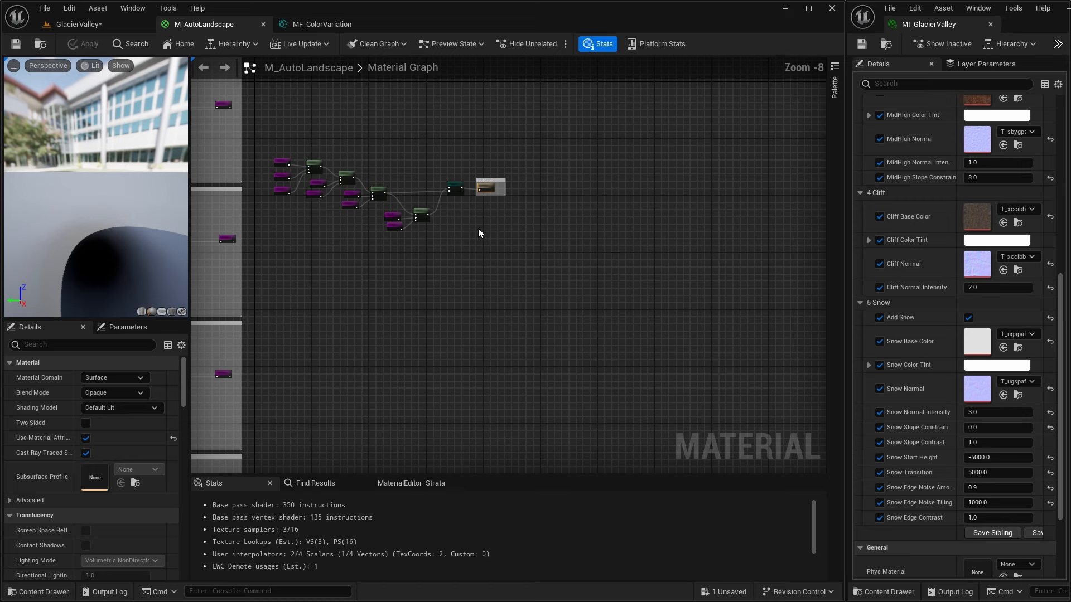
scroll(477, 229, up, 7)
right_drag(534, 325, 500, 315)
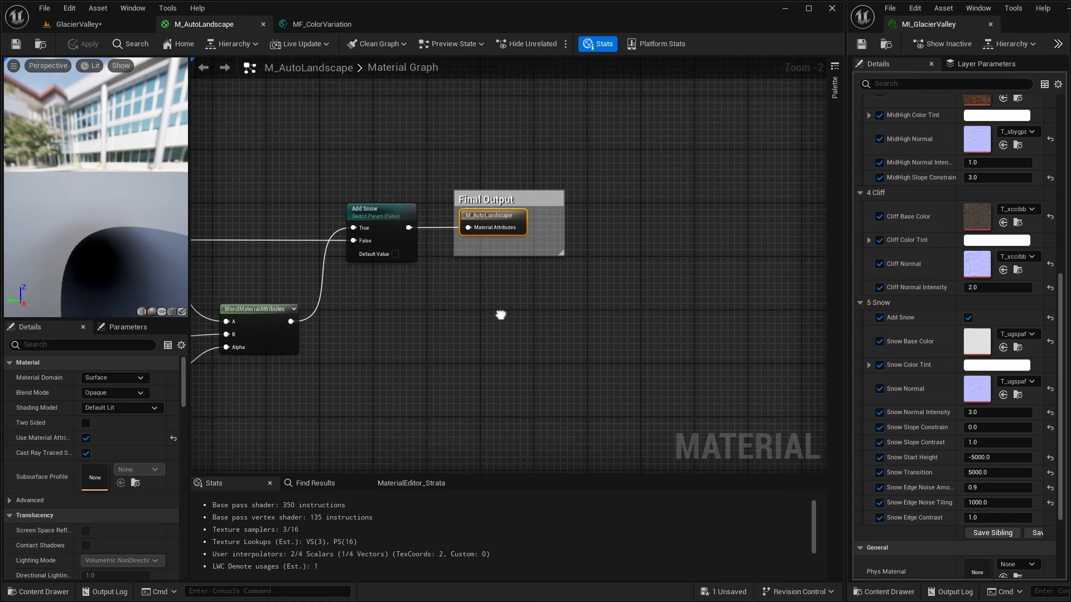
drag(436, 169, 582, 294)
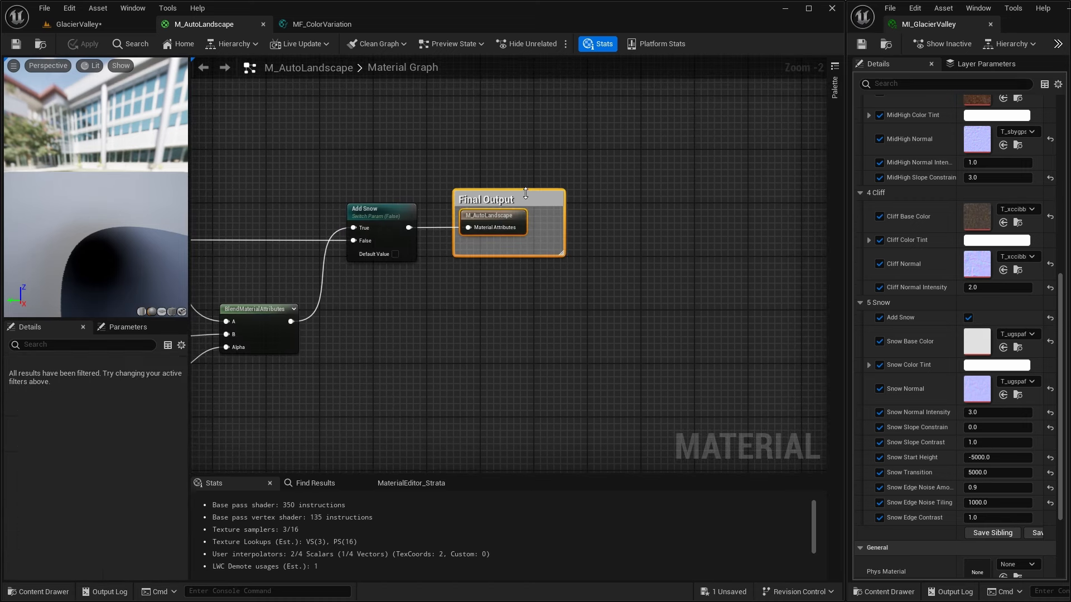
drag(525, 193, 711, 194)
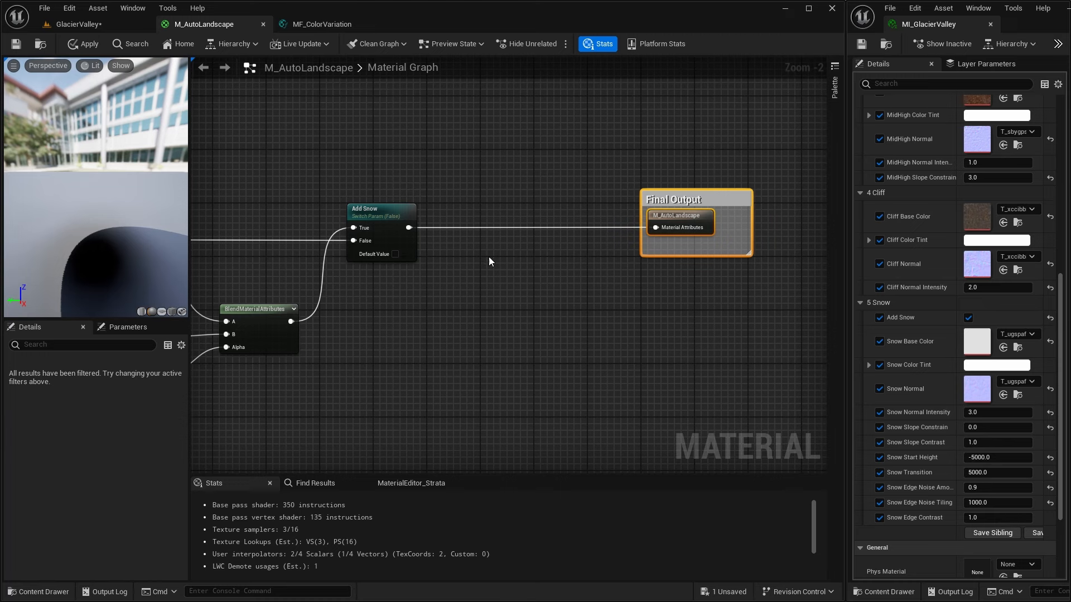
- Add MF_ColorVariation from the Materials/MaterialFunctions folder to the M_AutoLandscape graph between Add Snow and Final Output
key(ctrl+space)
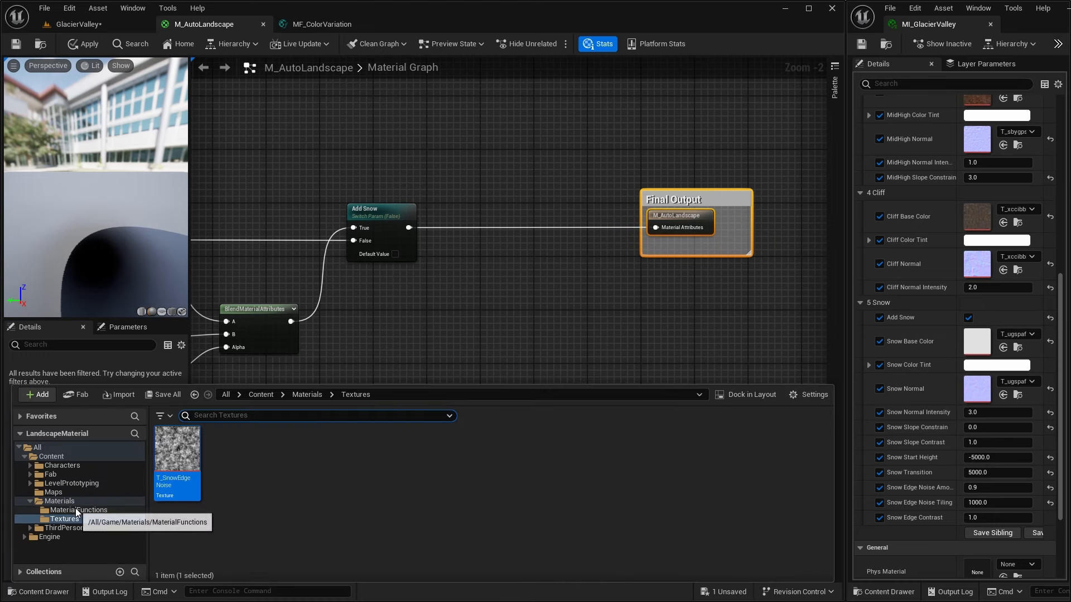
click(77, 510)
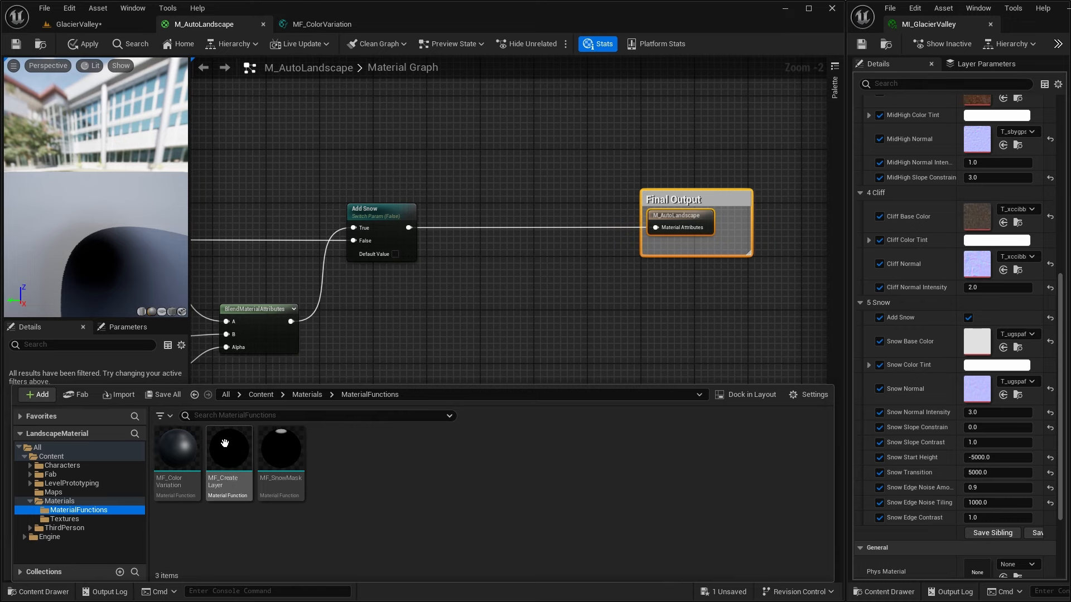
drag(176, 449, 515, 249)
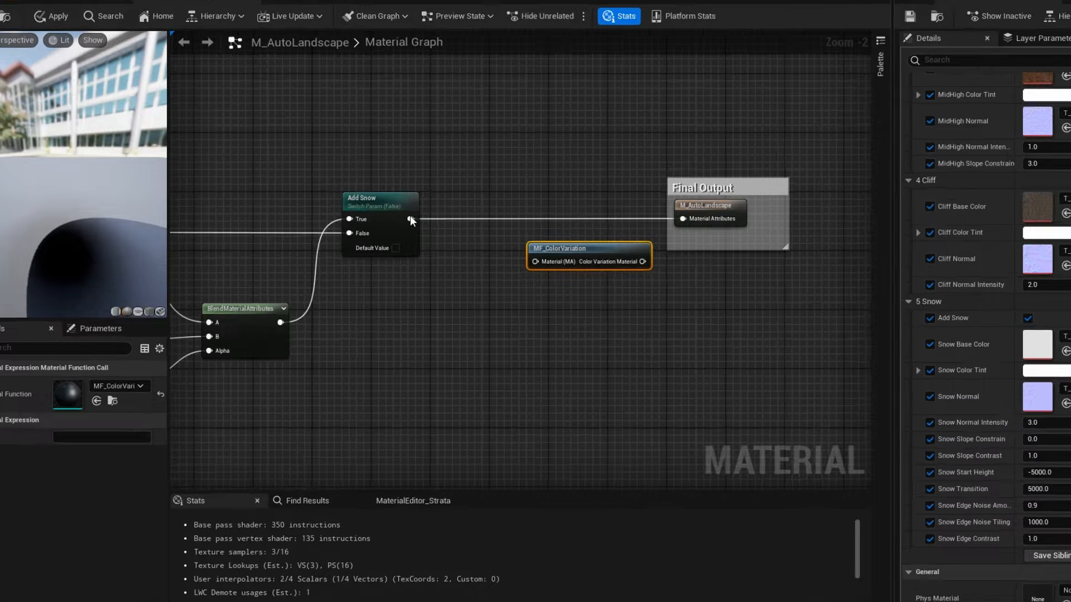
- Route Add Snow's output through MF_ColorVariation into the final Material Attributes input, align the function node in the row, and save the material
drag(408, 227, 523, 266)
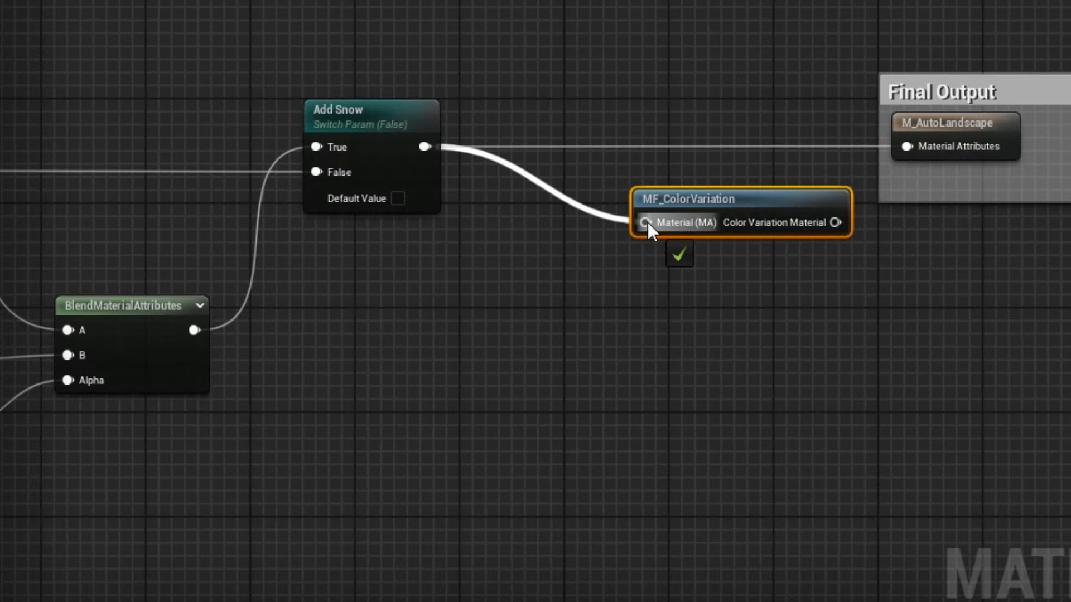
drag(648, 222, 647, 222)
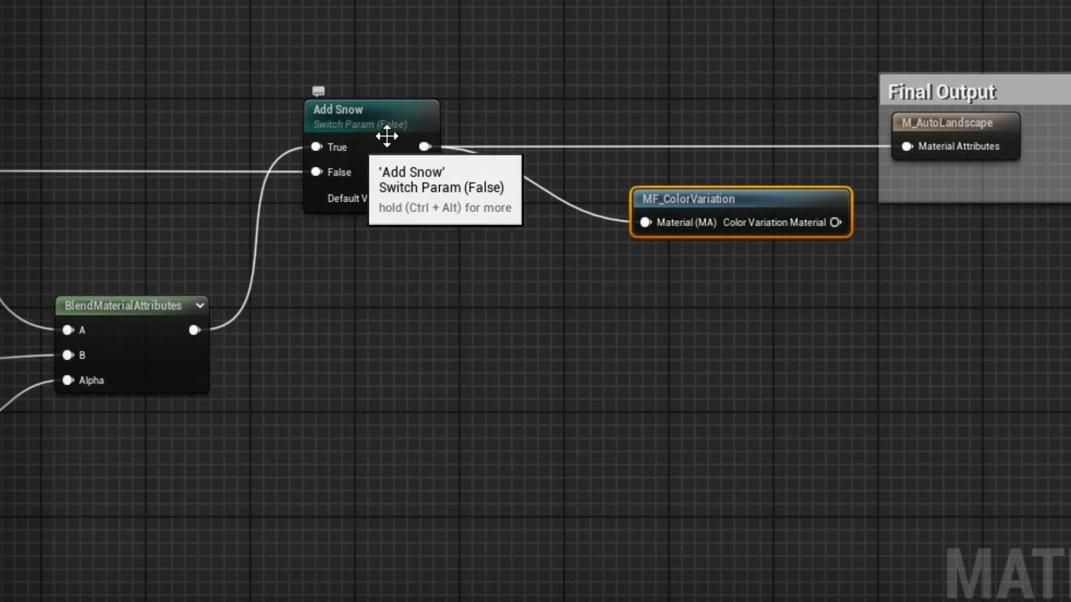
drag(835, 222, 907, 147)
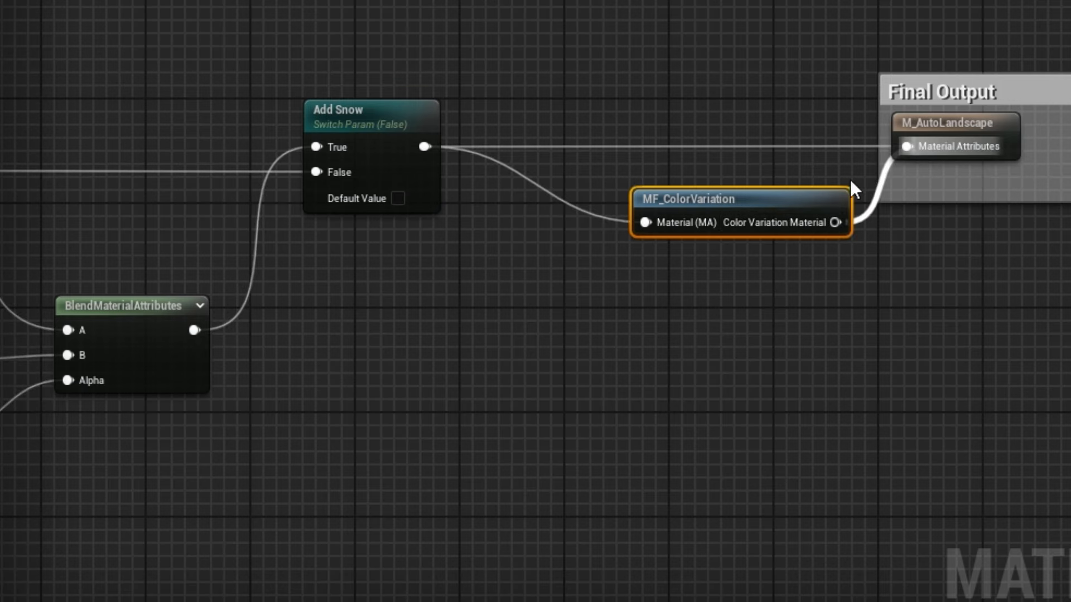
drag(727, 199, 633, 122)
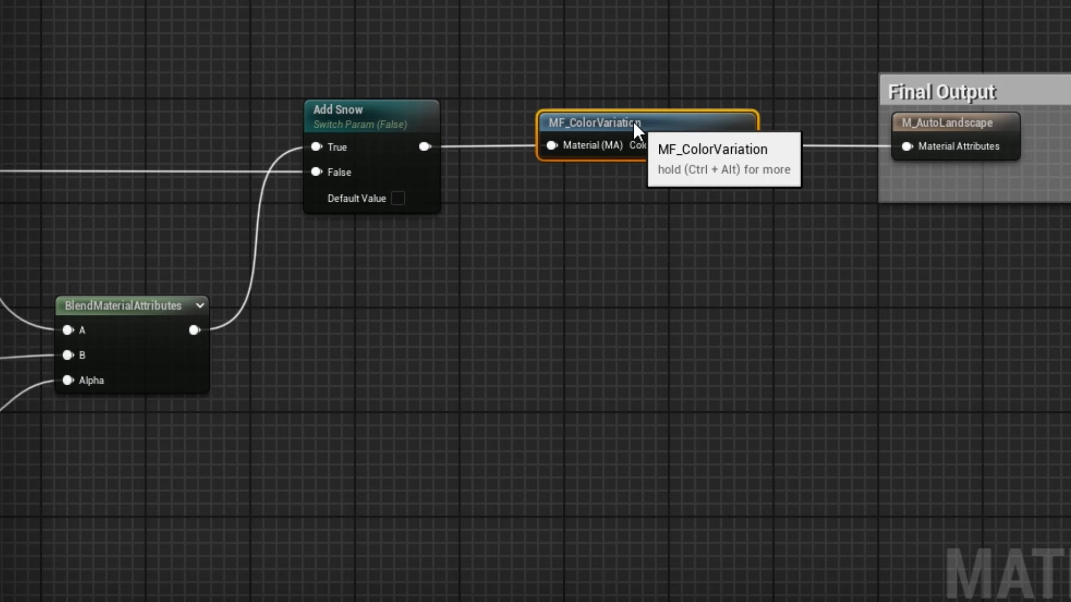
click(16, 44)
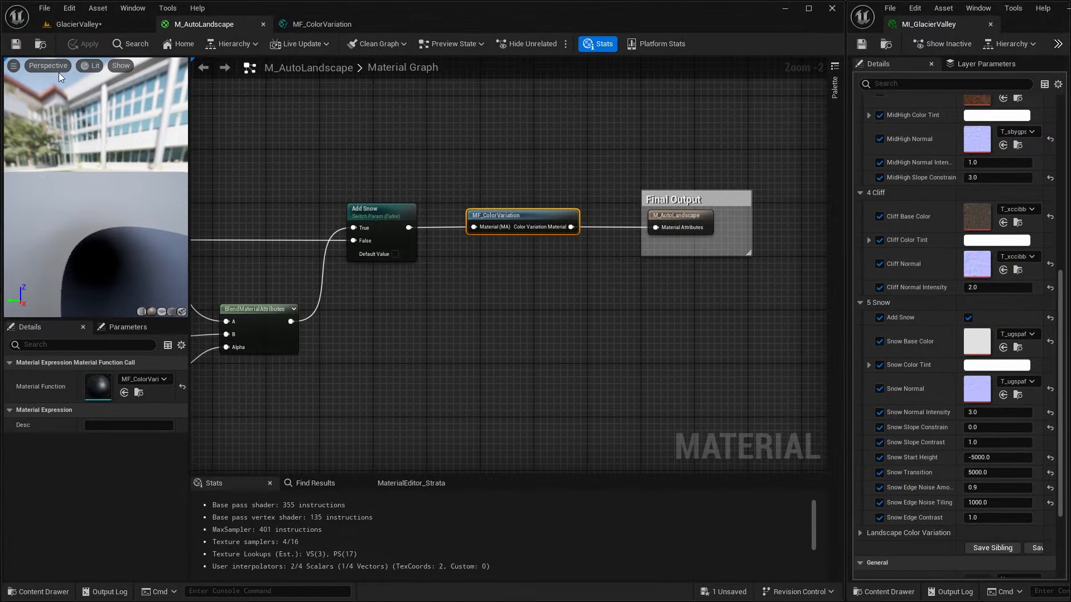
- Inspect the color variation on the landscape's path, grass and cliffs in the GlacierValley level
click(89, 26)
mouse_move(425, 383)
right_down()
mouse_move(433, 397)
mouse_move(419, 397)
mouse_move(431, 372)
mouse_move(415, 397)
right_up()
key(e)
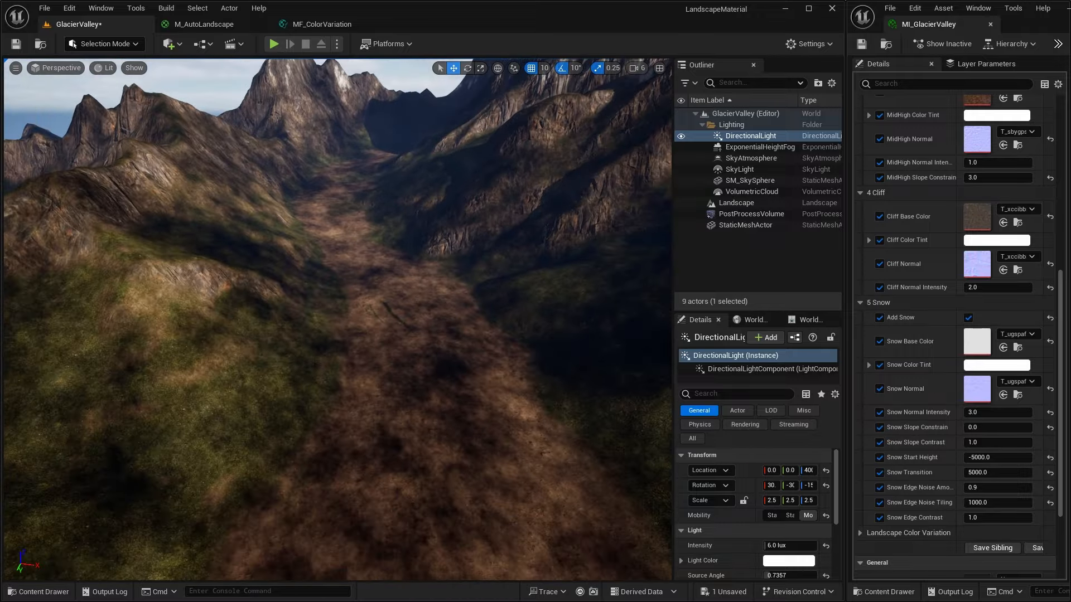
right_drag(395, 366, 355, 370)
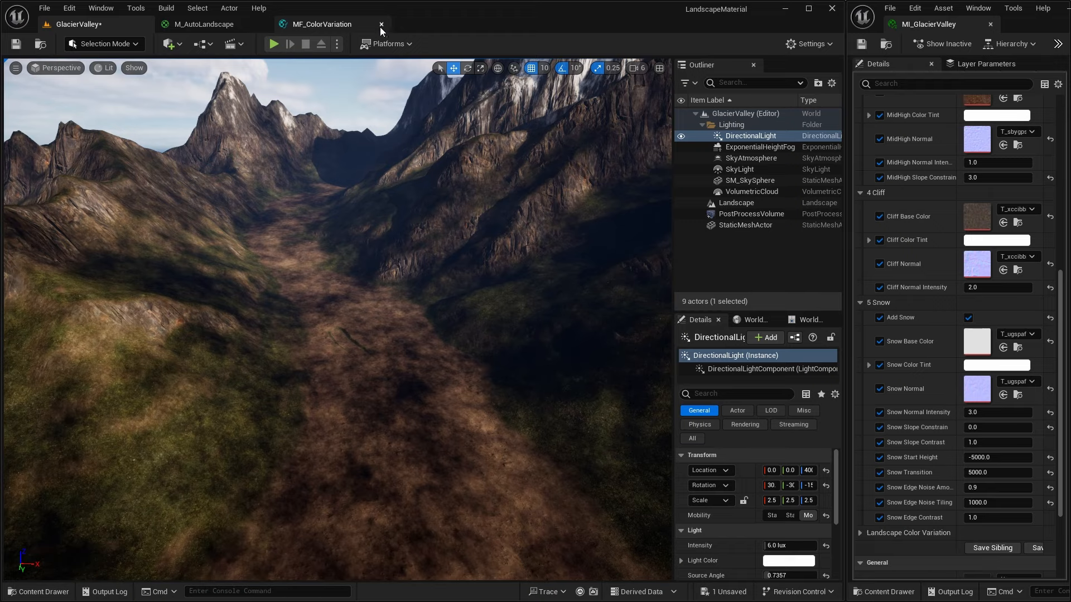
- Duplicate the tiling size parameter in MF_ColorVariation, place it below Multiply, and rename it Color Variation Intensity with default value 0.0
click(332, 24)
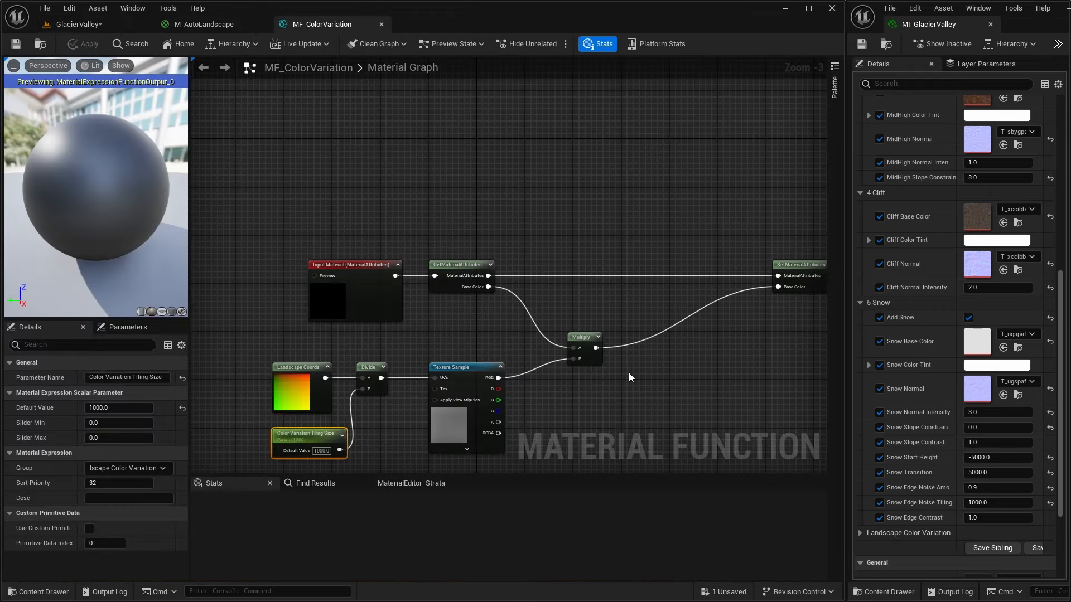
right_drag(629, 374, 483, 298)
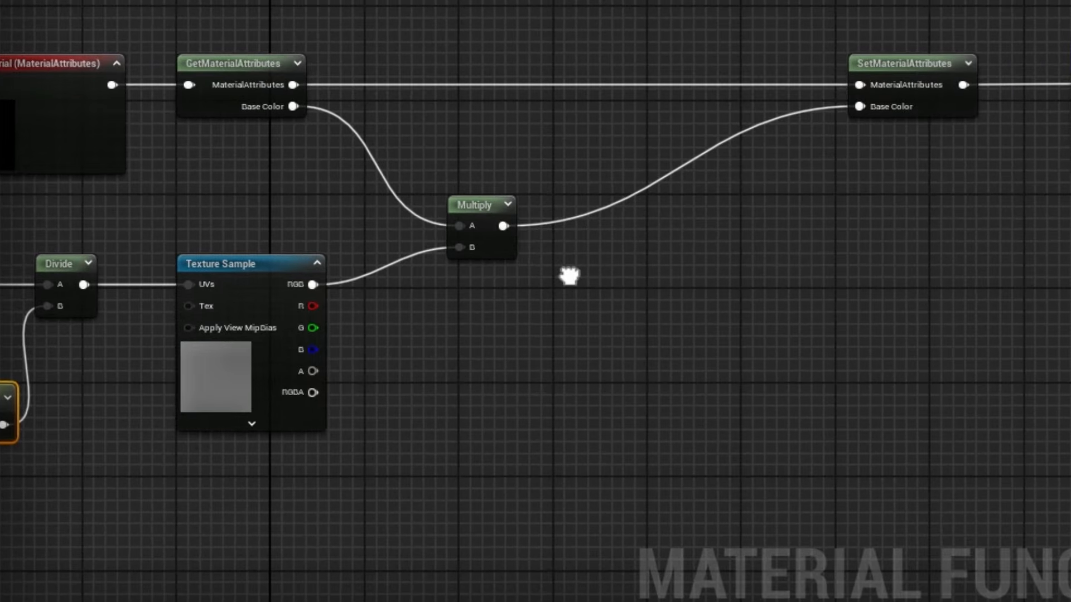
right_drag(569, 276, 560, 271)
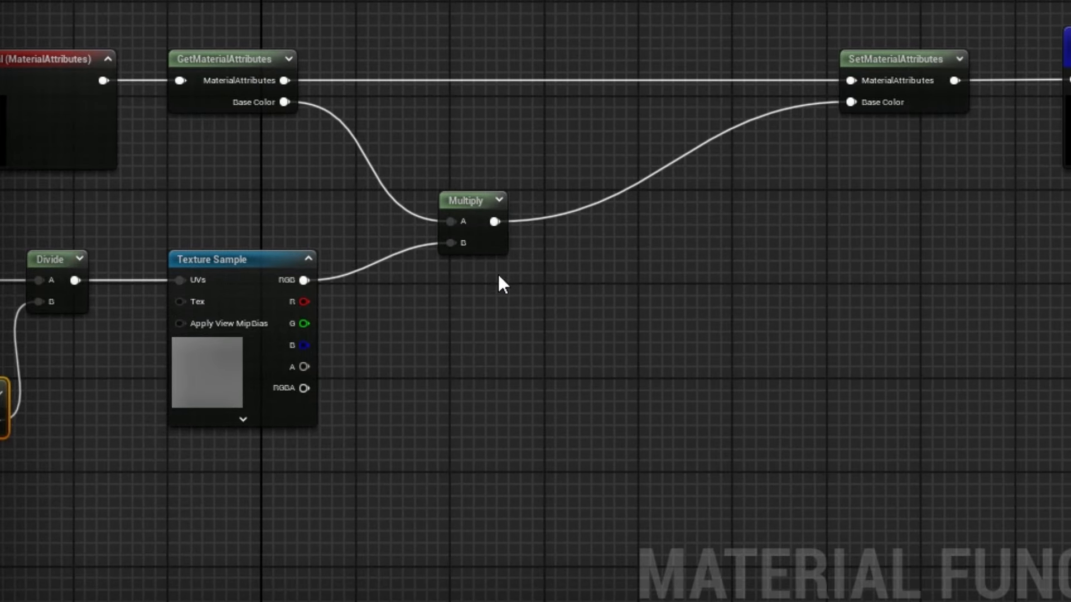
right_drag(505, 334, 763, 289)
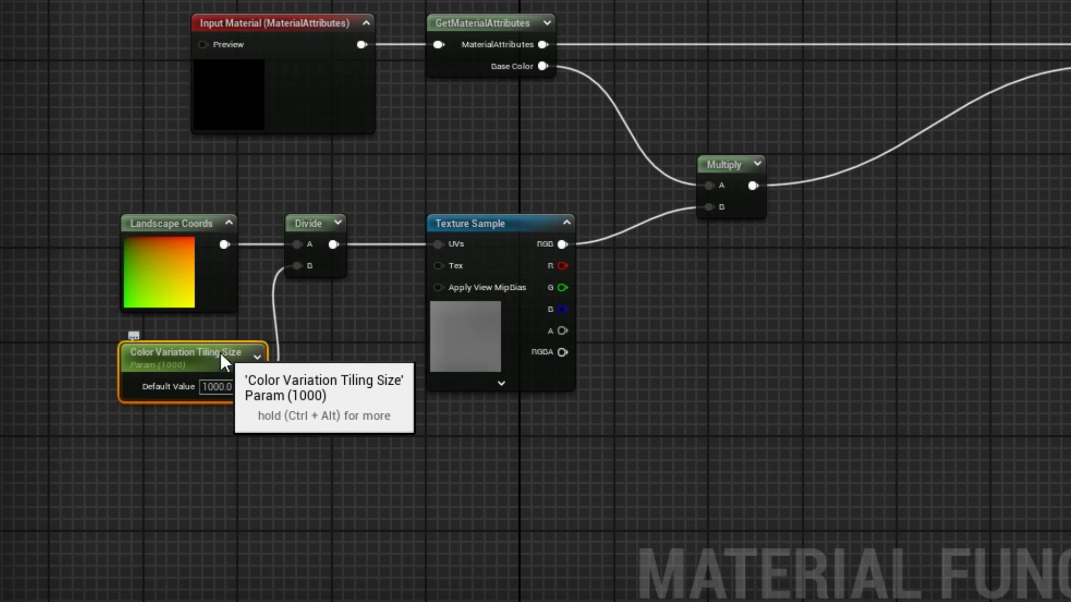
key(ctrl+d)
drag(301, 357, 779, 283)
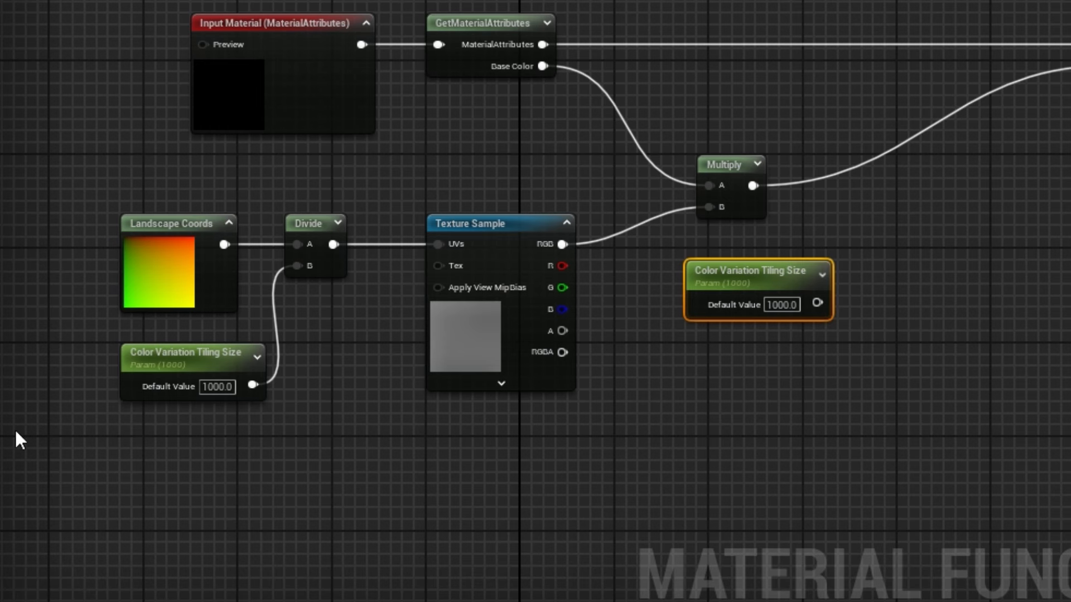
key(Return)
key(Return)
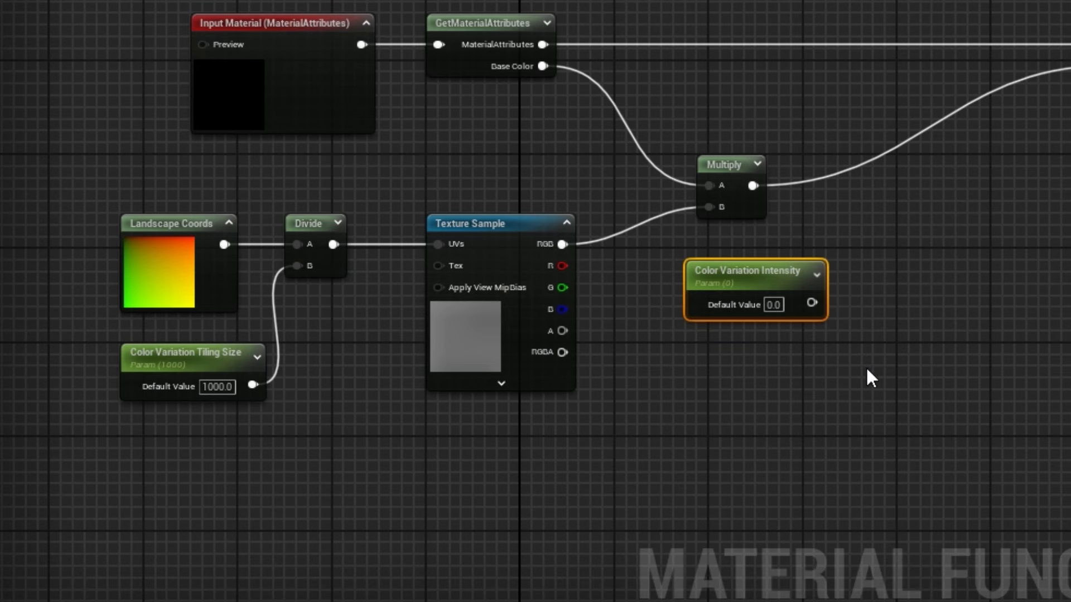
- Add a Lerp node before SetMaterialAttributes, with GetMaterialAttributes' Base Color feeding A and the Multiply output feeding B
right_drag(862, 366, 587, 513)
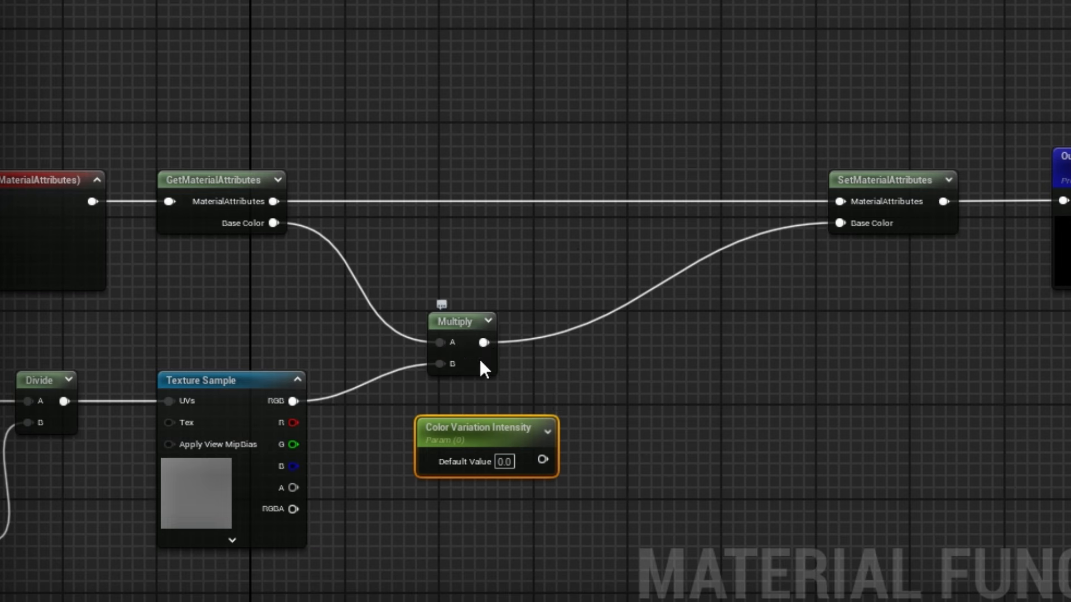
click(697, 305)
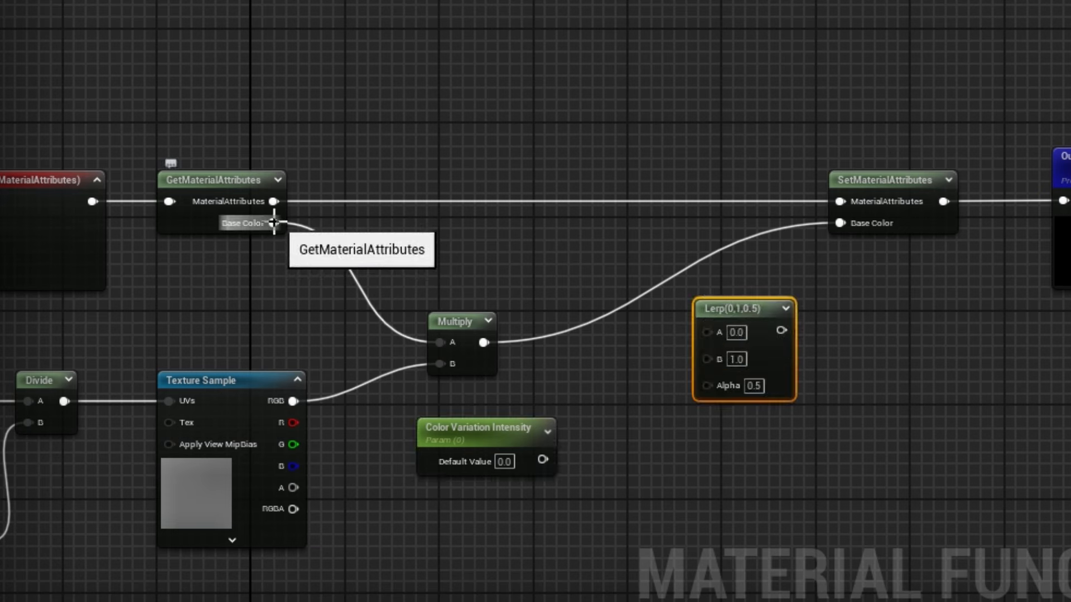
drag(274, 224, 708, 332)
drag(483, 343, 711, 353)
drag(742, 307, 699, 262)
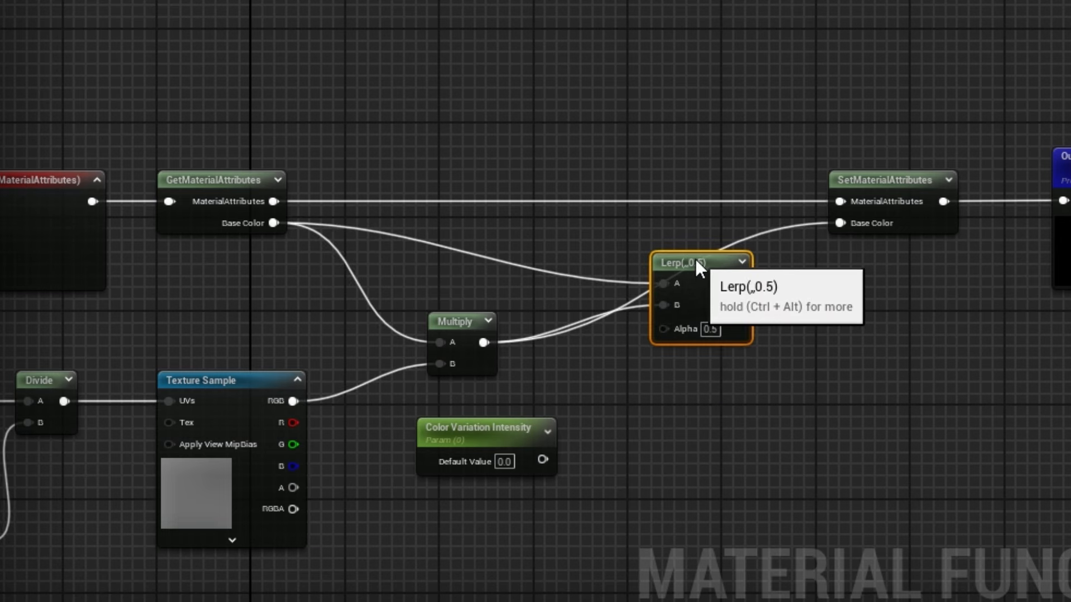
- Connect the Lerp output to SetMaterialAttributes' Base Color and feed Color Variation Intensity into its Alpha, nudging the Lerp node upward
drag(746, 287, 840, 223)
drag(700, 267, 698, 256)
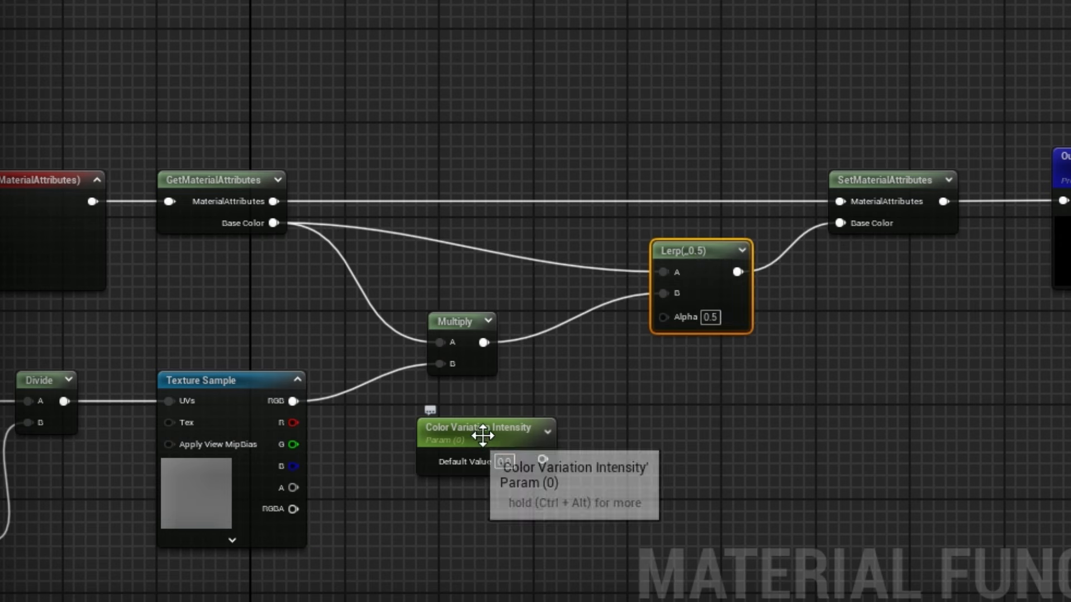
drag(543, 460, 664, 315)
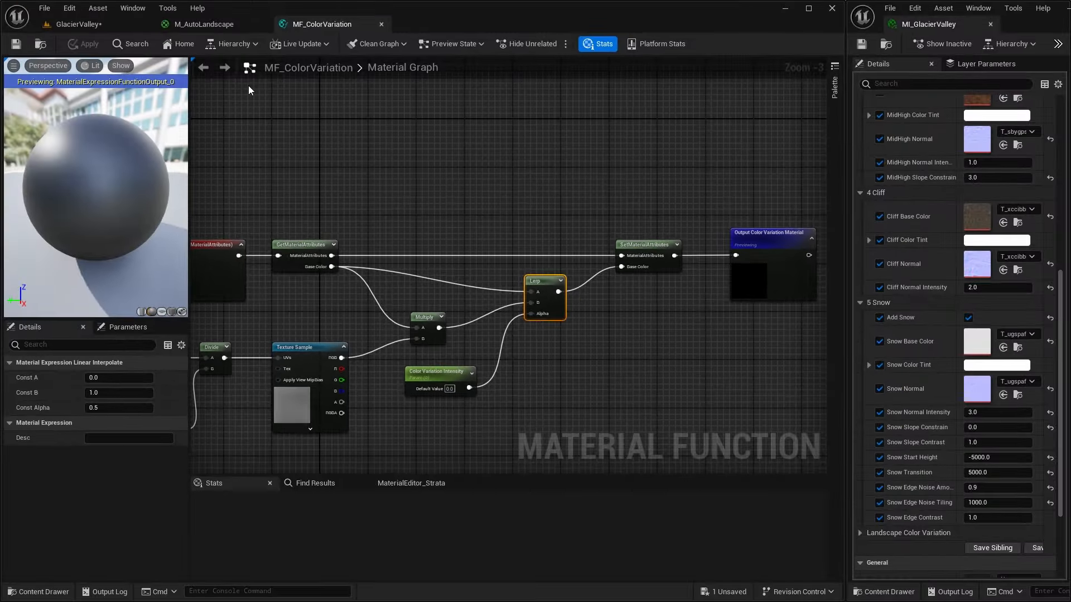
- In the GlacierValley level, enable the Color Variation Intensity and Tiling Size overrides under Landscape Color Variation in MI_GlacierValley
click(98, 24)
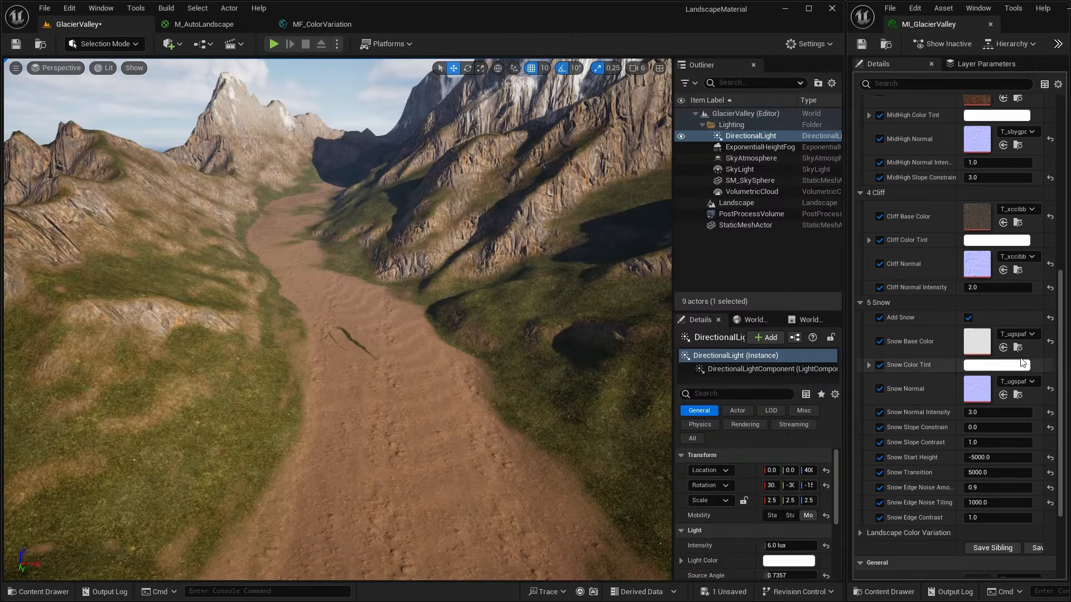
scroll(910, 367, down, 2)
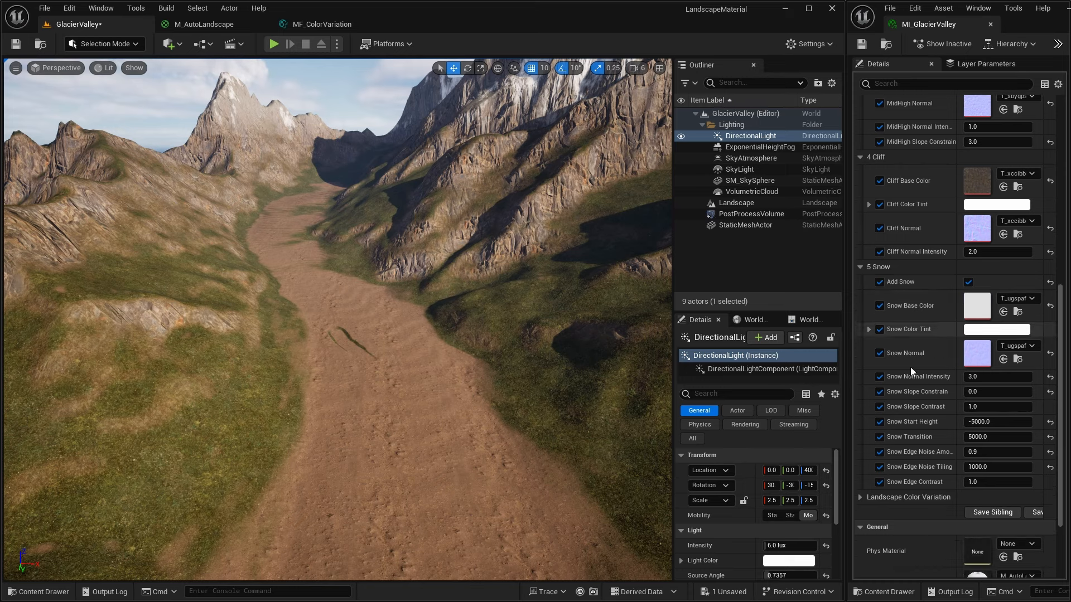
click(860, 498)
click(880, 512)
click(879, 527)
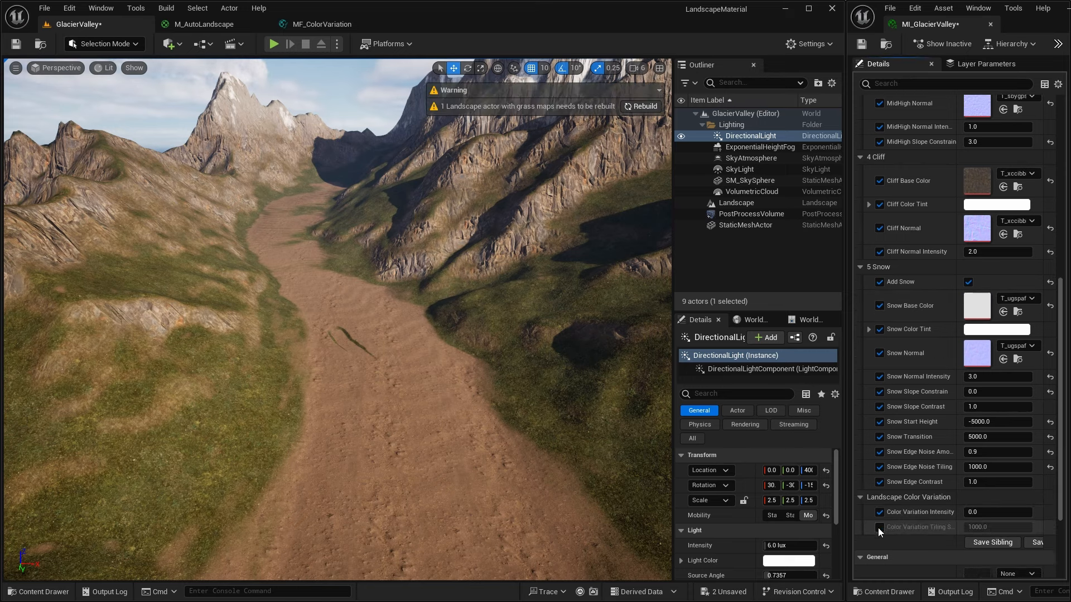
- Try Color Variation Intensity at 1.0 and 0.5 on the landscape, and settle on 0.7
click(996, 512)
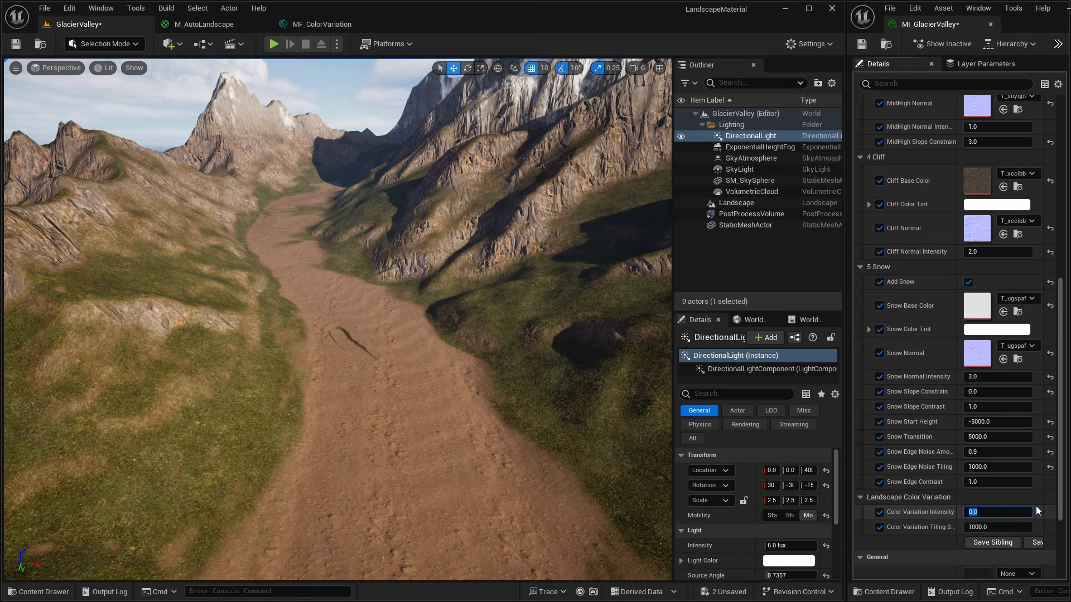
text(1.0)
key(Return)
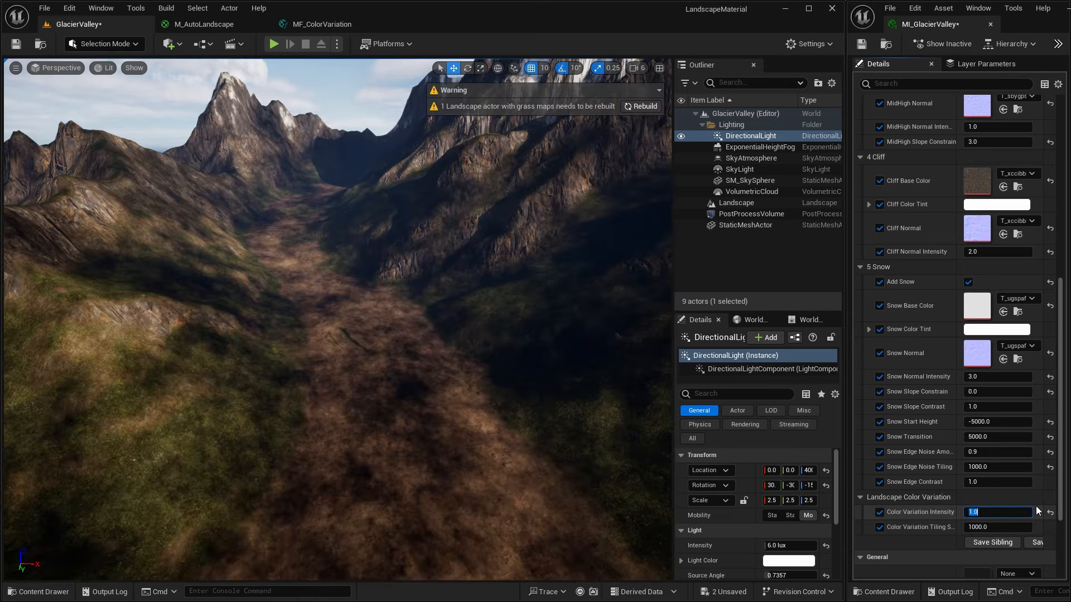
text(0.5)
key(Return)
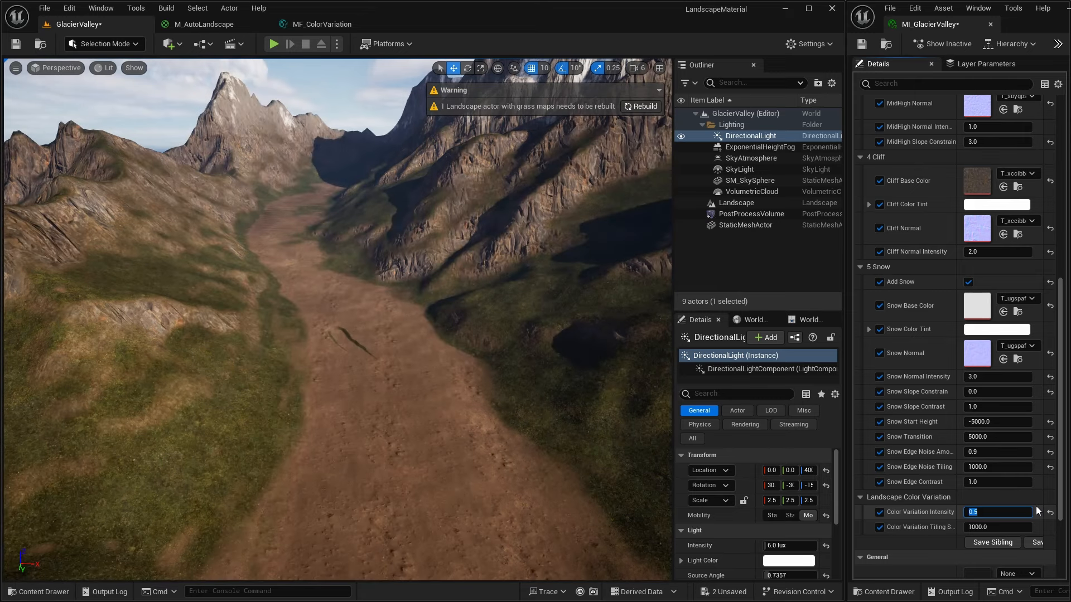
text(0.7)
key(Return)
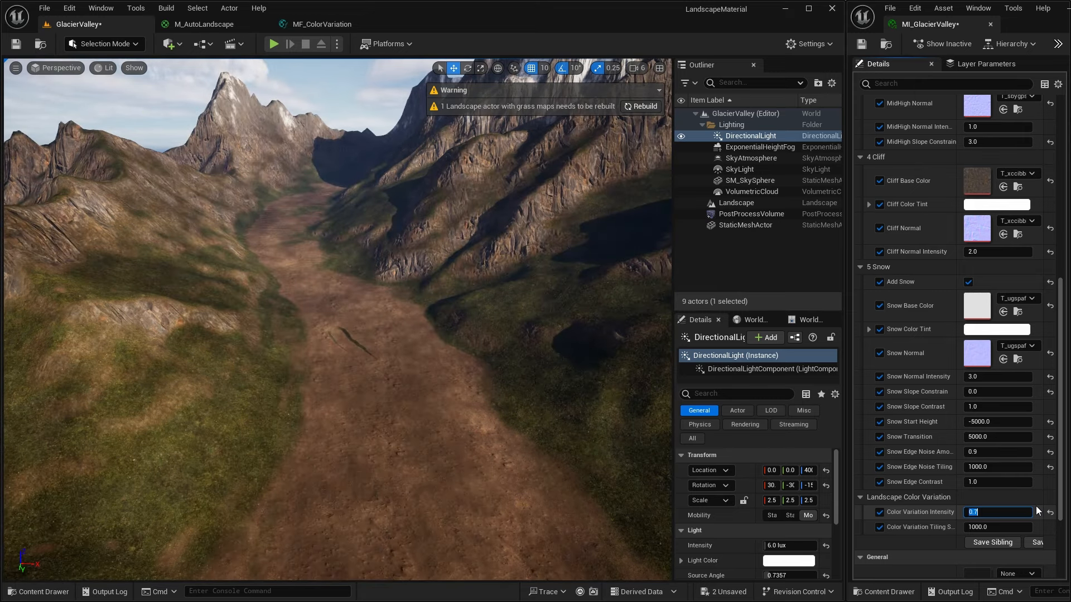
- View the path up close and test Color Variation Tiling Size at 5000, 500 and 200, settling on 500
right_drag(452, 410, 396, 490)
right_drag(441, 415, 472, 416)
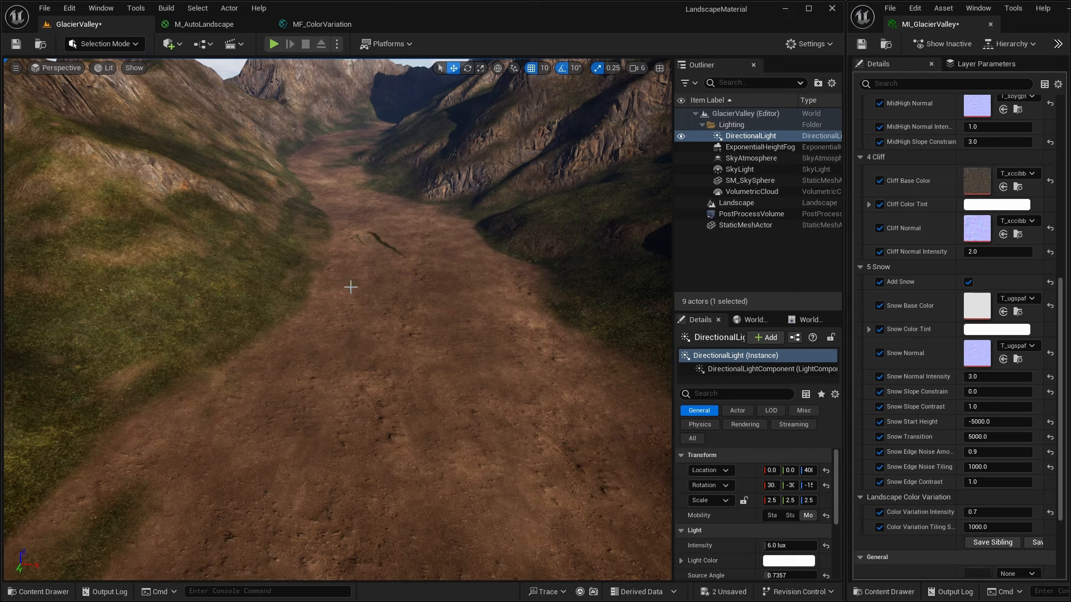
click(1016, 525)
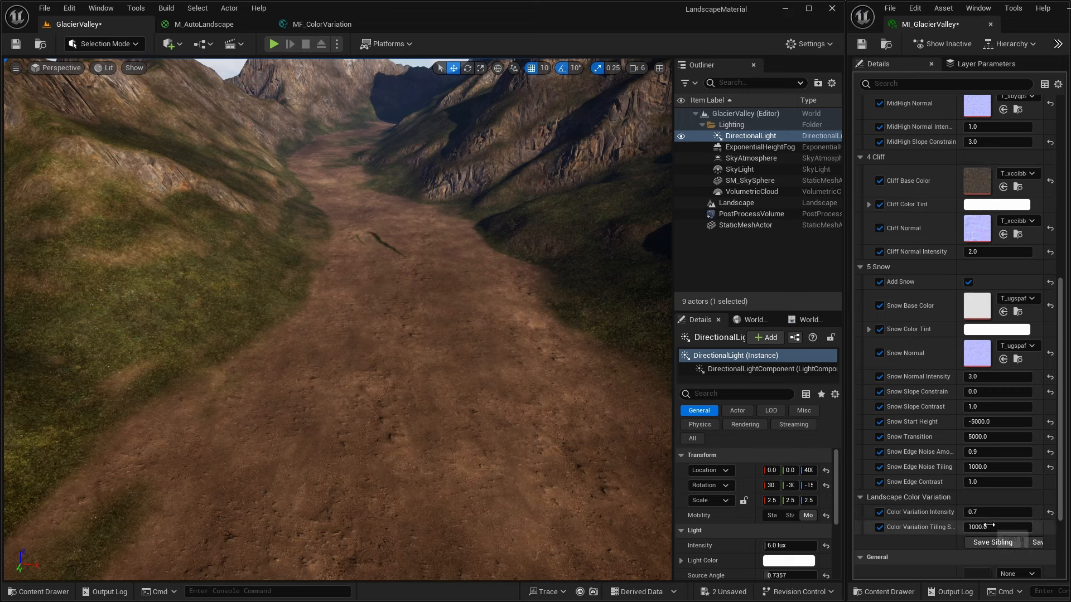
text(5)
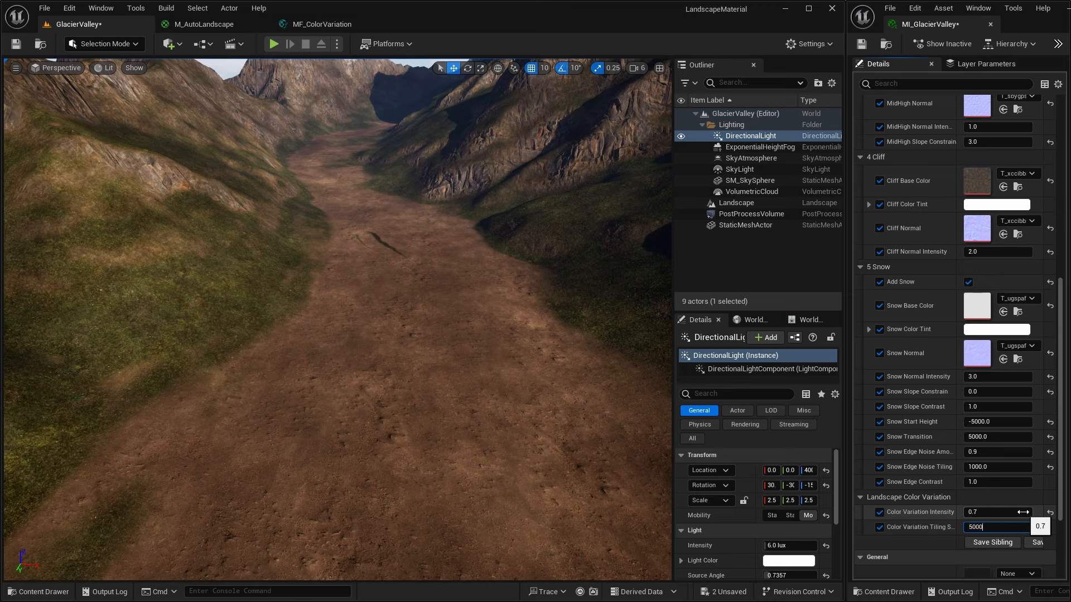
text(000)
key(Return)
text(500)
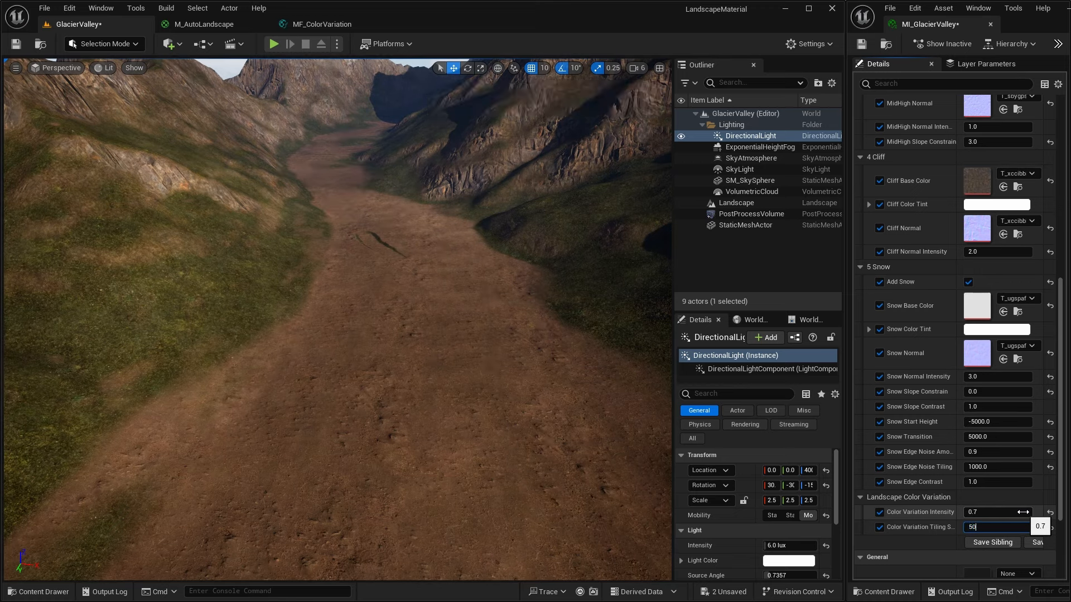
key(Return)
text(200)
key(Return)
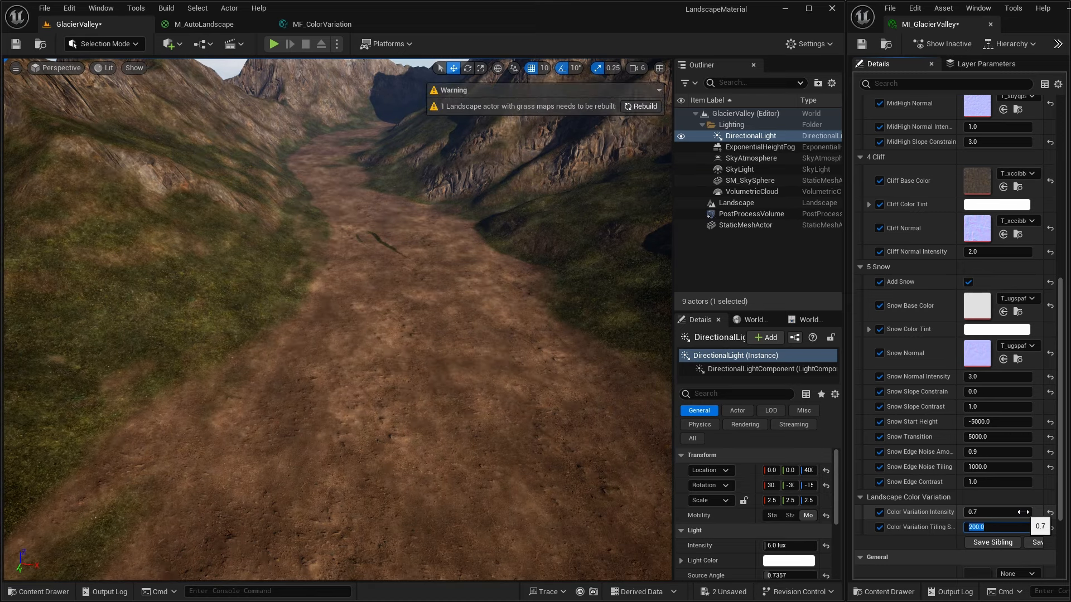
text(500)
key(Return)
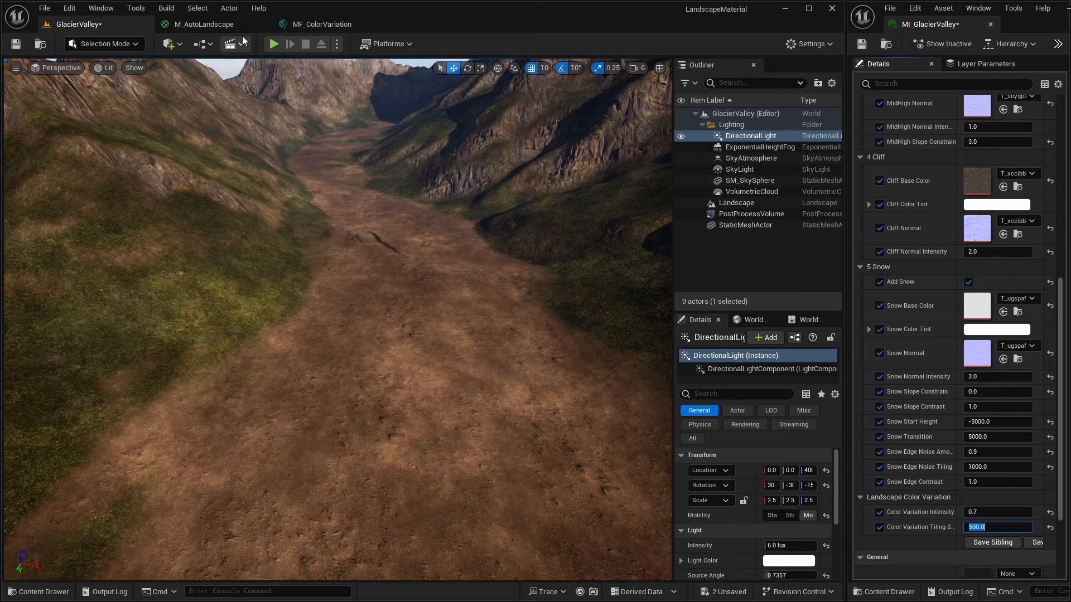
- Return to MF_ColorVariation and shift Multiply and Color Variation Intensity toward the Lerp to make room after the Texture Sample
click(326, 22)
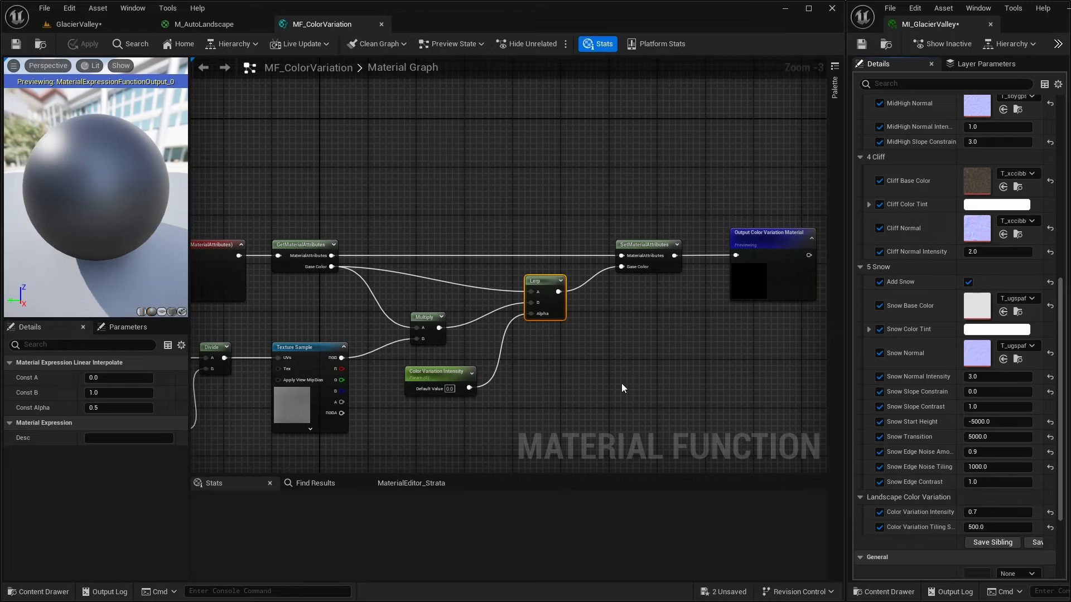
right_drag(621, 383, 787, 318)
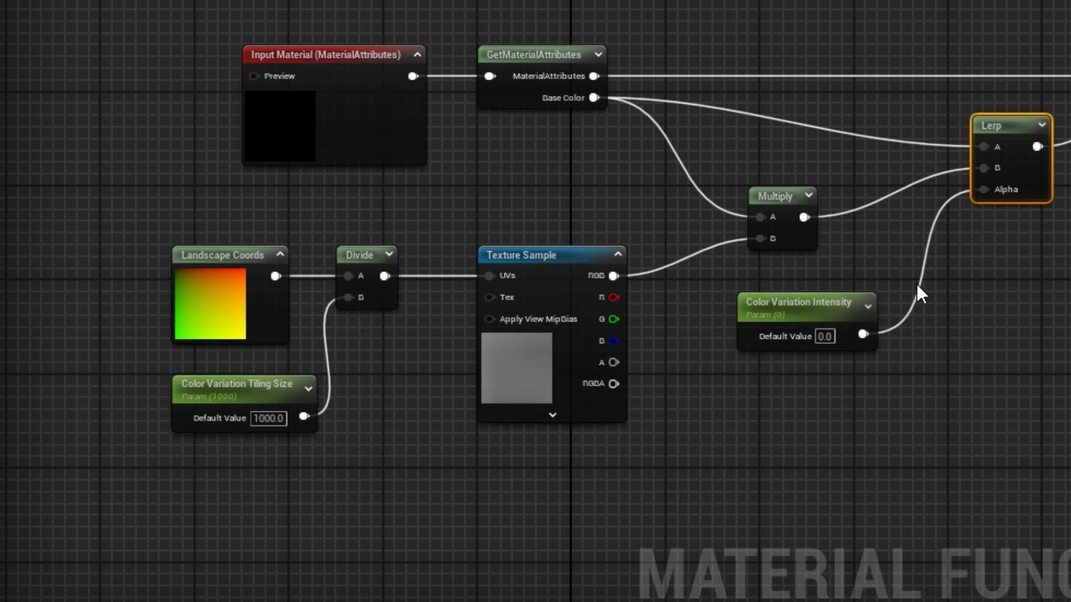
drag(778, 175, 903, 299)
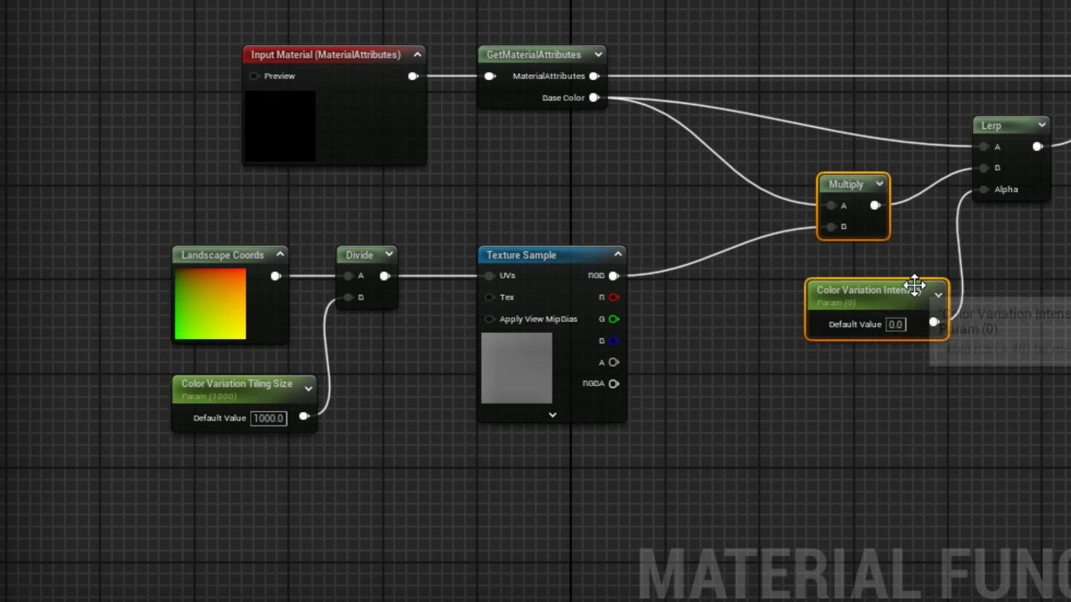
drag(915, 295, 916, 299)
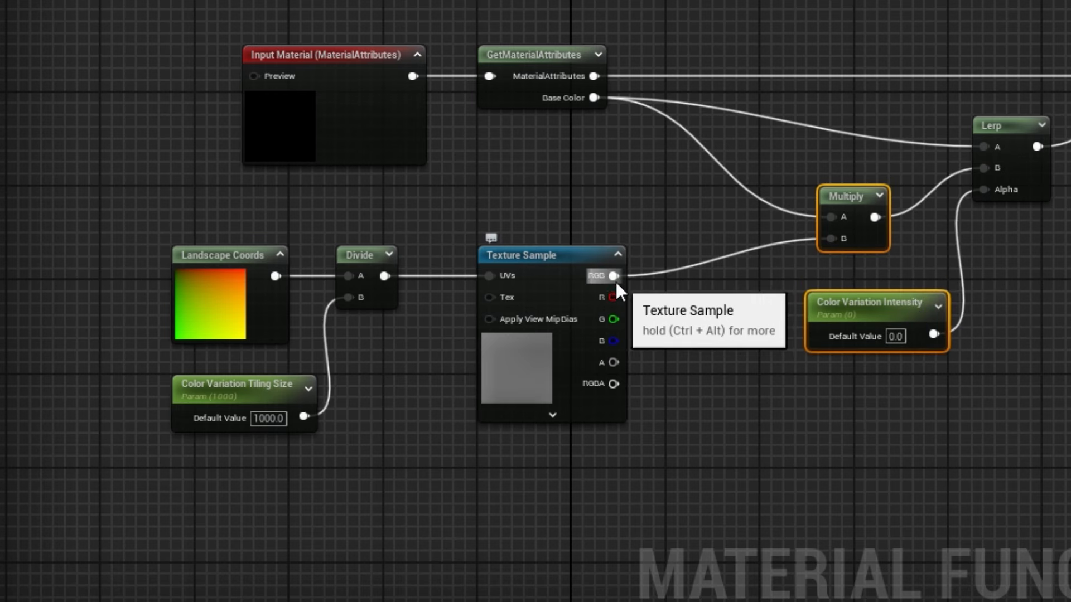
- Insert a CheapContrast node between the Texture Sample's RGB output and Multiply's B input, aligned with the Texture Sample
drag(613, 275, 668, 329)
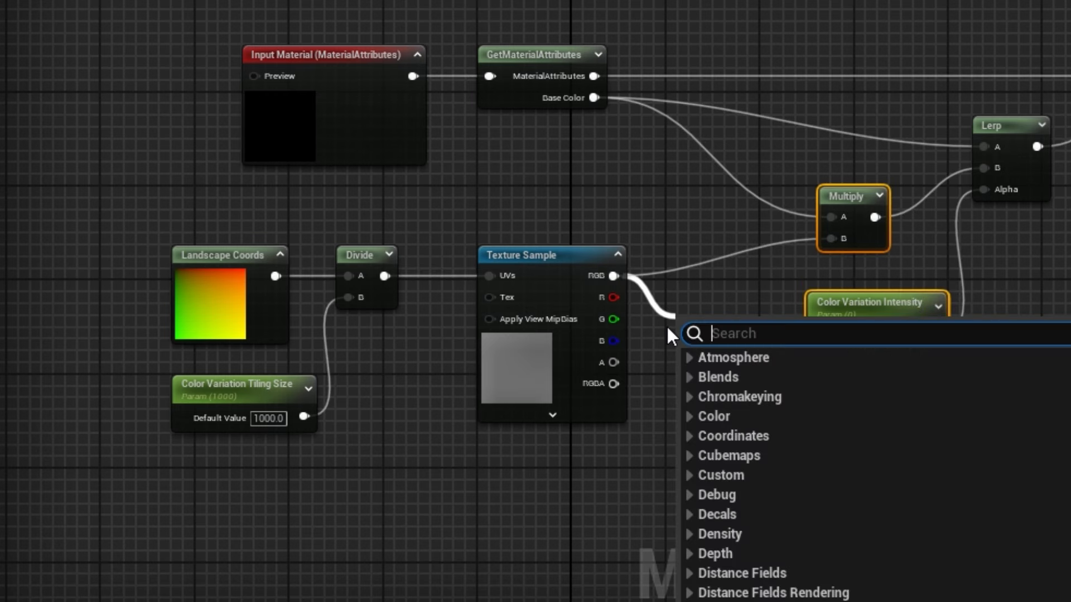
text(cheap)
click(767, 377)
drag(786, 346, 832, 239)
drag(748, 324, 740, 253)
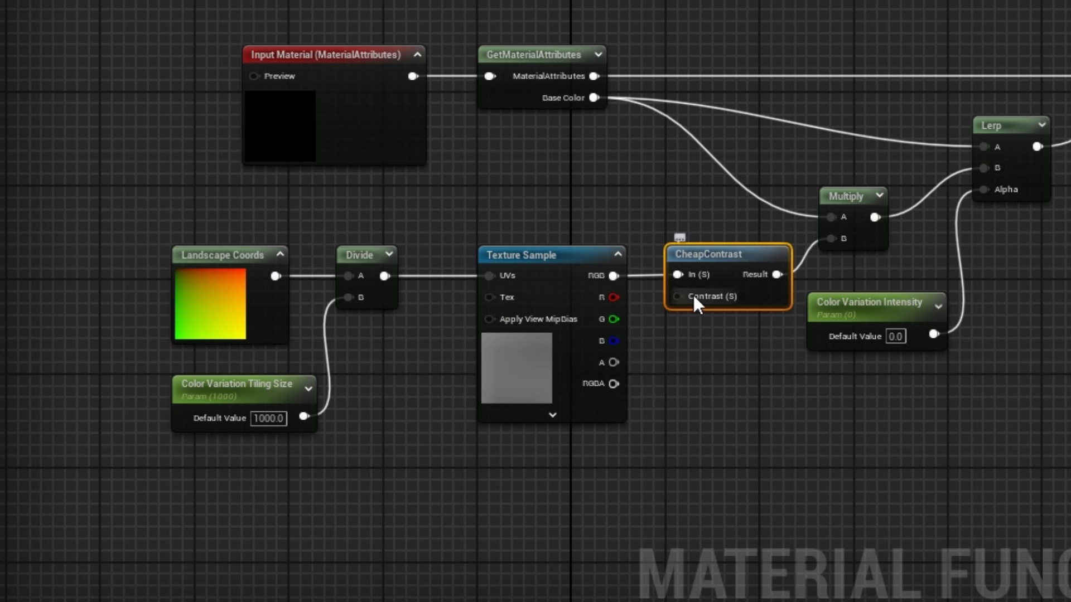
- Duplicate Color Variation Intensity below the Texture Sample, rename it Color Variation Contrast, and connect it to CheapContrast's Contrast input
click(865, 340)
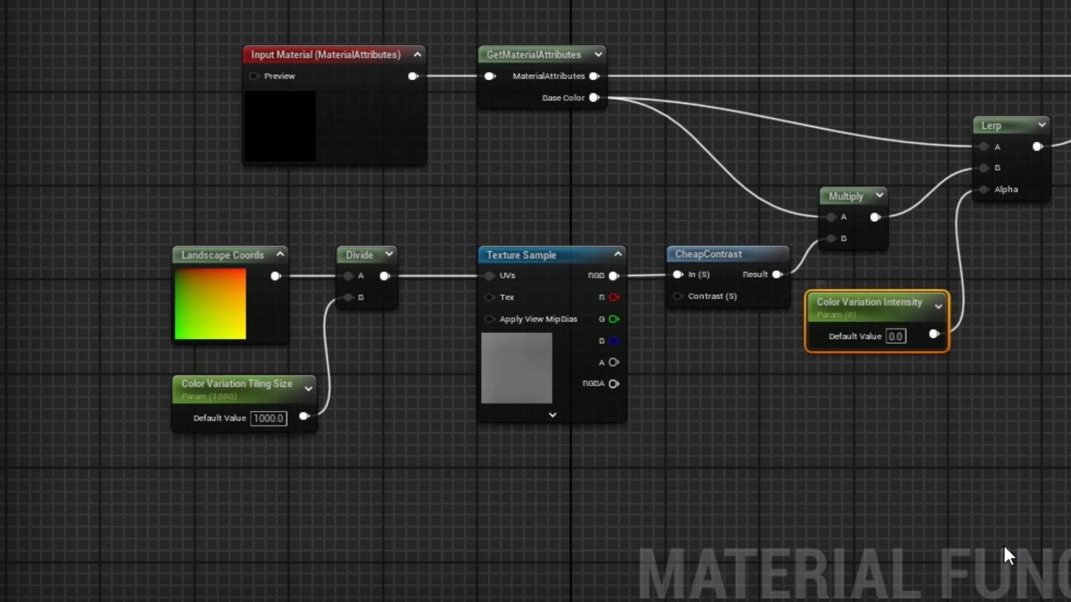
key(ctrl+v)
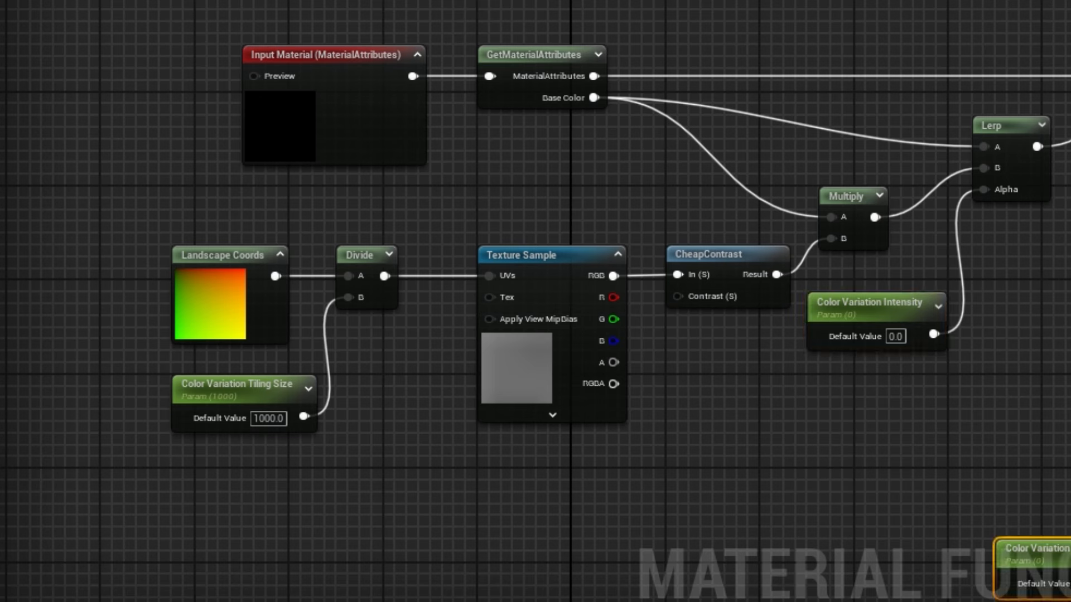
drag(1046, 541, 580, 460)
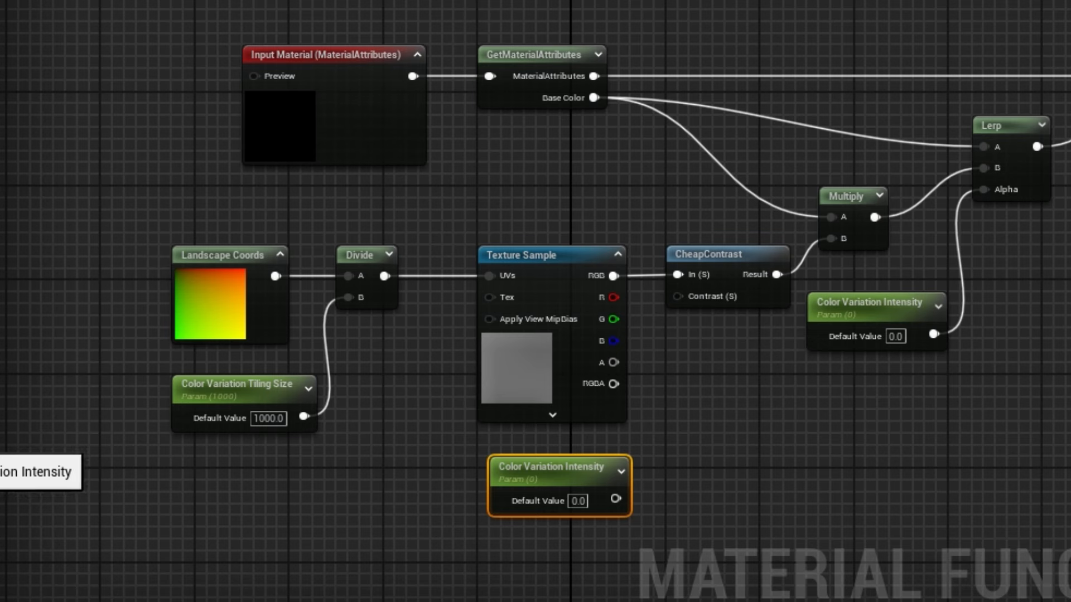
key(Return)
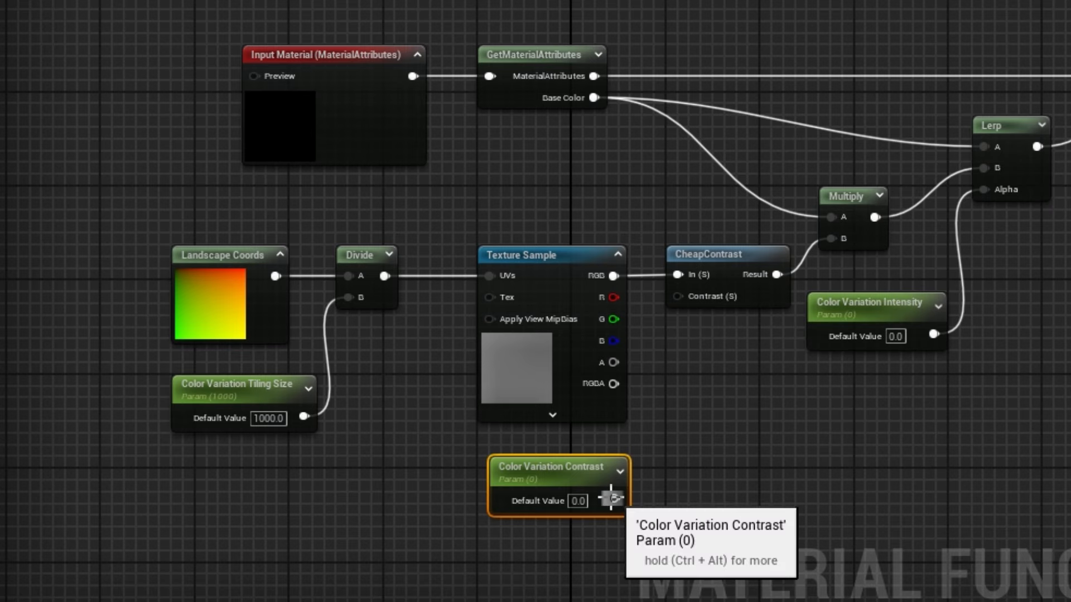
drag(614, 499, 682, 297)
- Shift the Lerp toward SetMaterialAttributes and insert a Saturate node between Color Variation Intensity and the Lerp's Alpha
right_drag(940, 466, 593, 438)
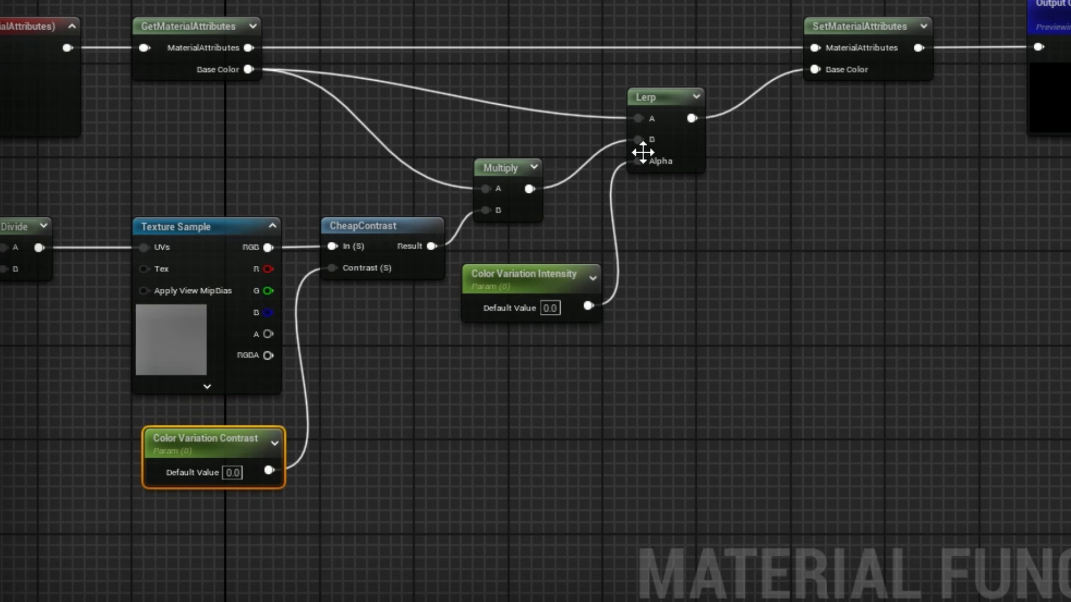
drag(681, 89, 736, 85)
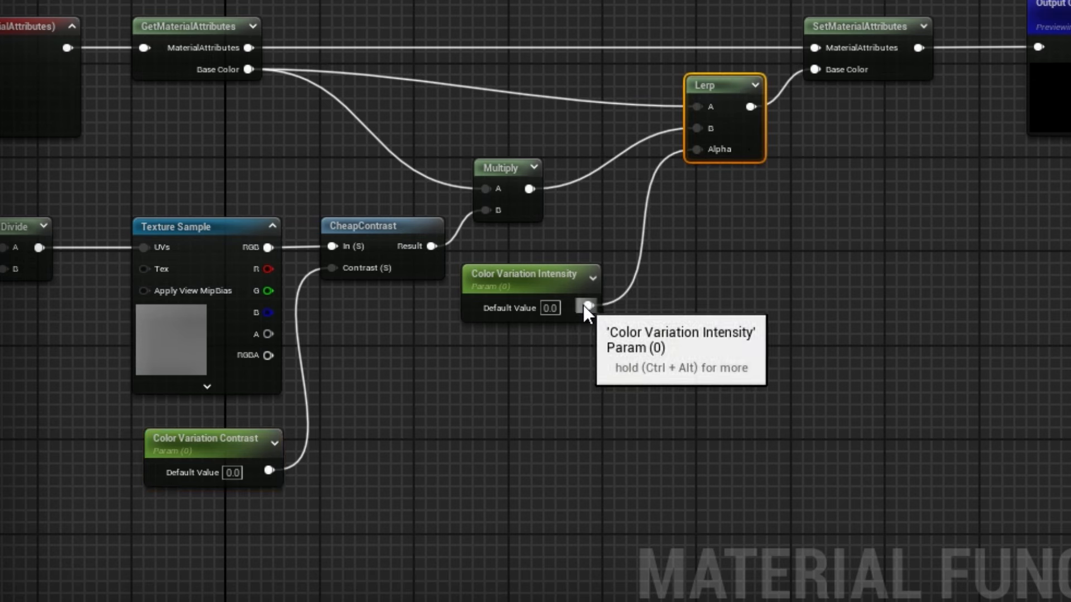
drag(588, 305, 675, 305)
text(sat)
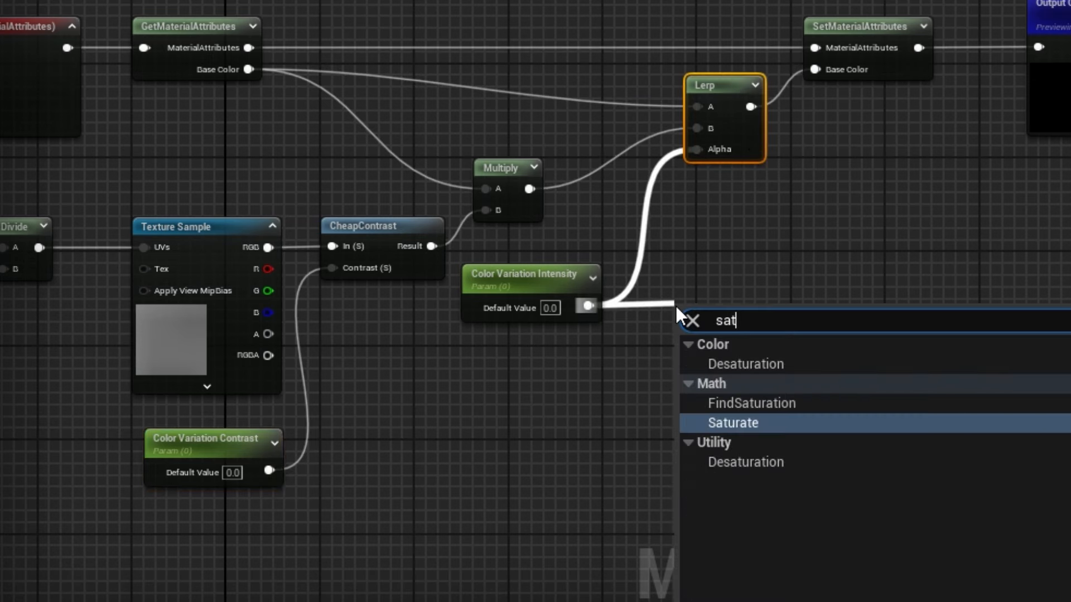
click(741, 423)
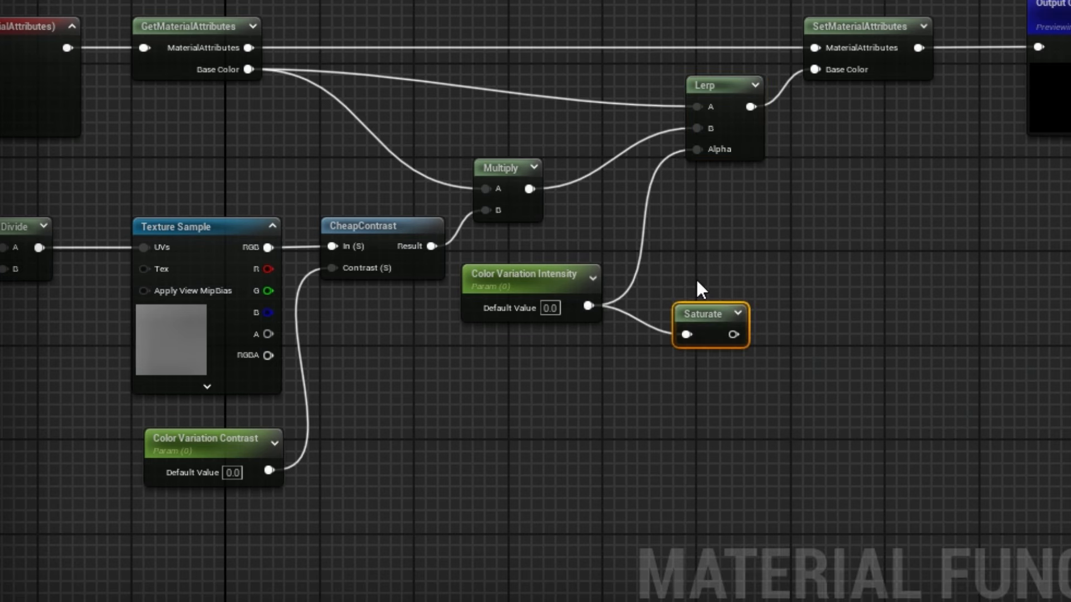
drag(736, 334, 704, 147)
drag(702, 313, 655, 285)
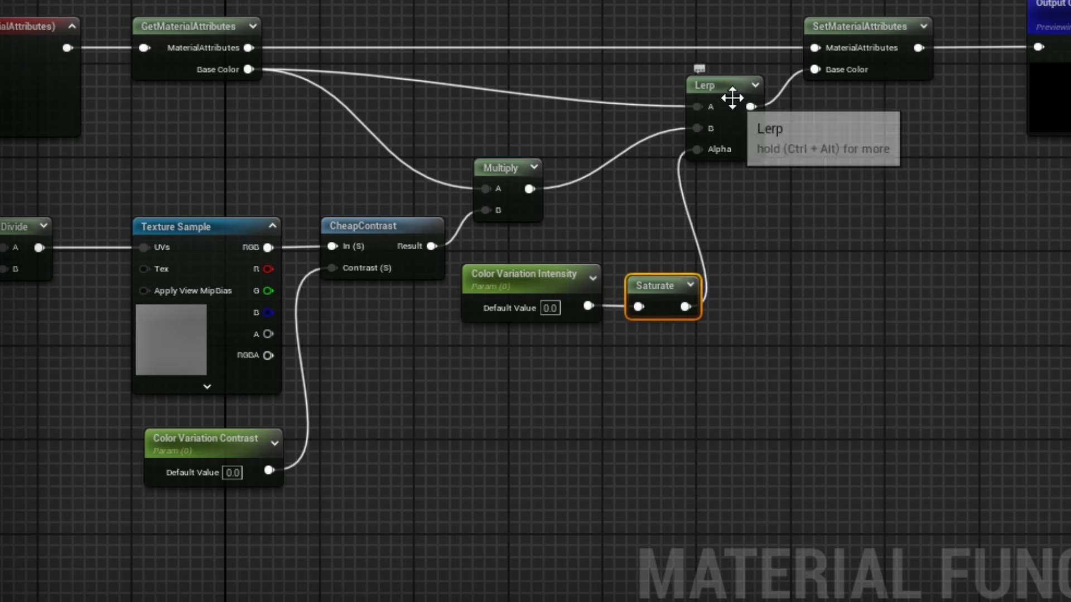
- Move Lerp and SetMaterialAttributes together slightly toward the output node, and save MF_ColorVariation
drag(719, 2, 909, 112)
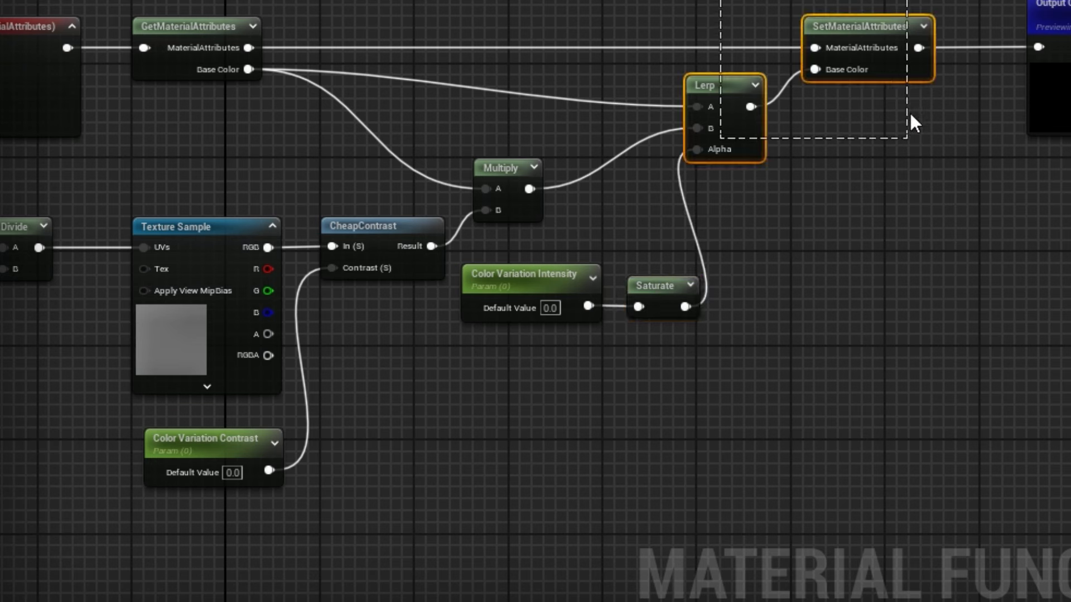
drag(874, 26, 897, 28)
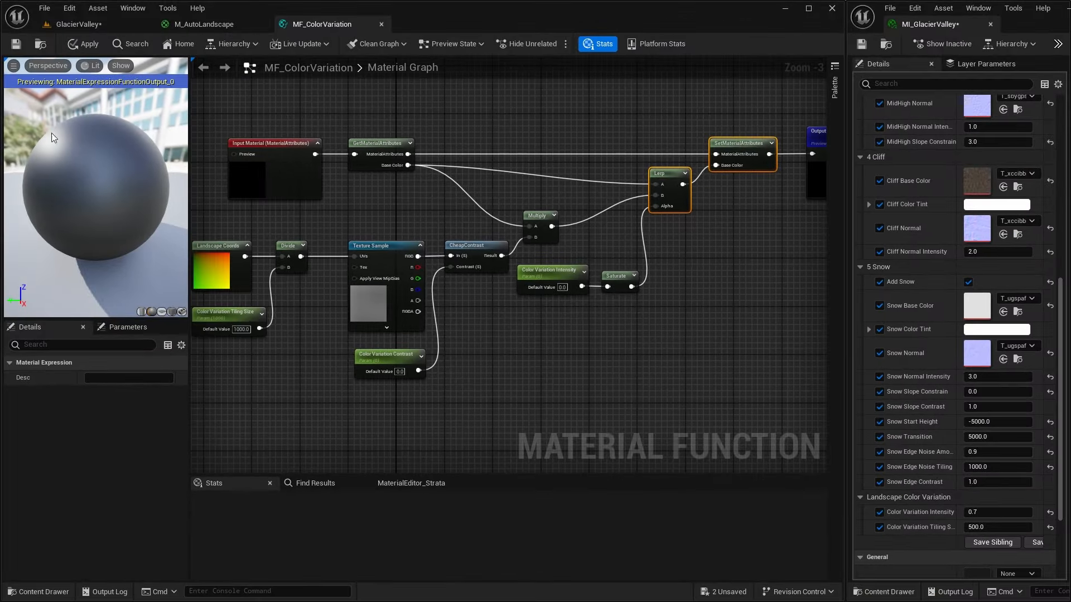
click(16, 48)
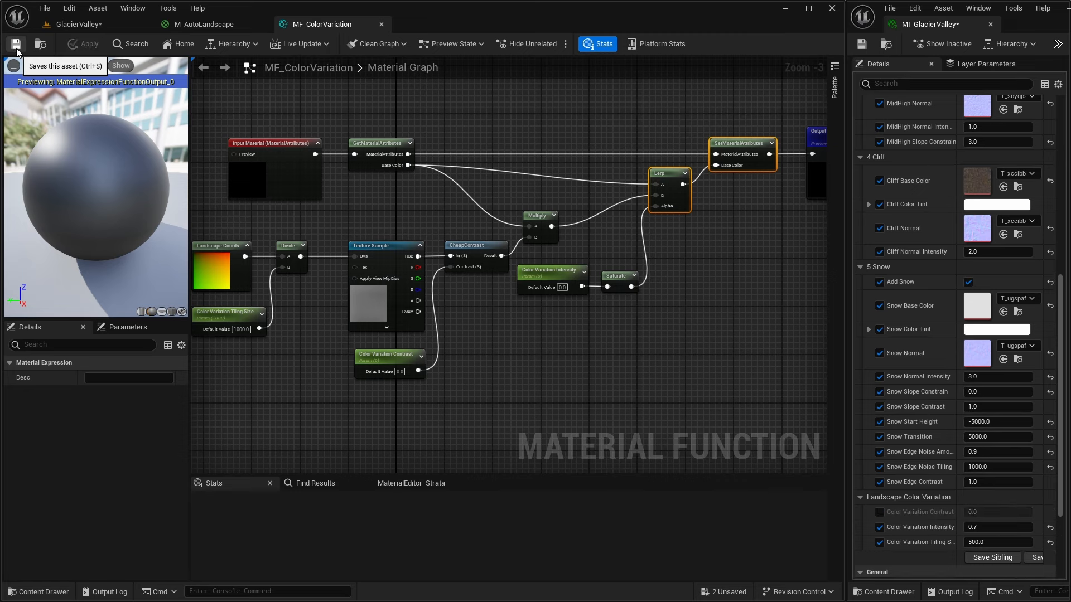
- Enable the Color Variation Contrast override in MI_GlacierValley and set it to 1, with the GlacierValley level in view
click(102, 22)
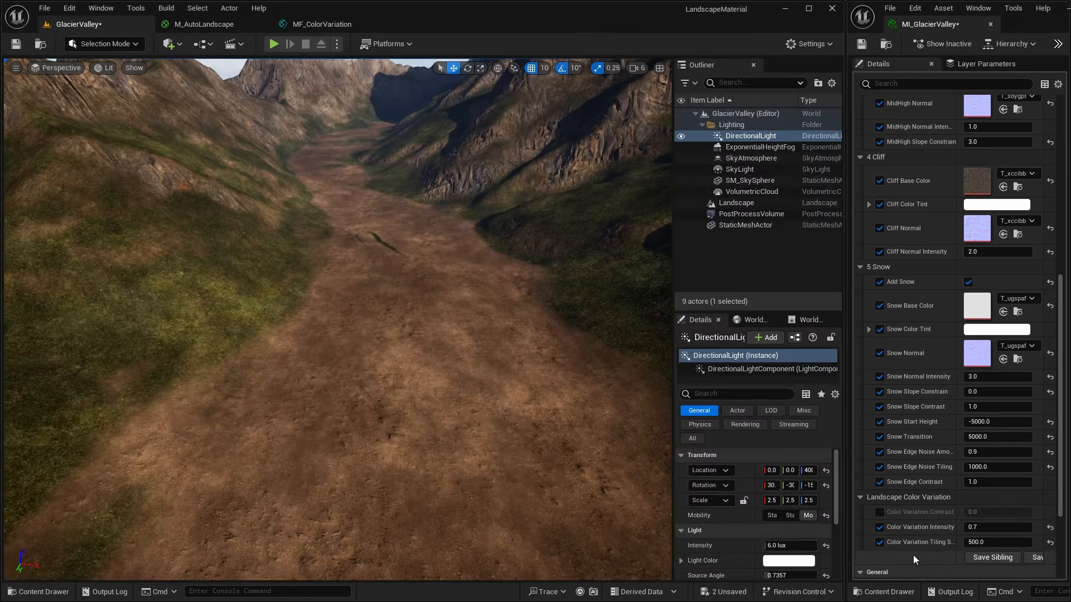
click(880, 512)
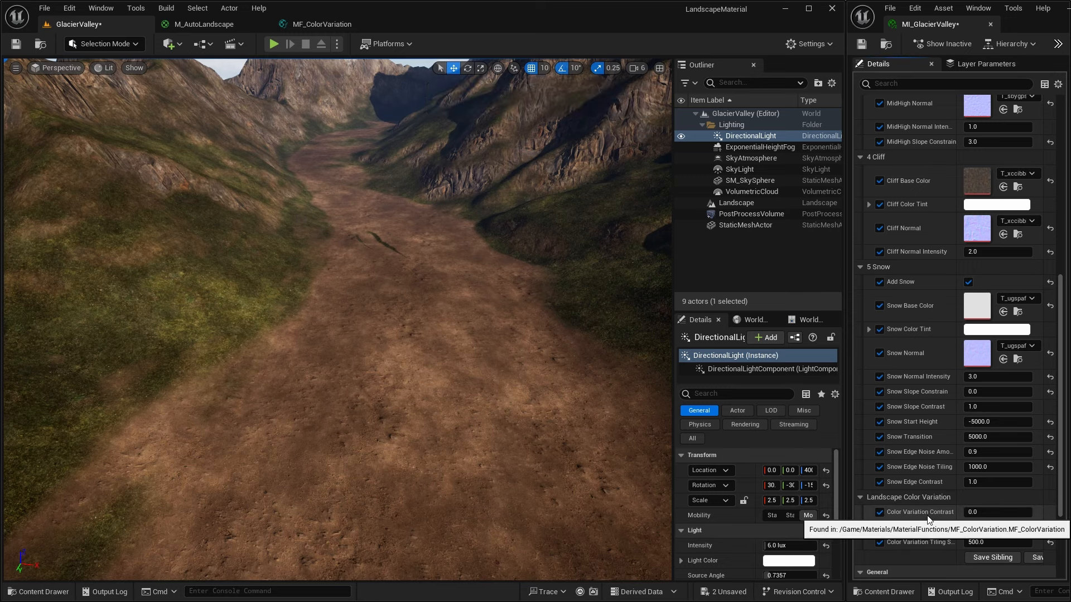
click(979, 509)
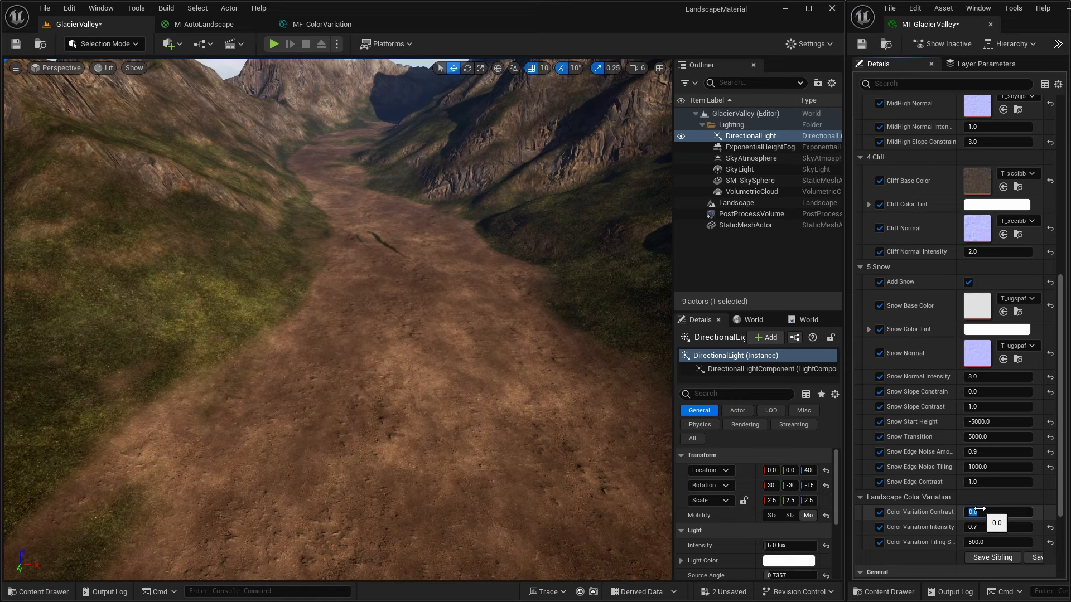
text(1)
key(Return)
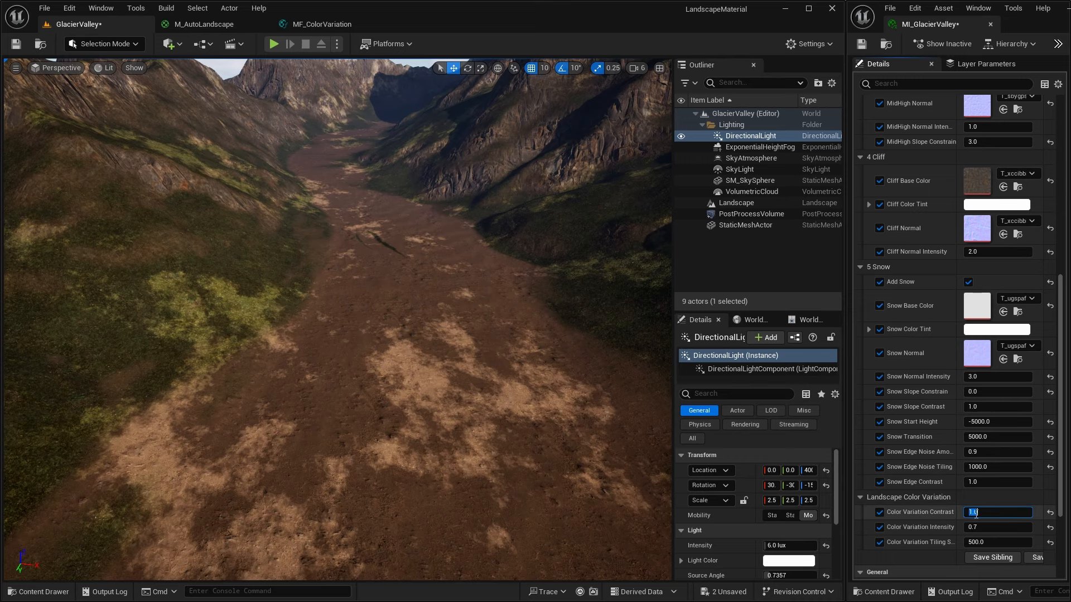
- Try a Color Variation Intensity of 0.5 and check the result from closer to the valley floor
click(999, 524)
key(Return)
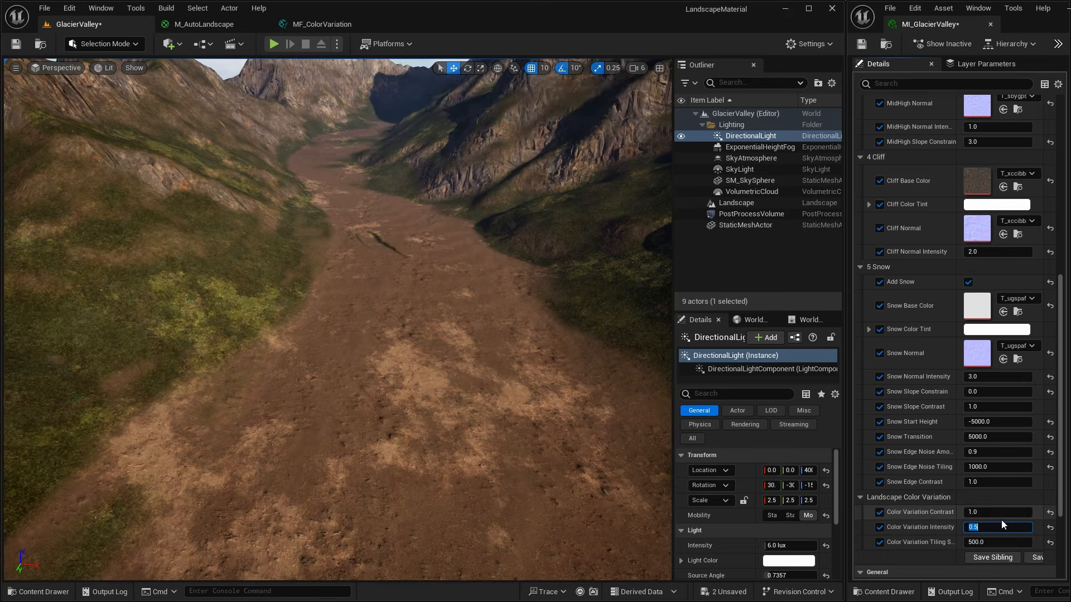
key(w)
right_drag(438, 380, 438, 430)
scroll(438, 380, up, 1)
key(w)
mouse_move(397, 387)
right_down()
mouse_move(400, 326)
mouse_move(398, 386)
right_up()
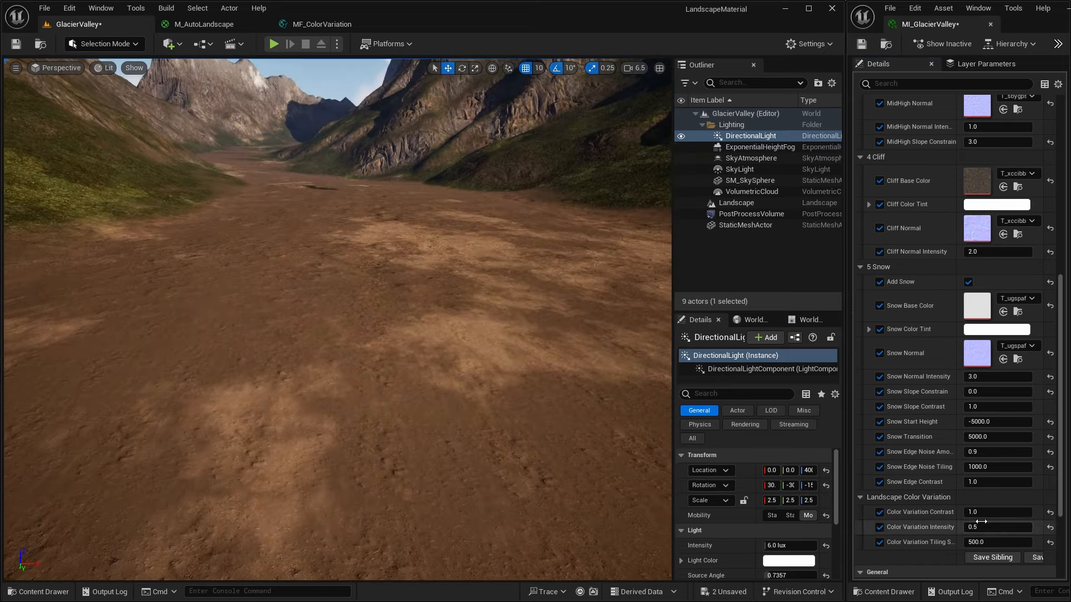
- Set Color Variation Contrast to 0 and Color Variation Intensity to 0.7 in MI_GlacierValley
click(997, 510)
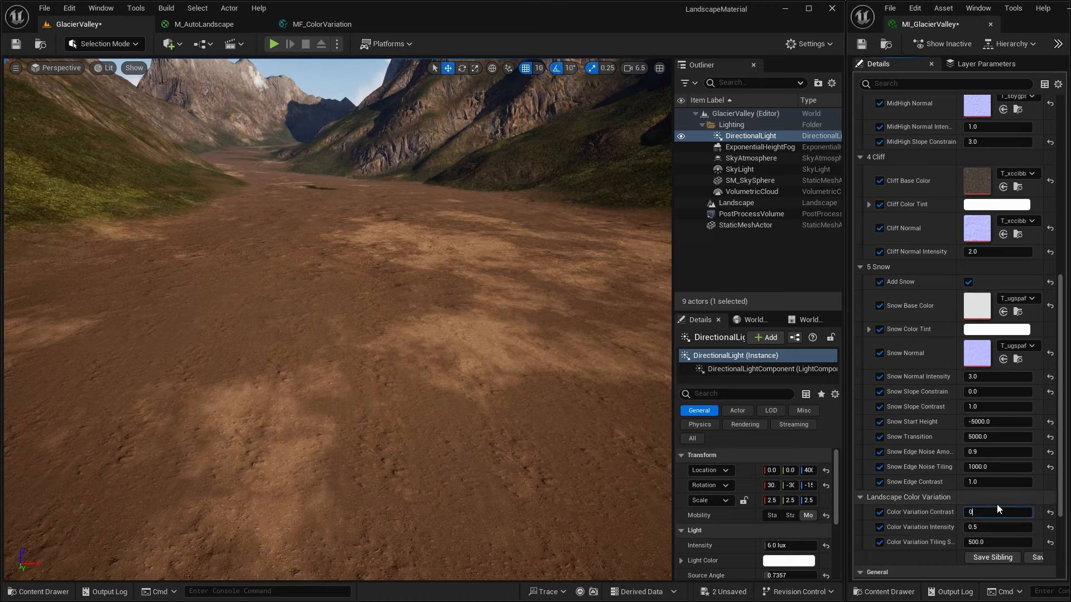
click(987, 528)
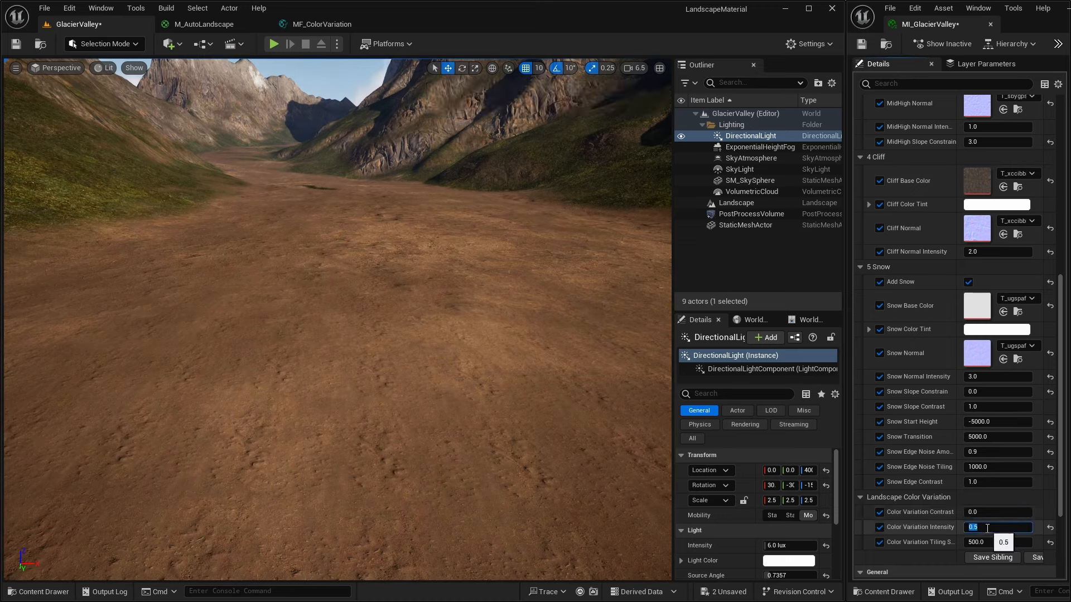
key(Return)
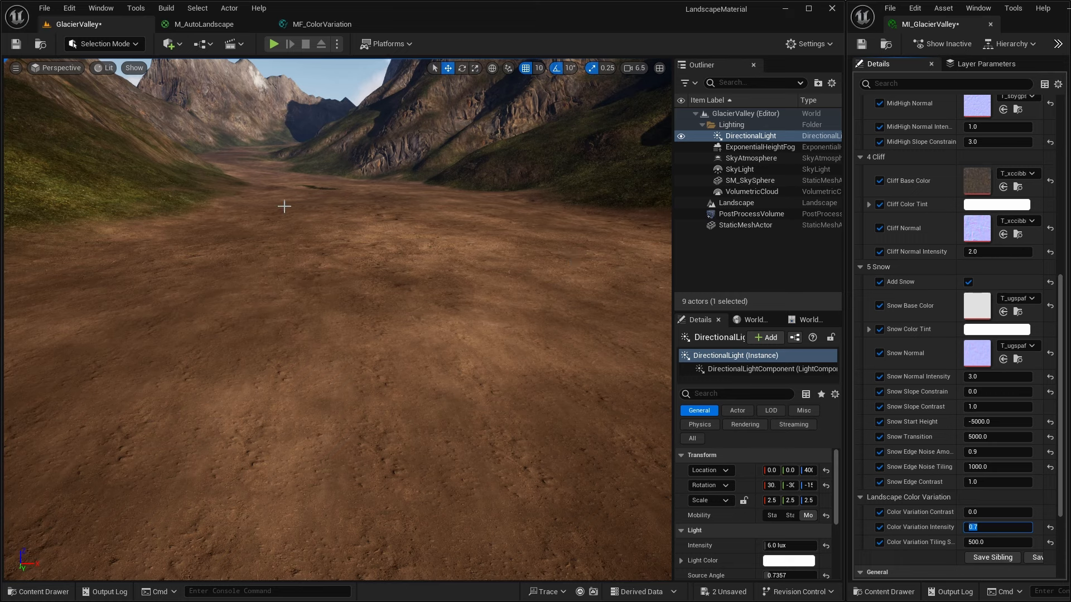
- In M_AutoLandscape, move the Final Output comment group farther from MF_ColorVariation to make room between them
click(222, 27)
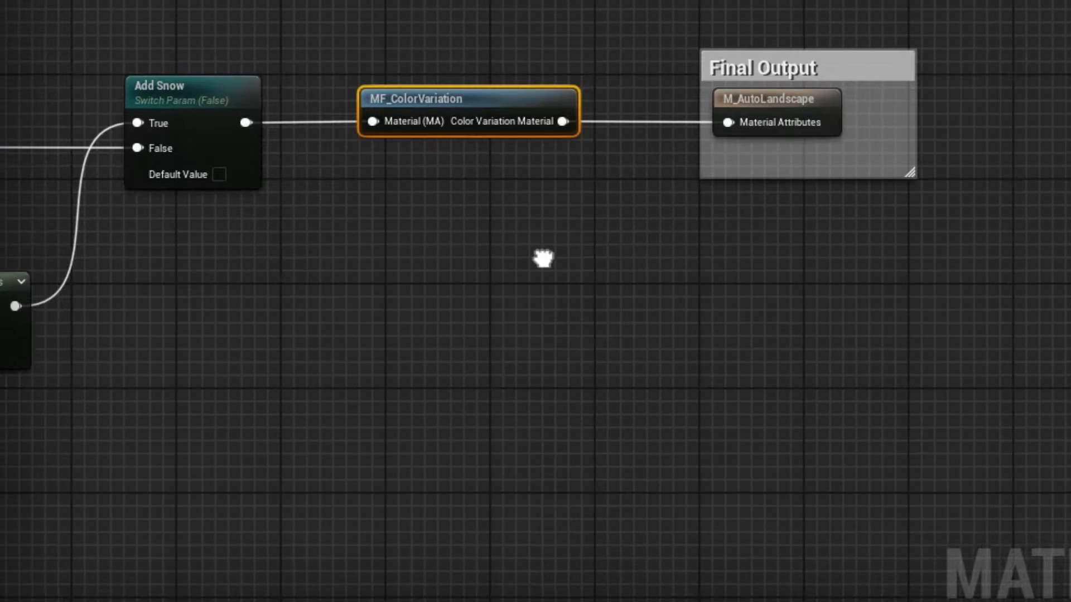
right_drag(542, 258, 517, 260)
drag(826, 65, 976, 65)
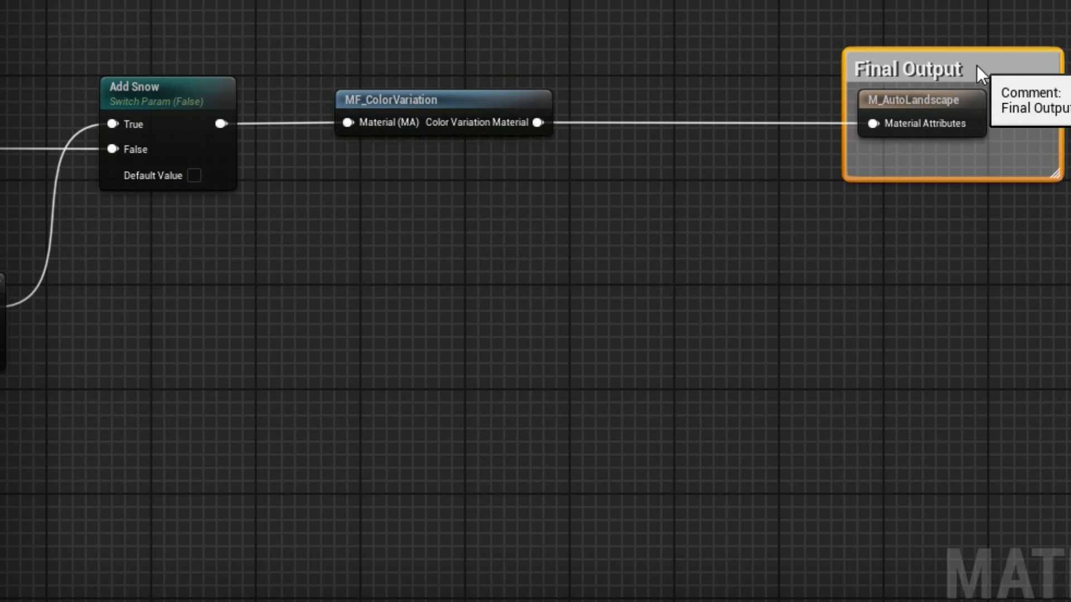
- Add a StaticSwitchParameter named Add Color Variation between MF_ColorVariation and the Final Output group
right_click(673, 206)
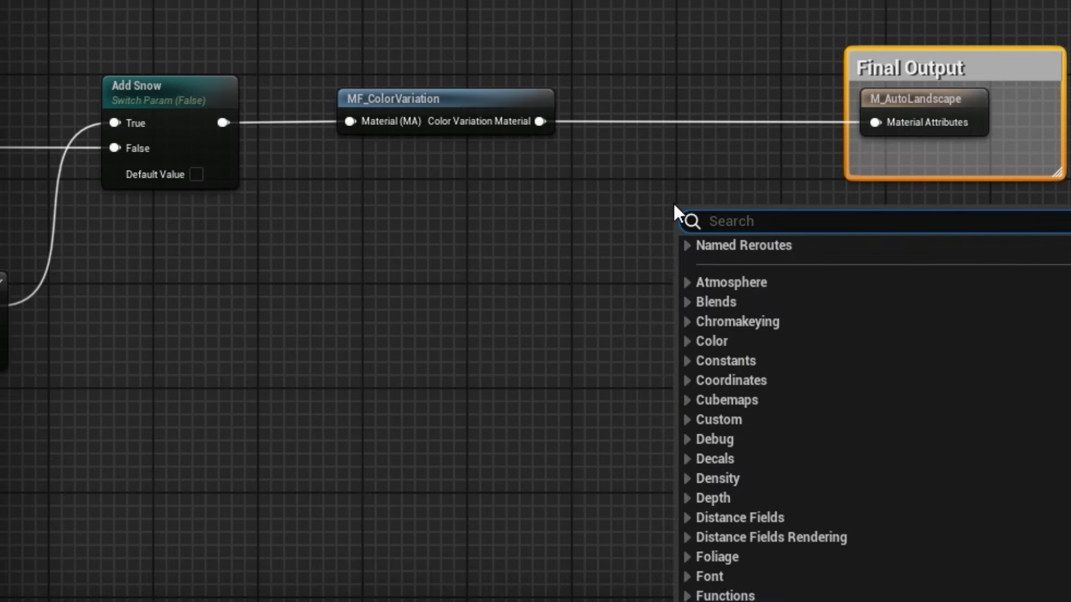
text(static sq)
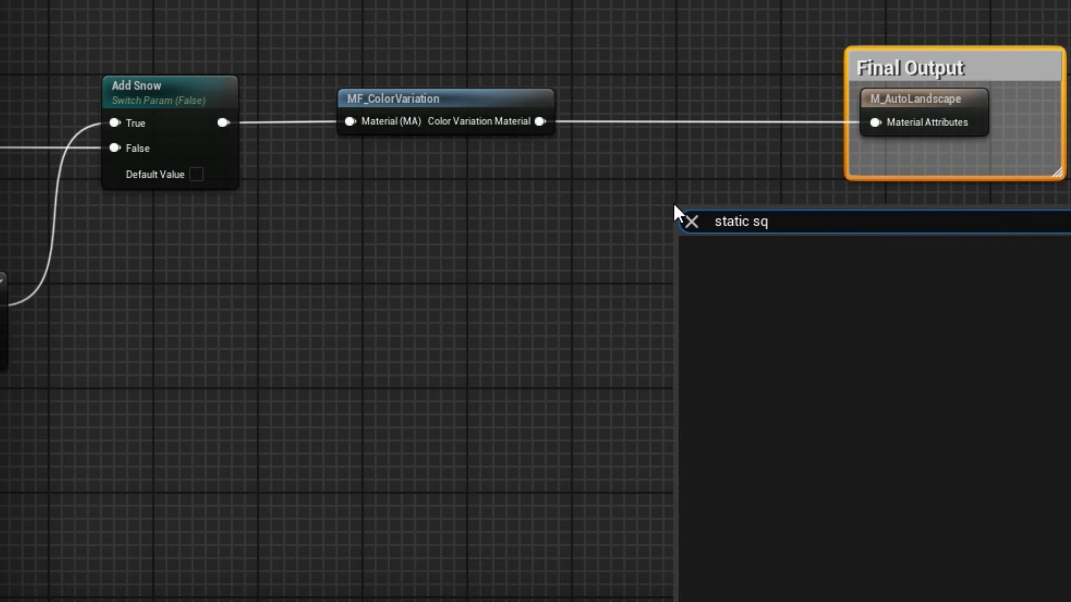
key(BackSpace)
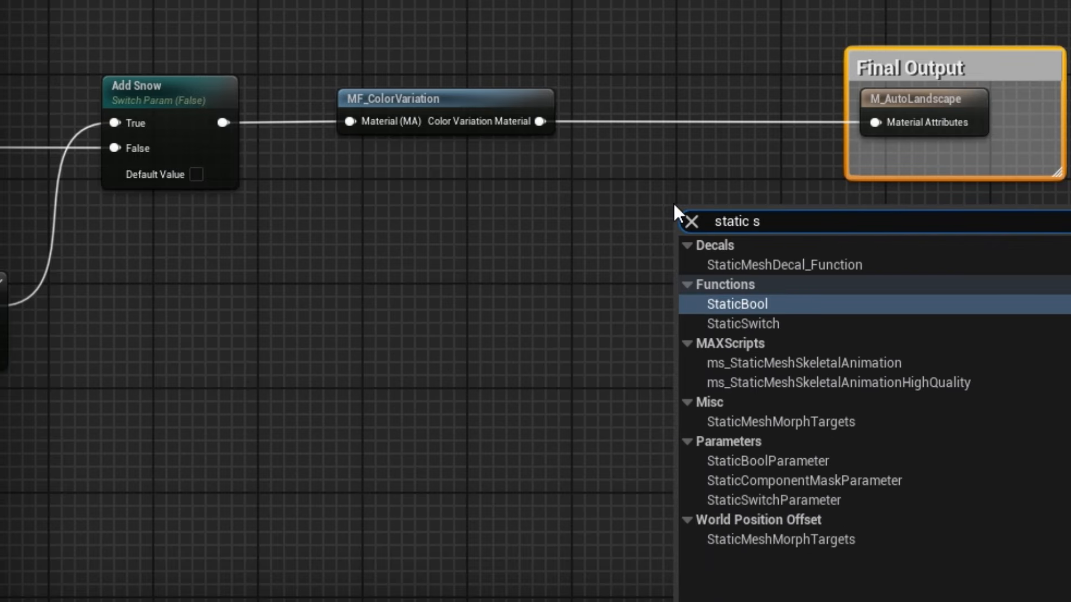
text(wi)
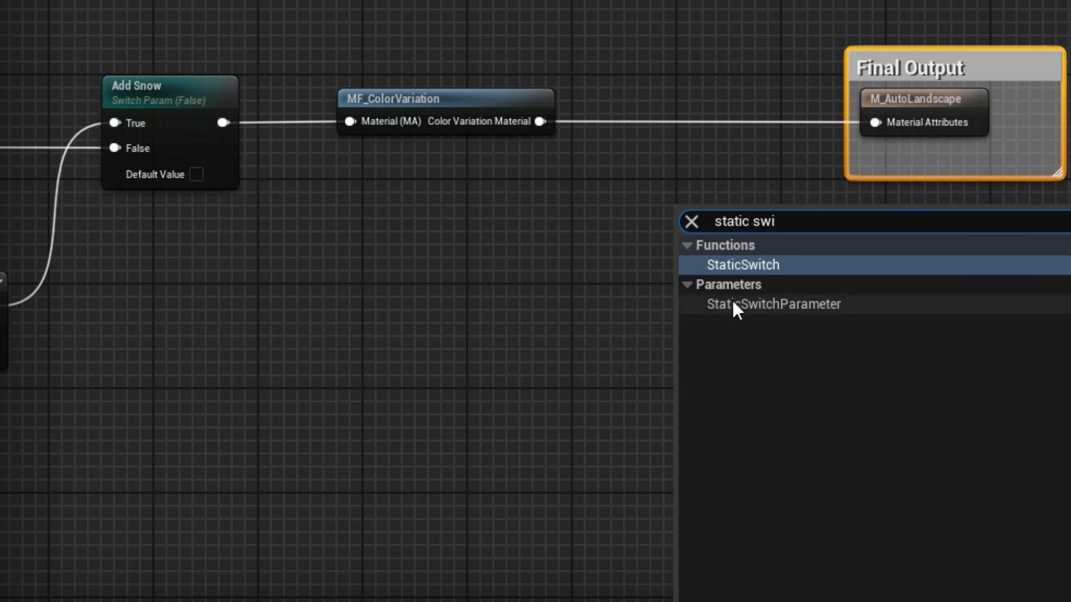
click(771, 305)
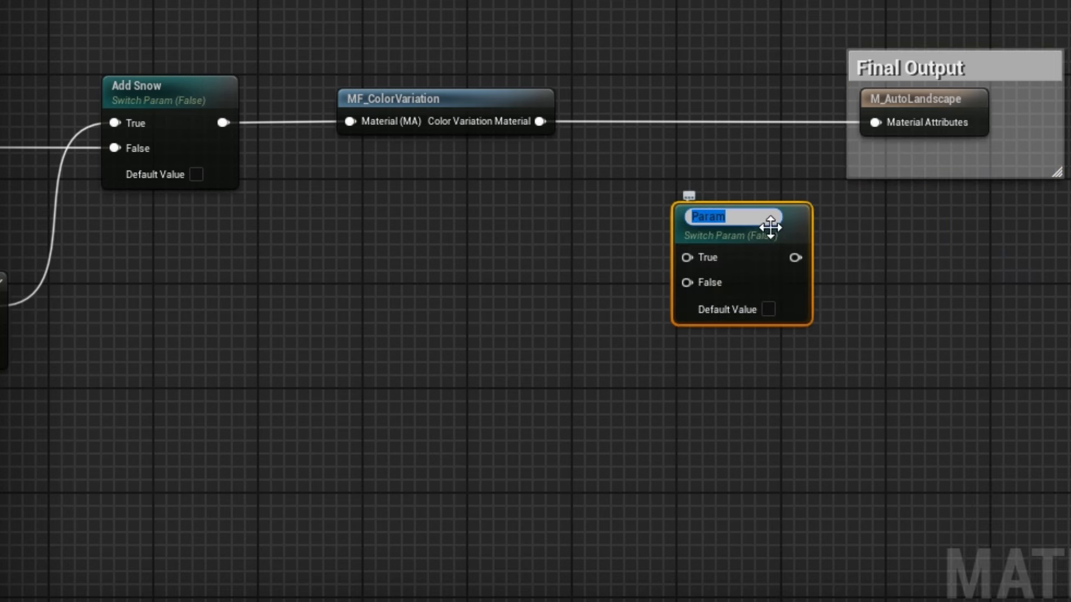
text(Add Color Variation)
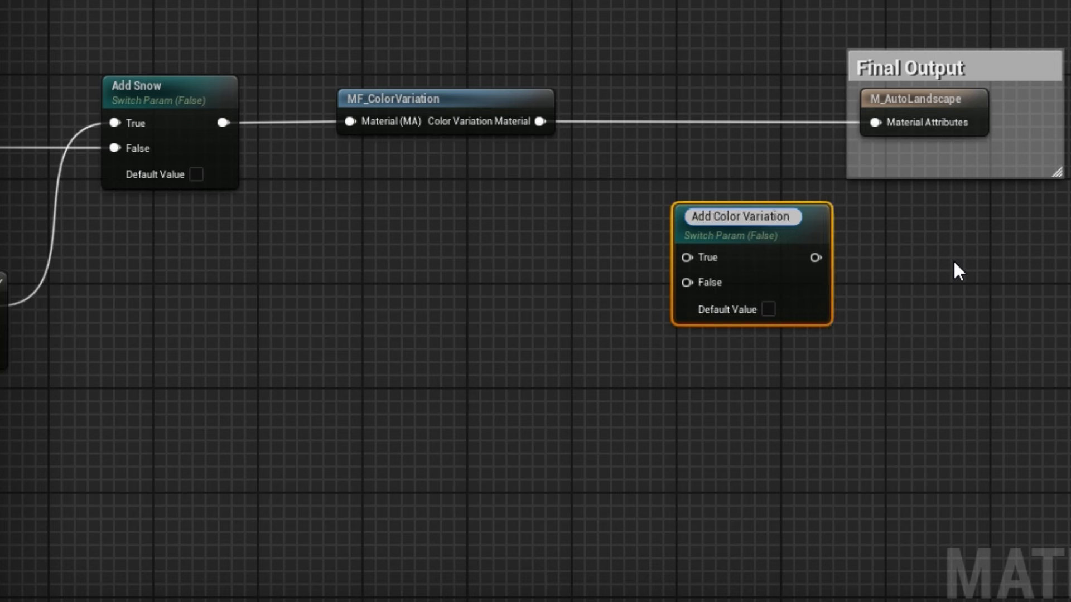
key(Return)
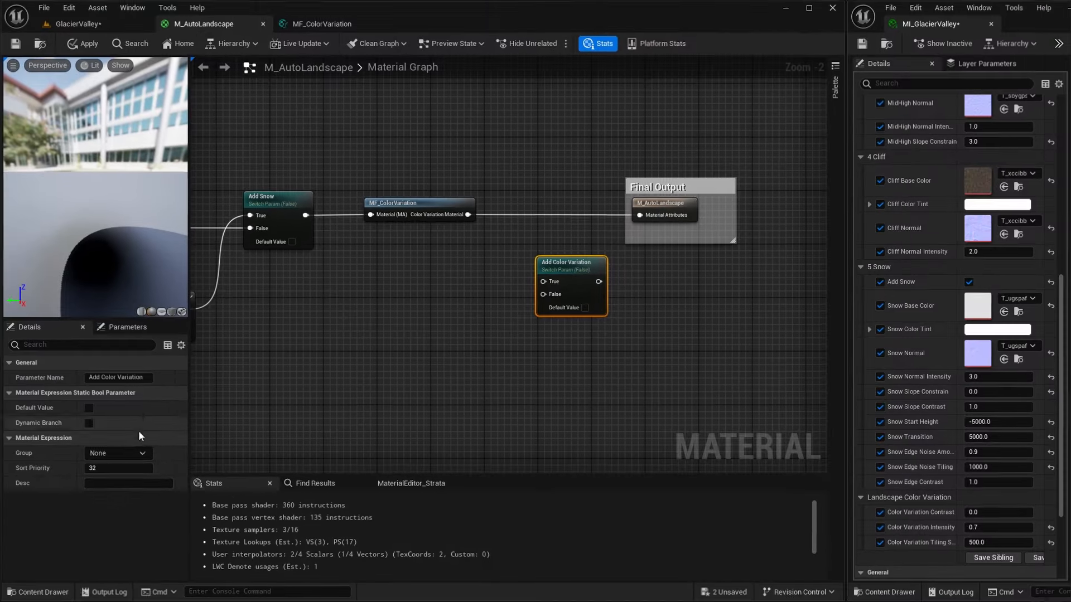
- Assign the Add Color Variation switch to the parameter group Landscape Color Variation
click(118, 453)
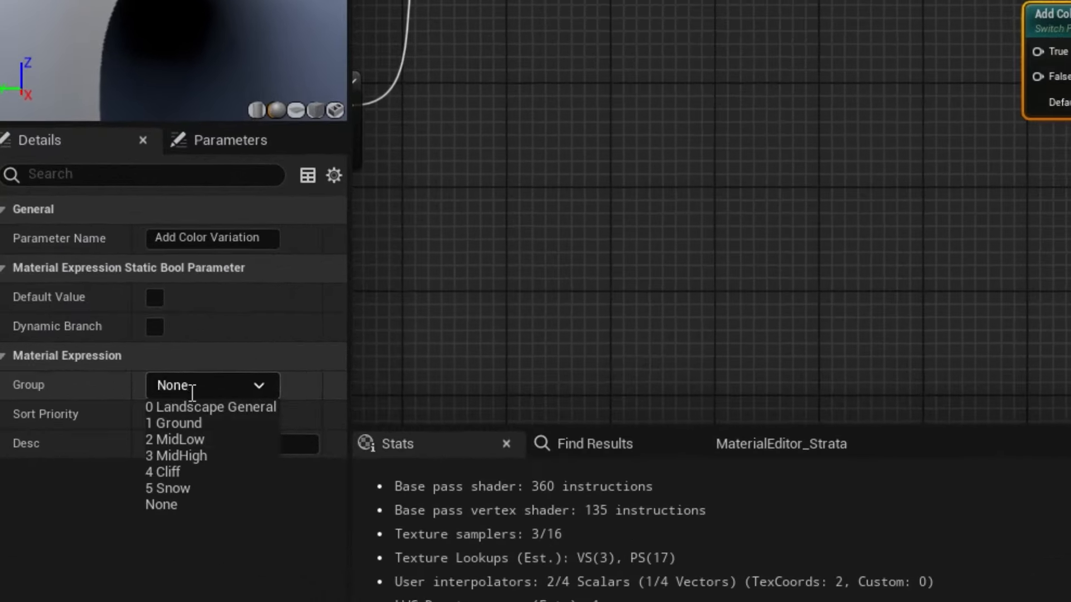
click(203, 384)
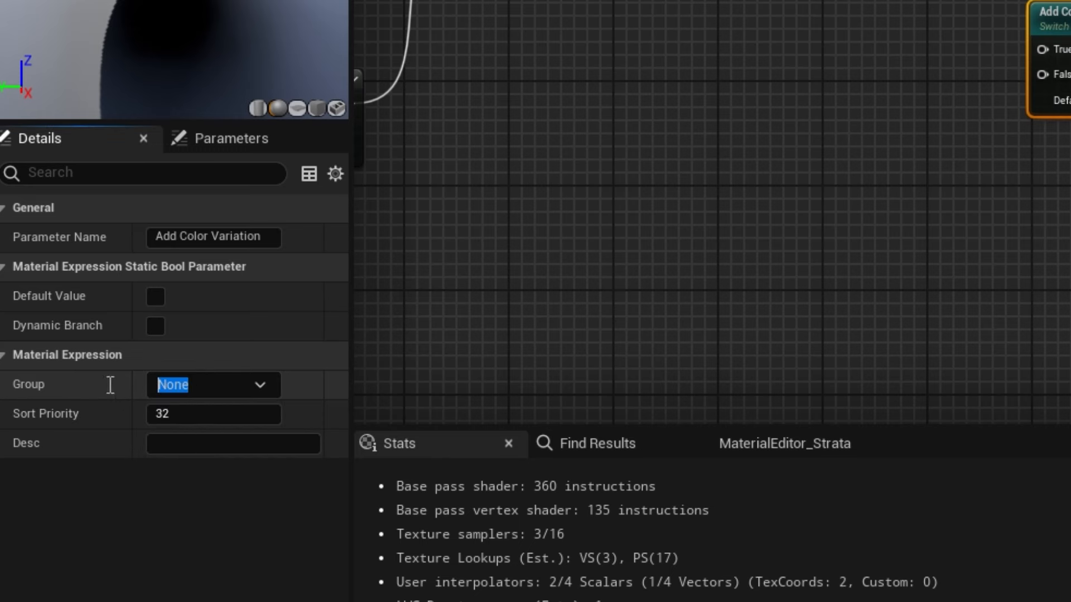
text(Landscape Color Var)
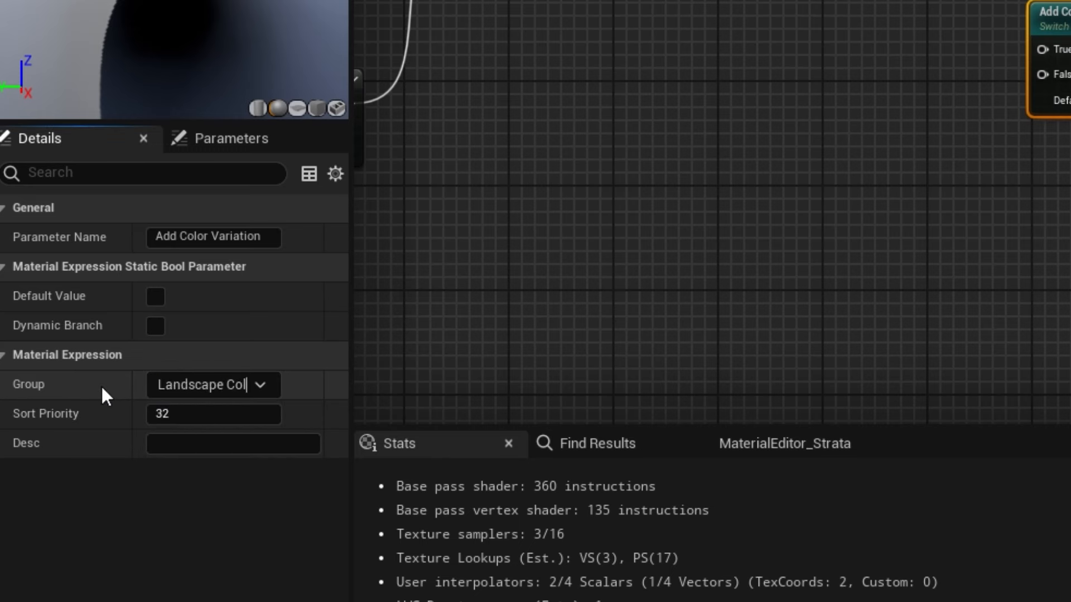
text(iation)
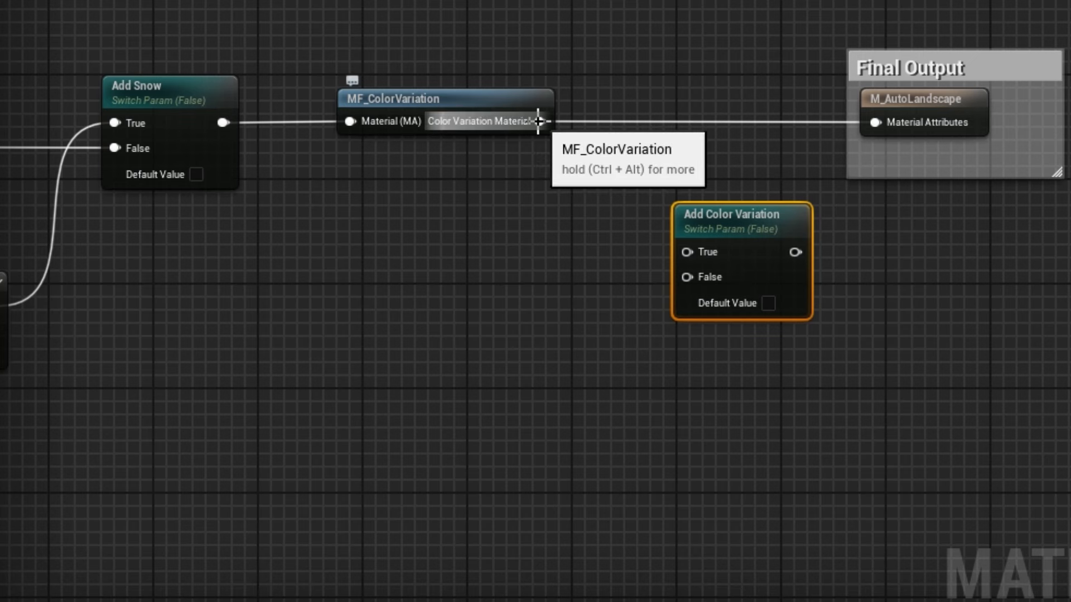
- Route MF_ColorVariation's output through the switch's True input into M_AutoLandscape's Material Attributes, and align the switch with these nodes
drag(538, 121, 687, 250)
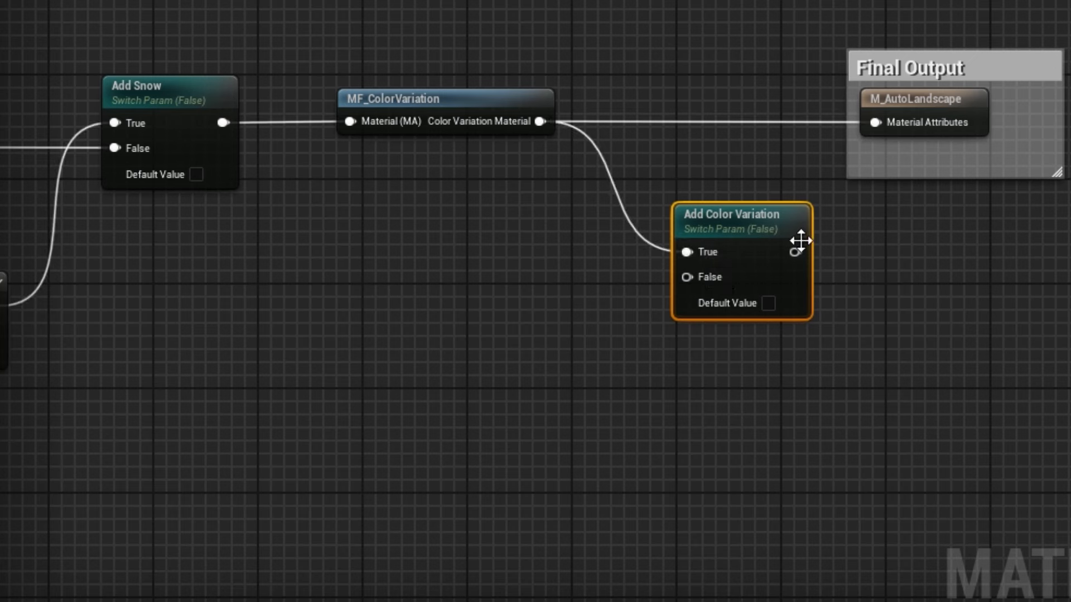
drag(795, 251, 876, 122)
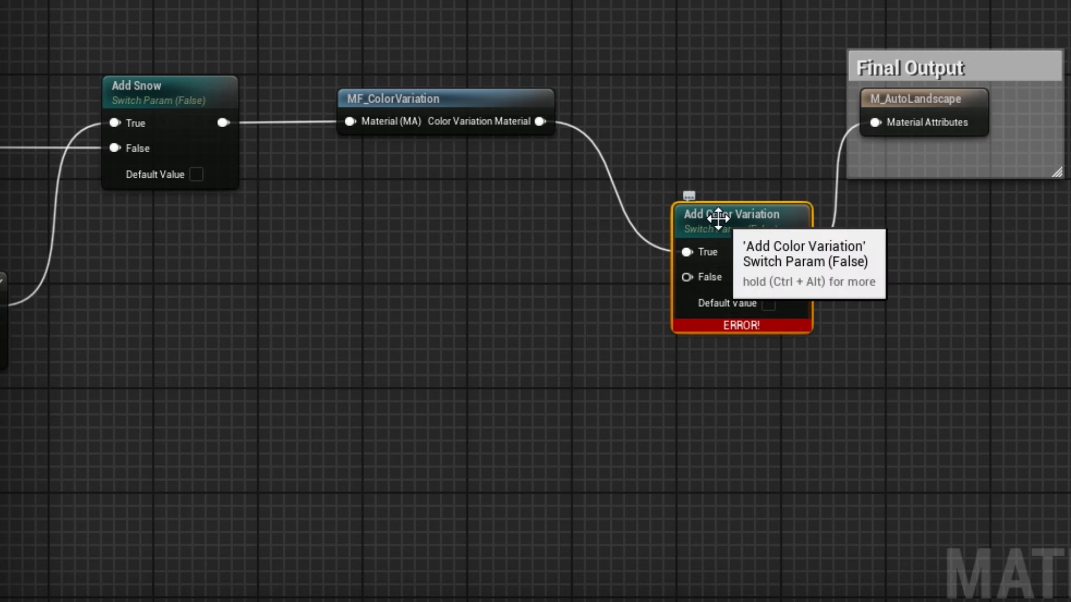
drag(718, 219, 694, 92)
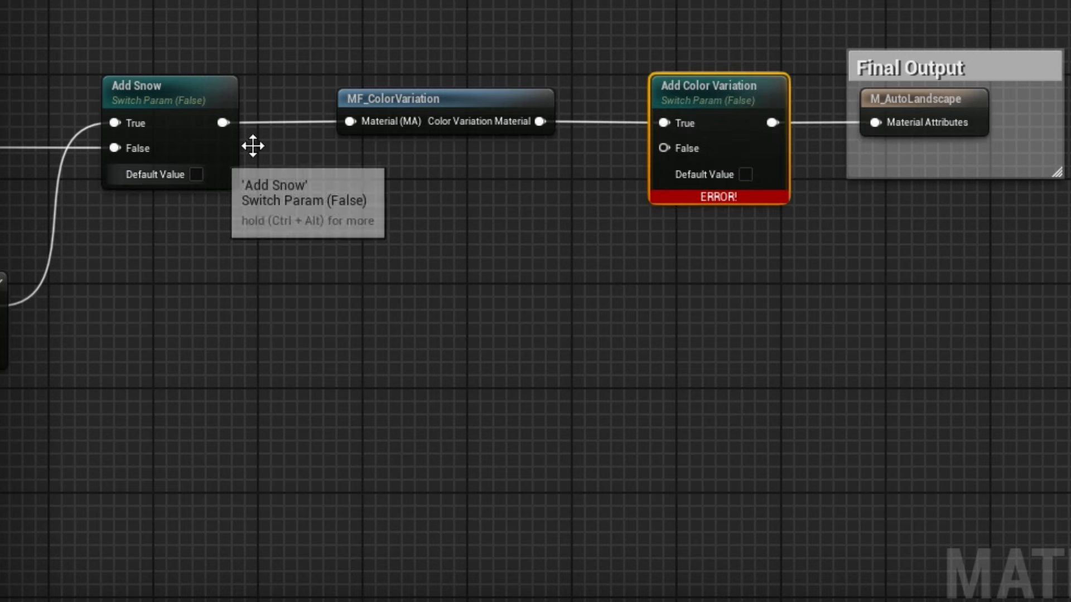
- Connect Add Snow's output to the Add Color Variation switch's False input, with a reroute node just before MF_ColorVariation
drag(223, 122, 666, 150)
double_click(557, 145)
drag(557, 145, 338, 150)
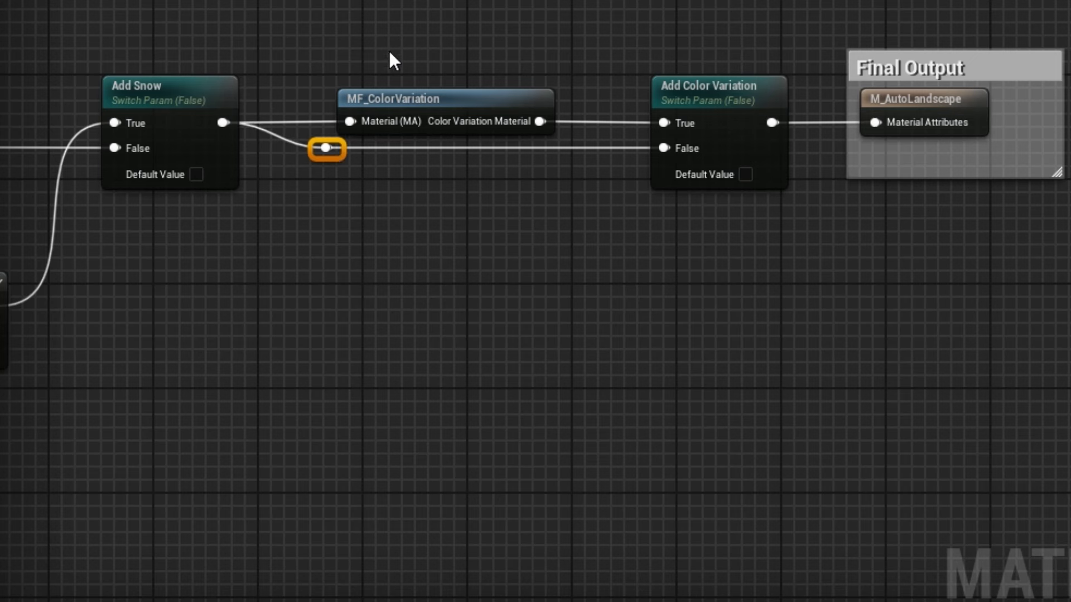
- Enclose MF_ColorVariation, the reroute node and the Add Color Variation switch in a comment titled Color Variation
drag(313, 2, 806, 262)
text(c)
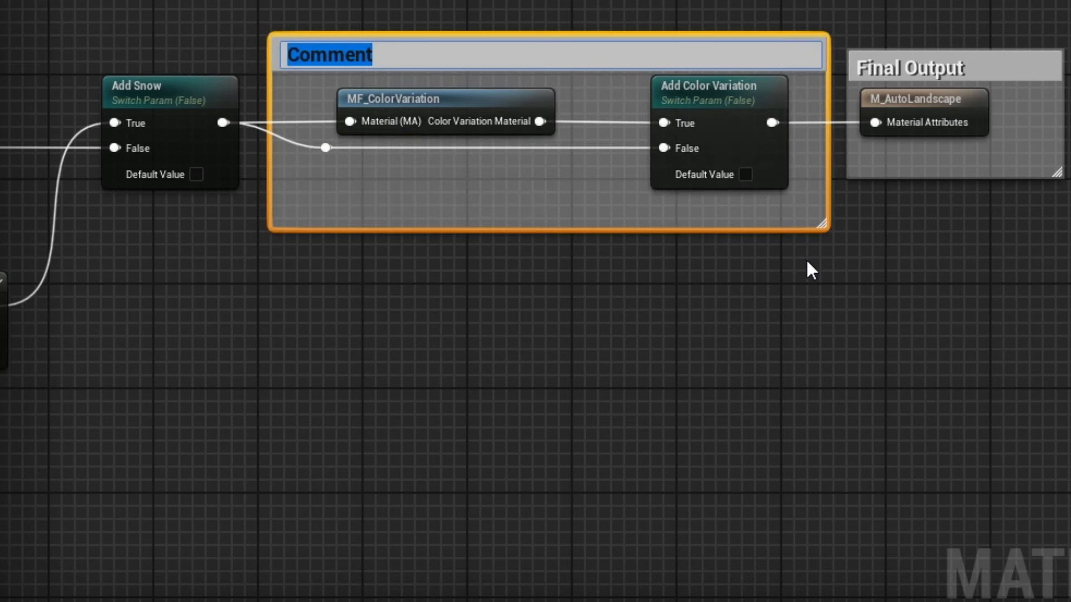
text(Color Variation)
key(Return)
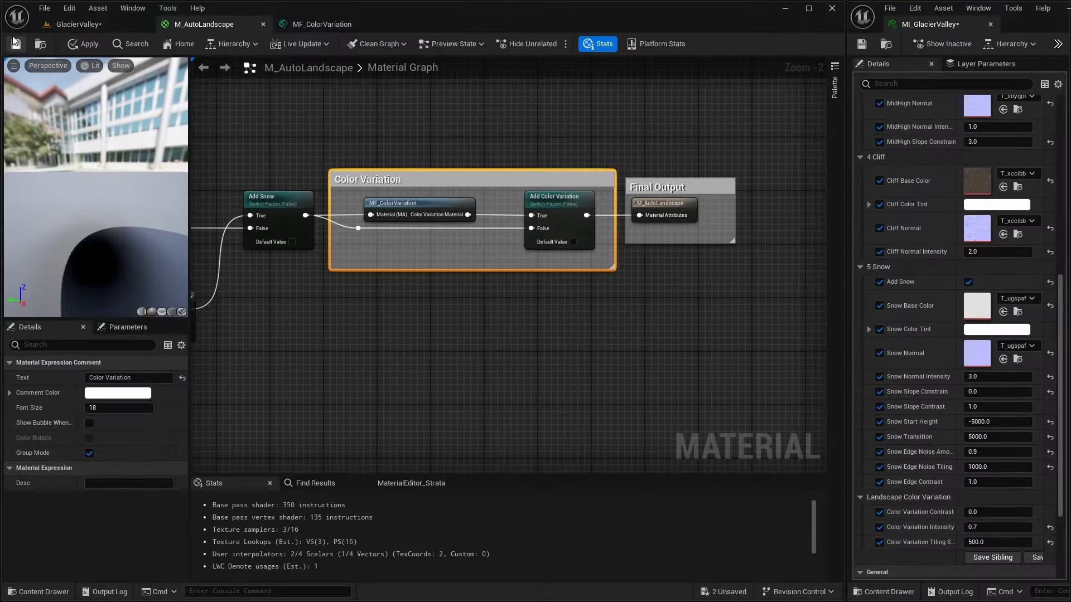
- Apply the M_AutoLandscape changes, then override and turn on Add Color Variation in MI_GlacierValley and check the valley
click(84, 44)
click(99, 27)
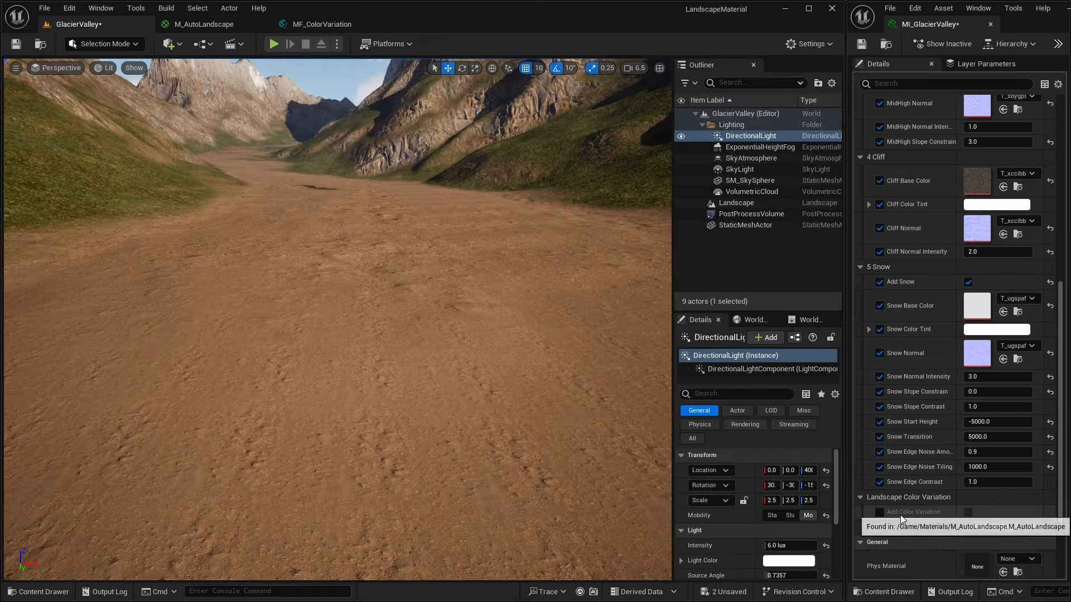
click(879, 512)
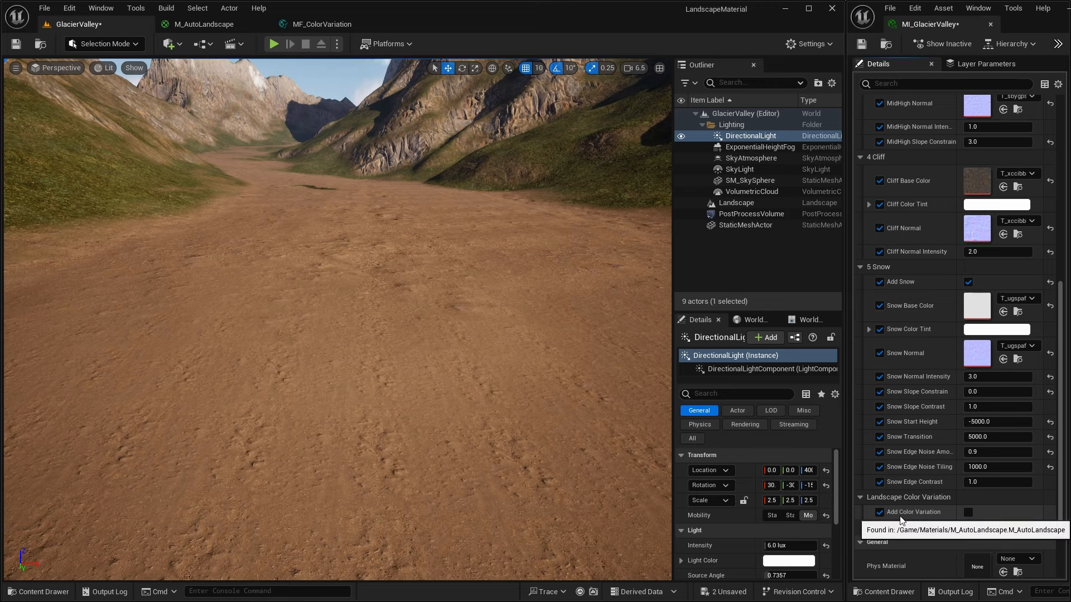
click(969, 512)
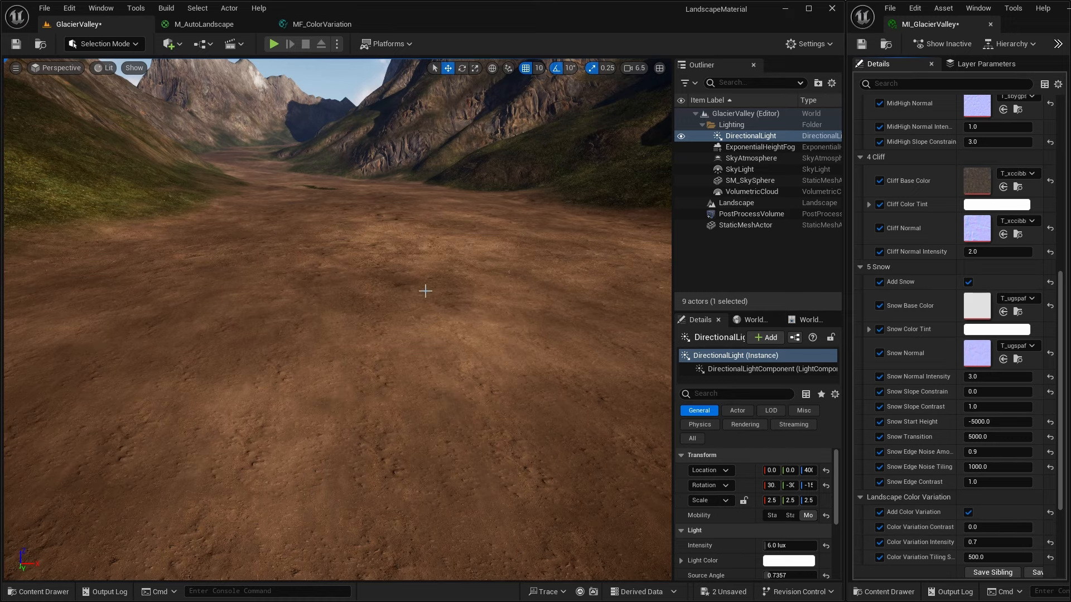
key(e)
right_drag(337, 319, 318, 357)
key(w)
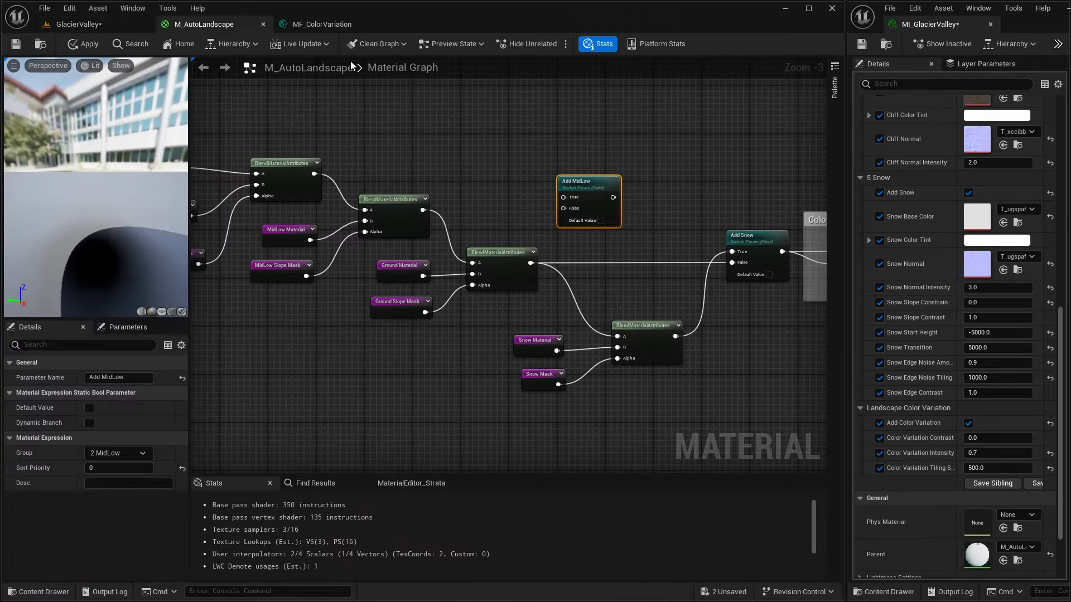
- In MF_ColorVariation, set the Sort Priority of the Color Variation Intensity parameter to 1
click(322, 26)
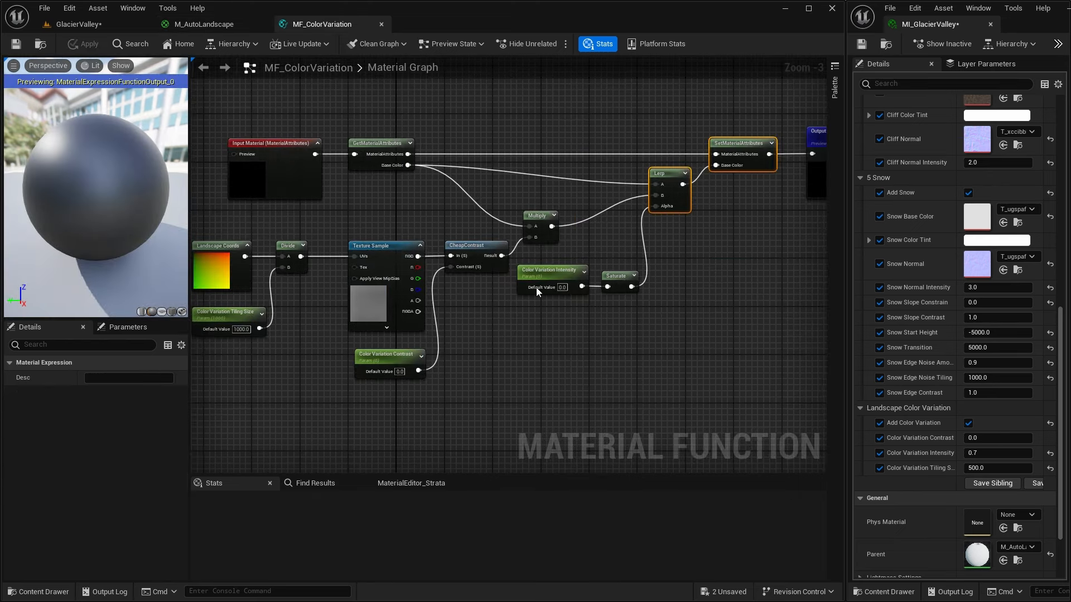
click(550, 281)
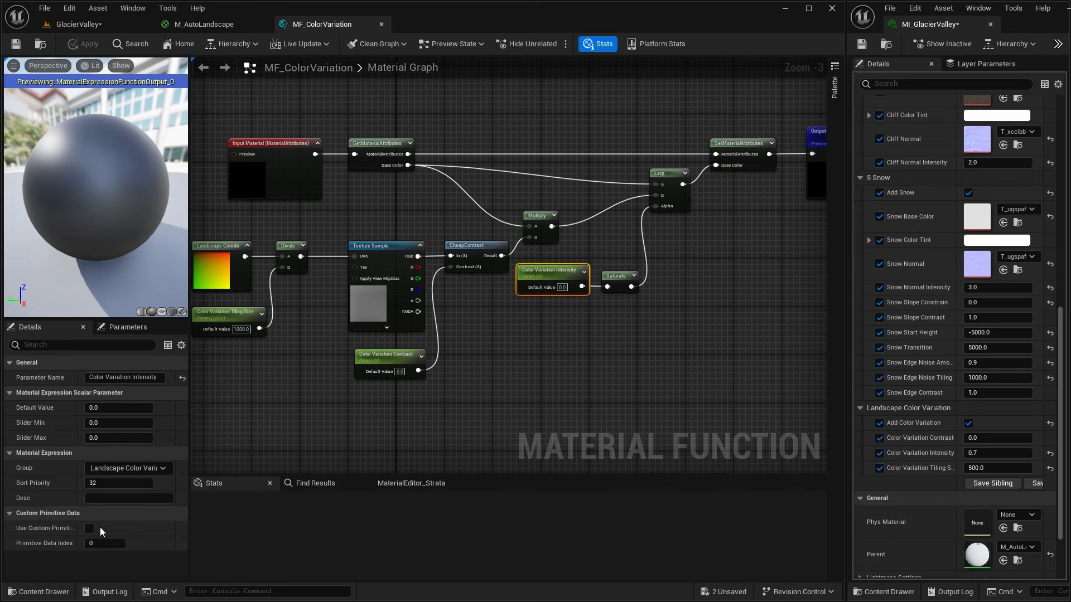
click(98, 483)
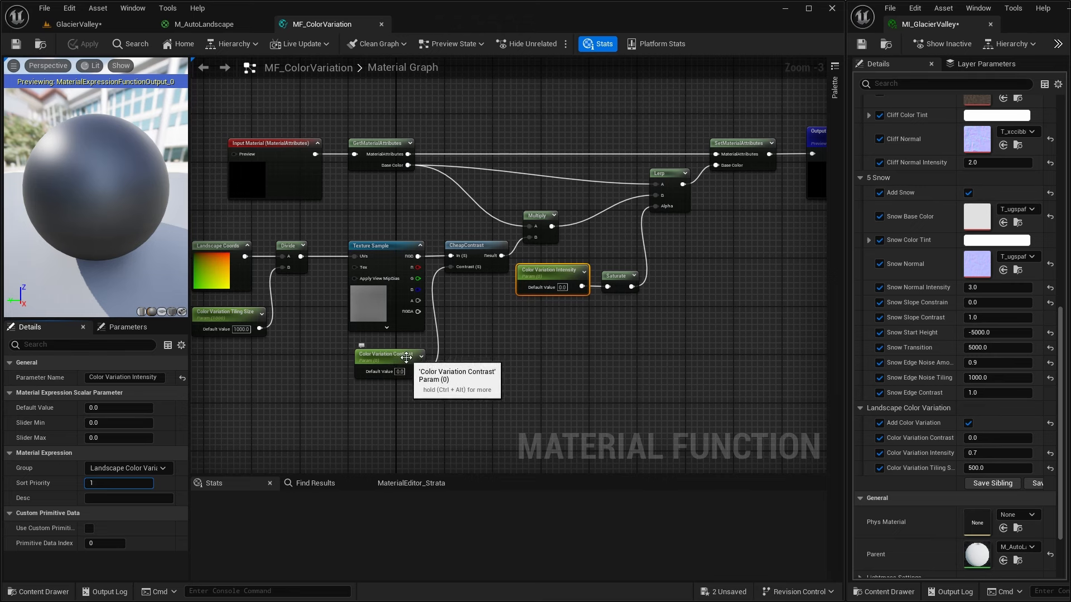
- Set the Sort Priority of Color Variation Contrast, set that of Color Variation Tiling Size to 3, and save MF_ColorVariation
click(406, 357)
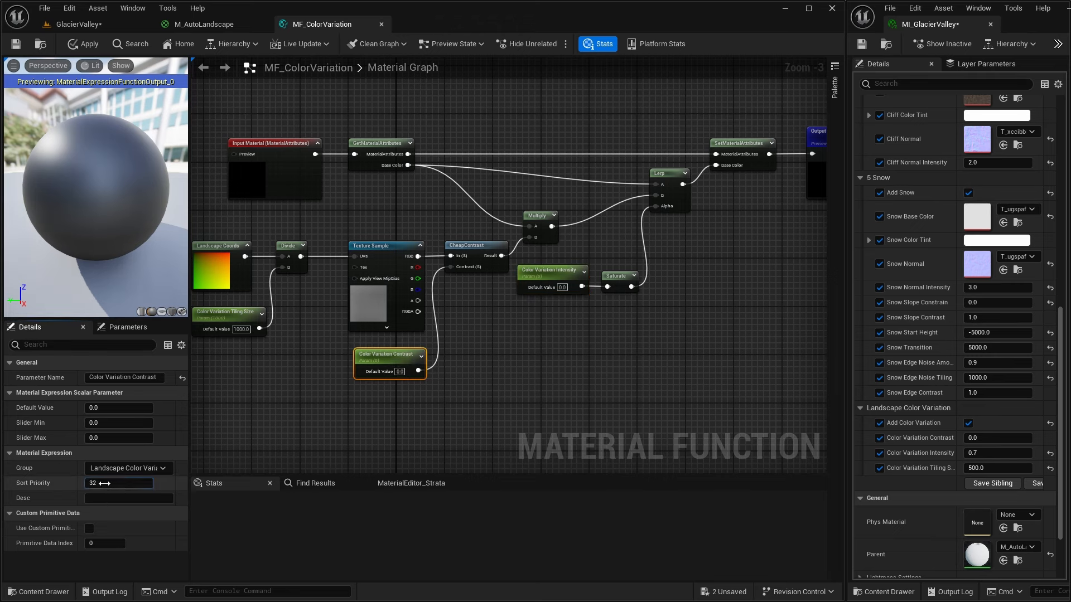
click(226, 315)
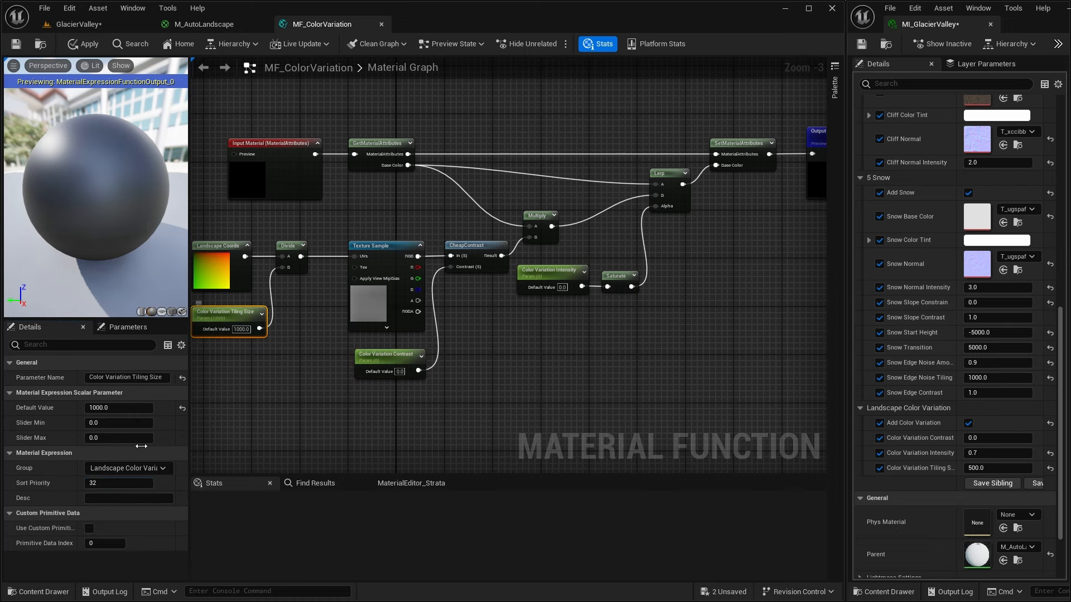
click(119, 483)
text(3)
click(16, 44)
- In M_AutoLandscape, move the whole blend chain with the Color Variation and Final Output comments further away from the layer comments
click(204, 24)
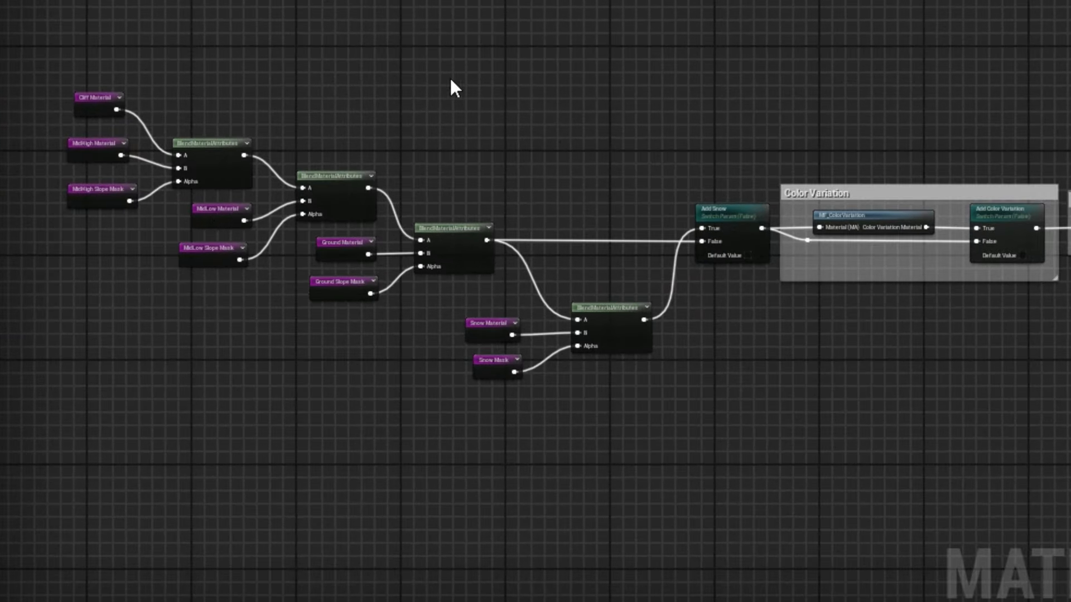
right_drag(354, 116, 403, 45)
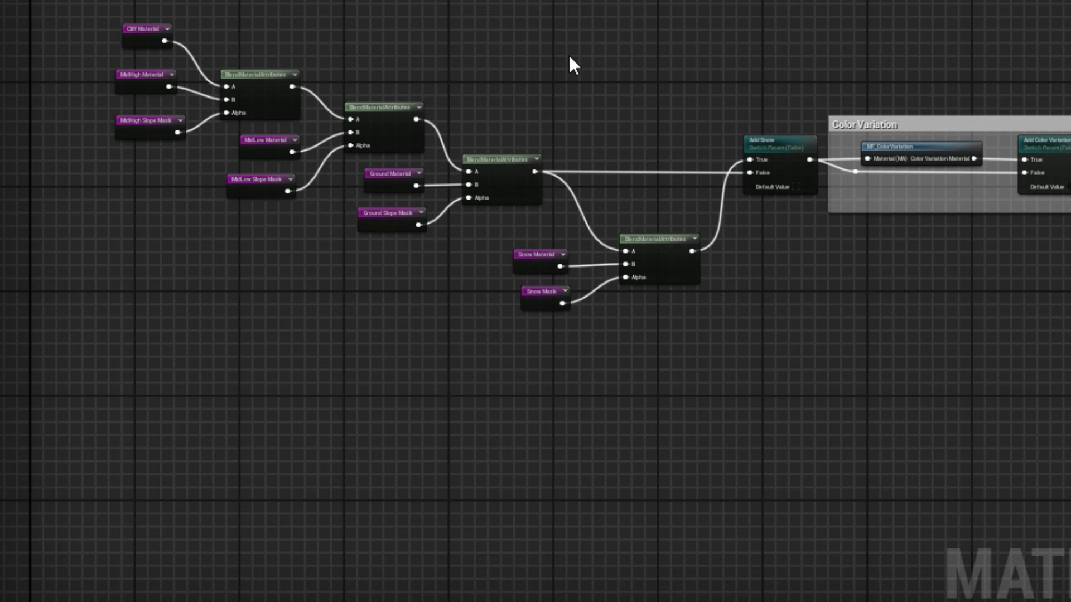
scroll(568, 53, down, 2)
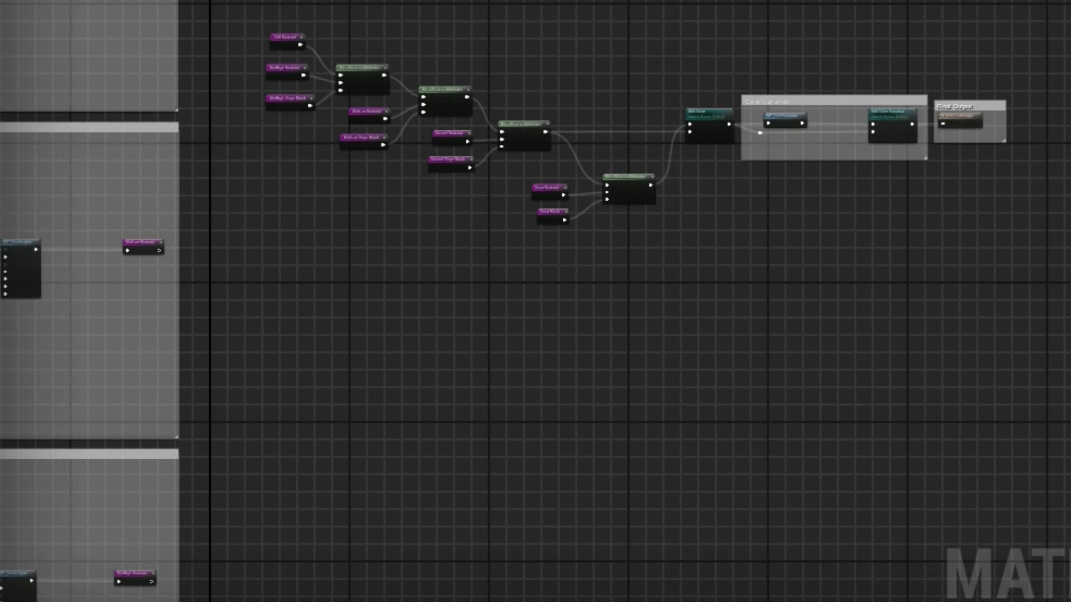
drag(222, 2, 1070, 323)
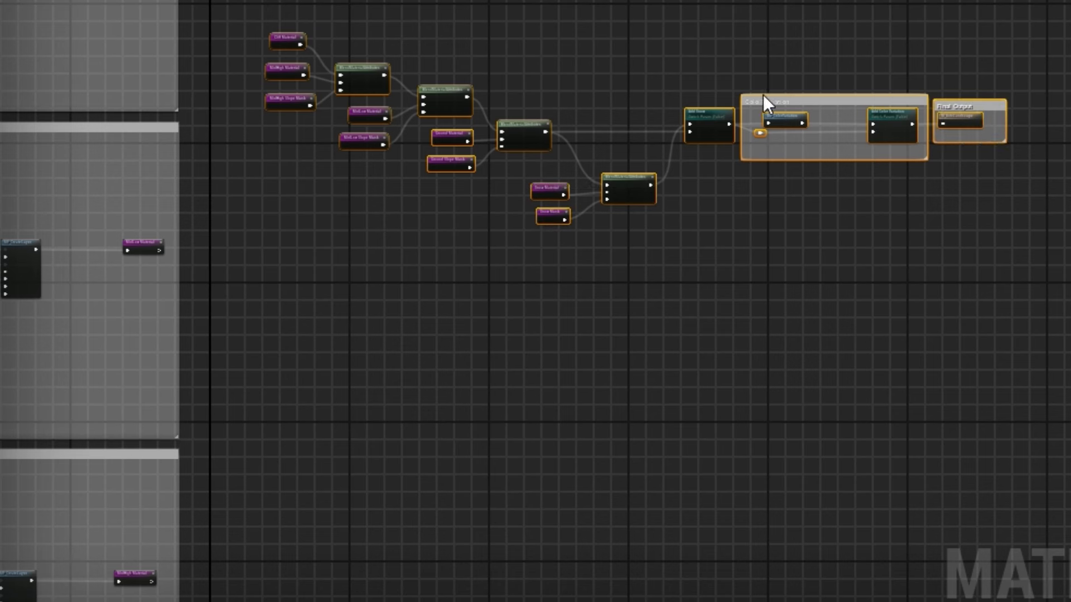
drag(751, 99, 1030, 109)
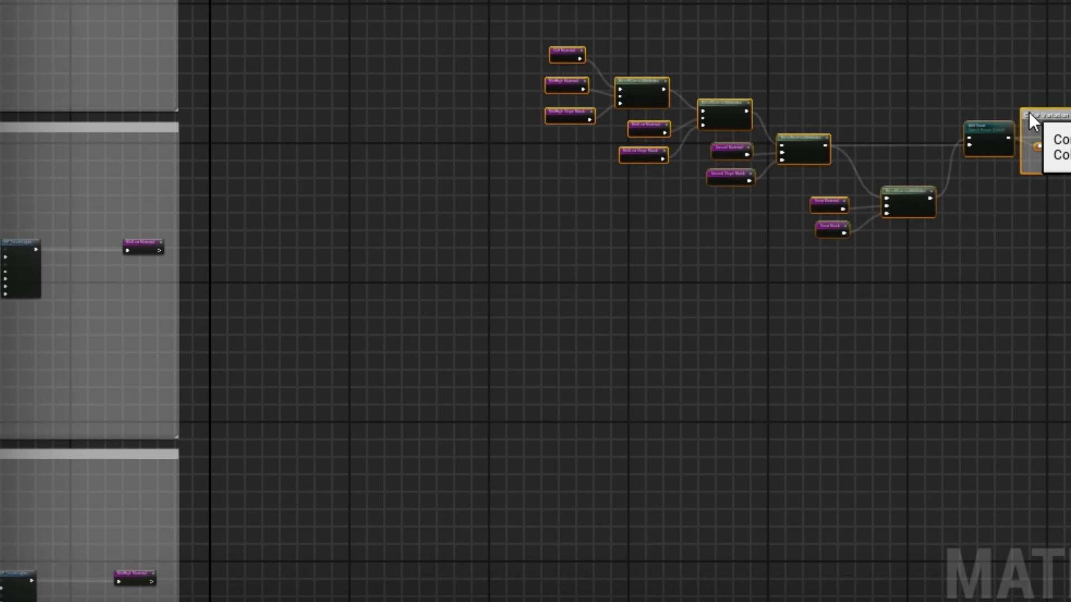
- Move the Cliff and MidHigh reroute nodes with their BlendMaterialAttributes node away from the MidLow blend to make room for a switch
right_drag(682, 302, 587, 358)
scroll(578, 319, up, 2)
right_drag(573, 265, 617, 453)
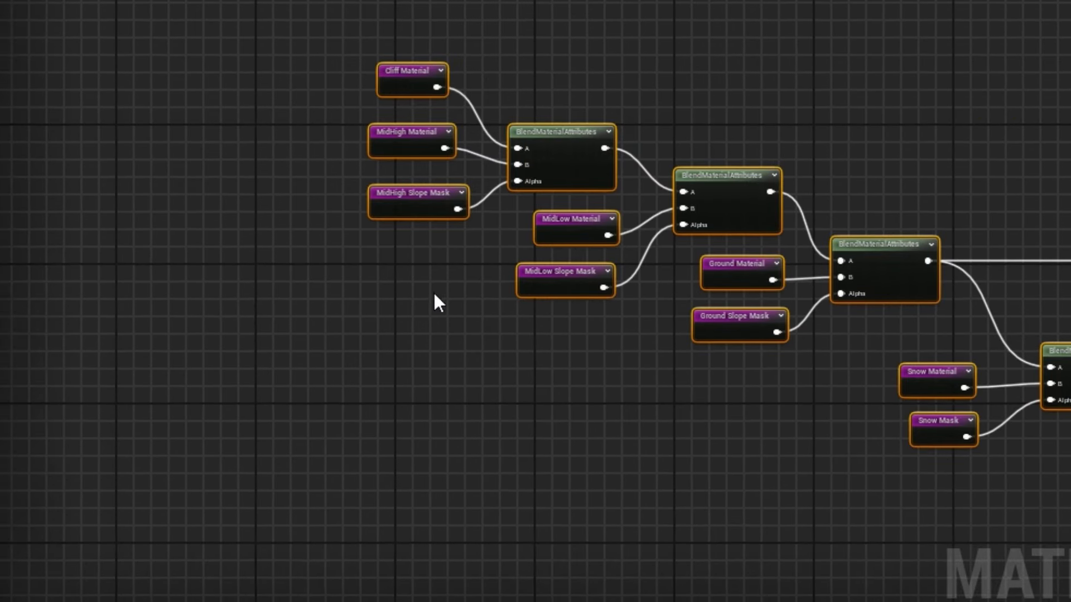
drag(391, 31, 580, 195)
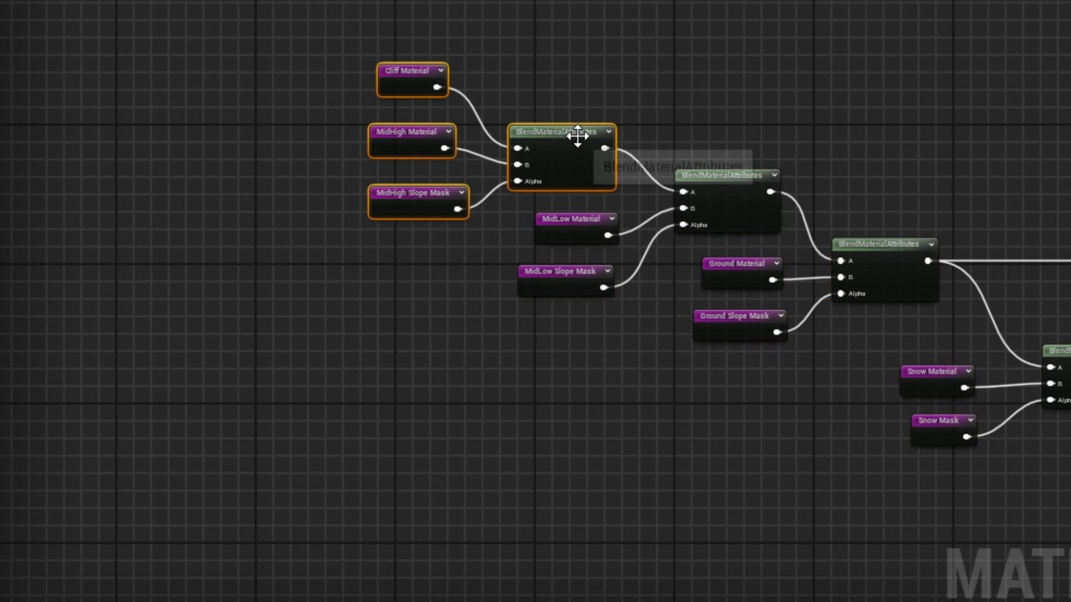
drag(570, 132, 409, 125)
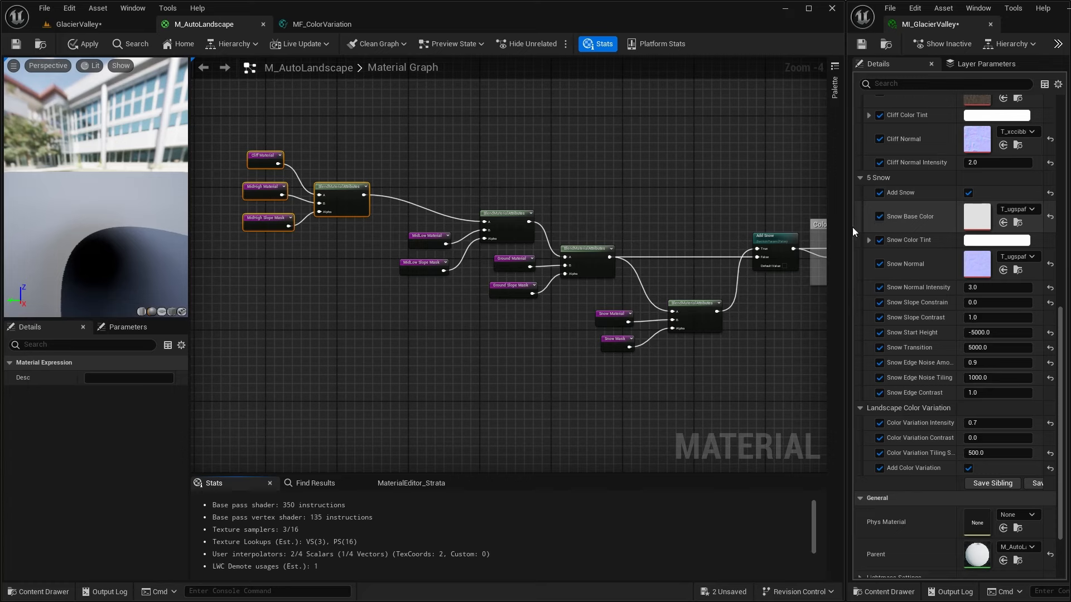
- Duplicate the Add Snow switch beside the Cliff and MidHigh blend, rename the copy Add Cliff and assign it to group 4 Cliff
click(768, 238)
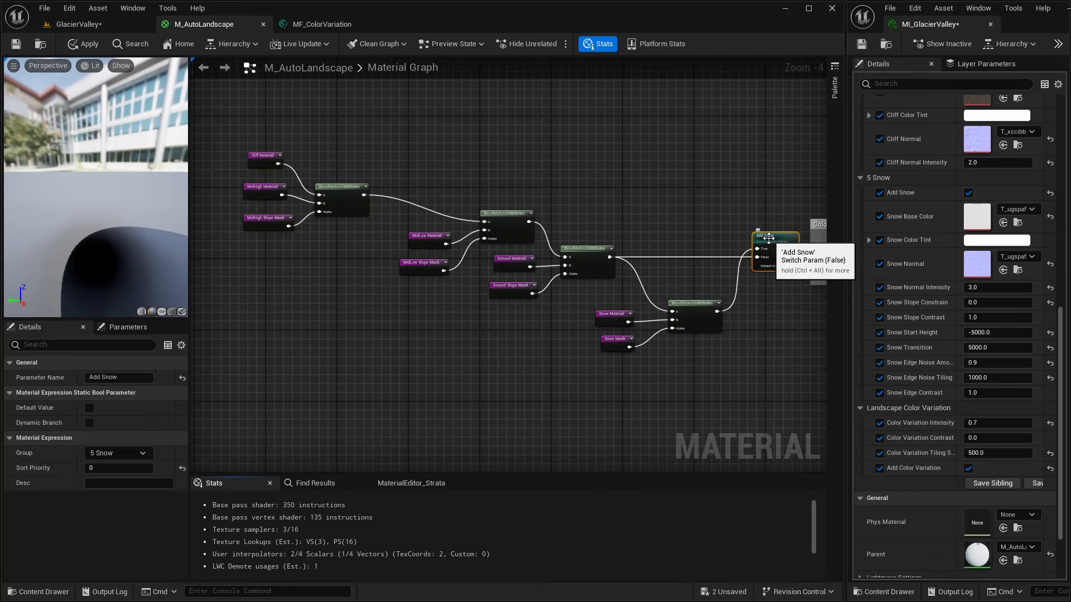
key(ctrl+v)
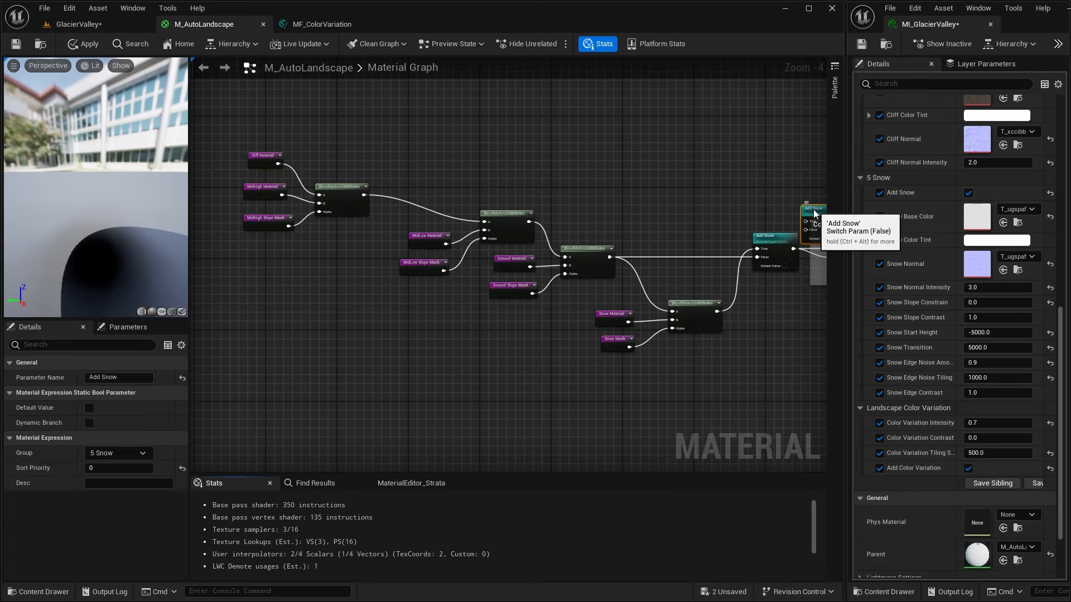
drag(814, 213, 419, 156)
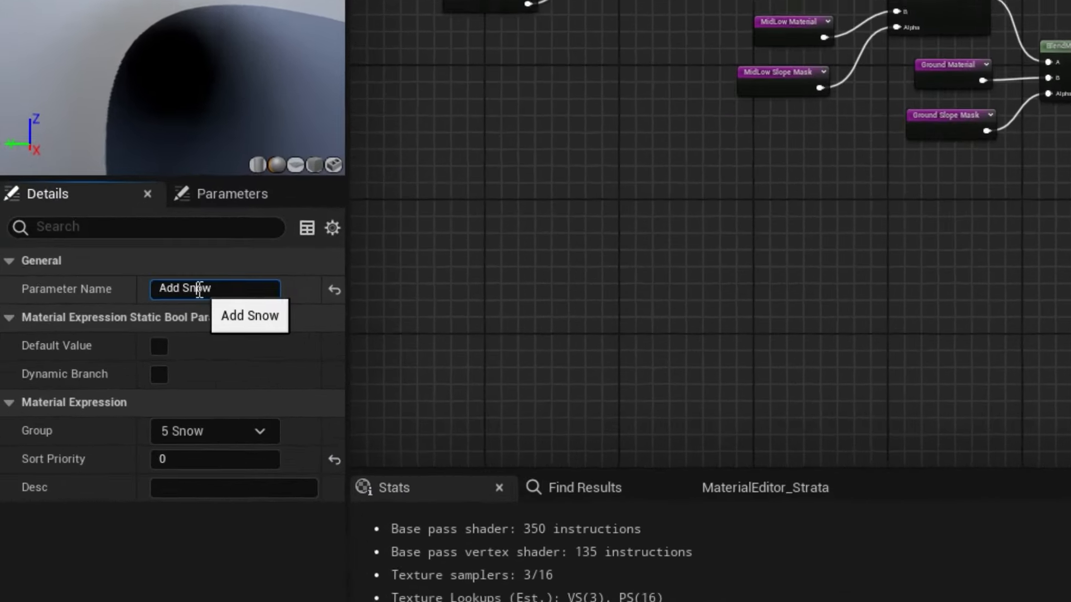
double_click(110, 378)
text(Cliff)
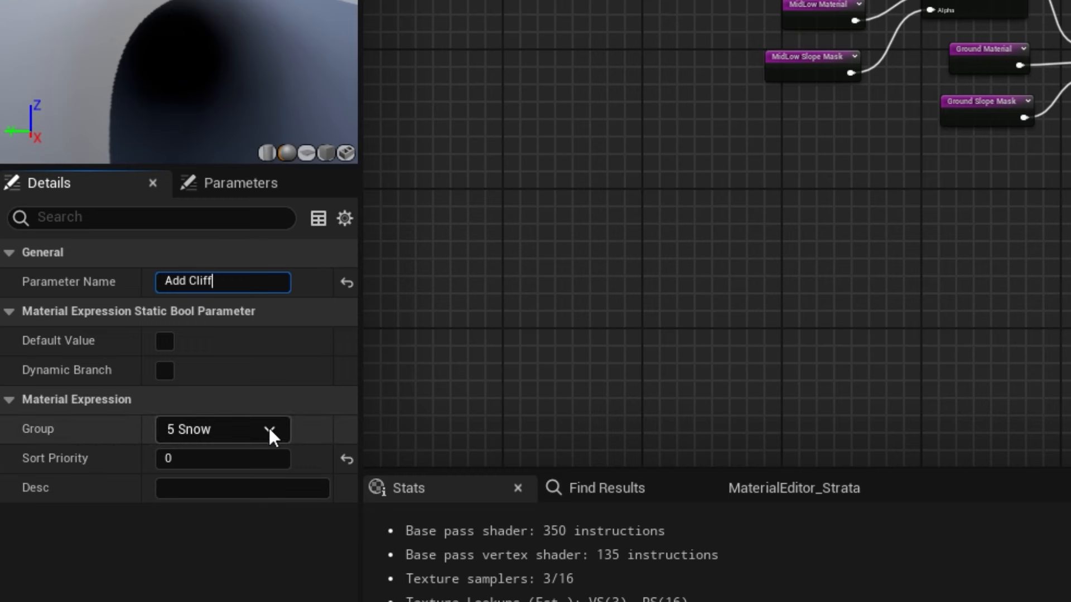
click(272, 436)
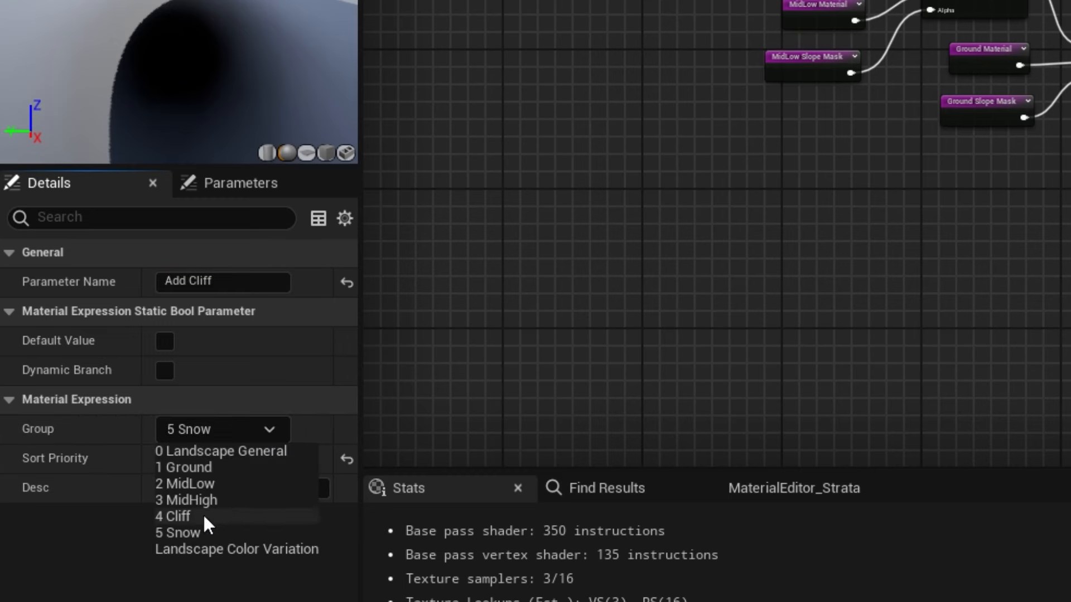
click(184, 518)
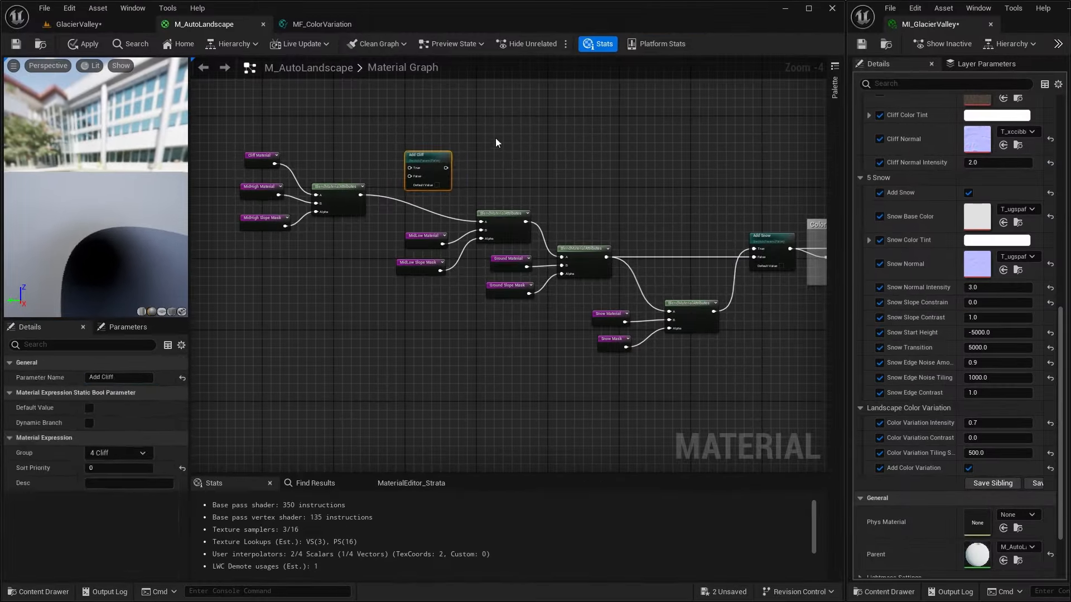
- Connect the Cliff/MidHigh blend to Add Cliff's True input and Add Cliff's output to the MidLow blend's A input, aligning the switch
click(505, 147)
right_drag(507, 149, 555, 128)
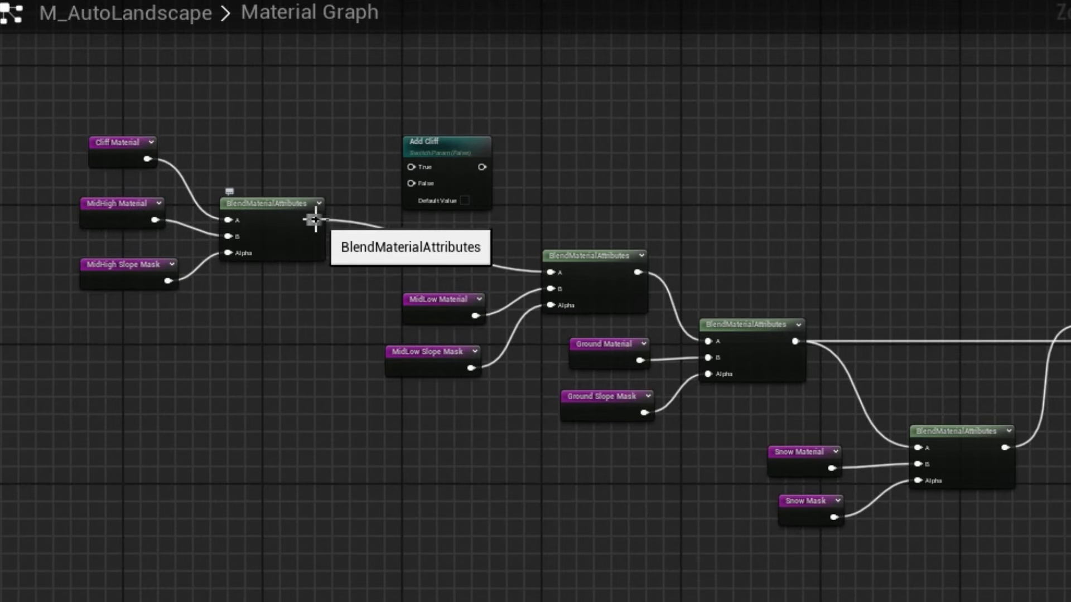
drag(315, 220, 411, 167)
drag(482, 167, 550, 270)
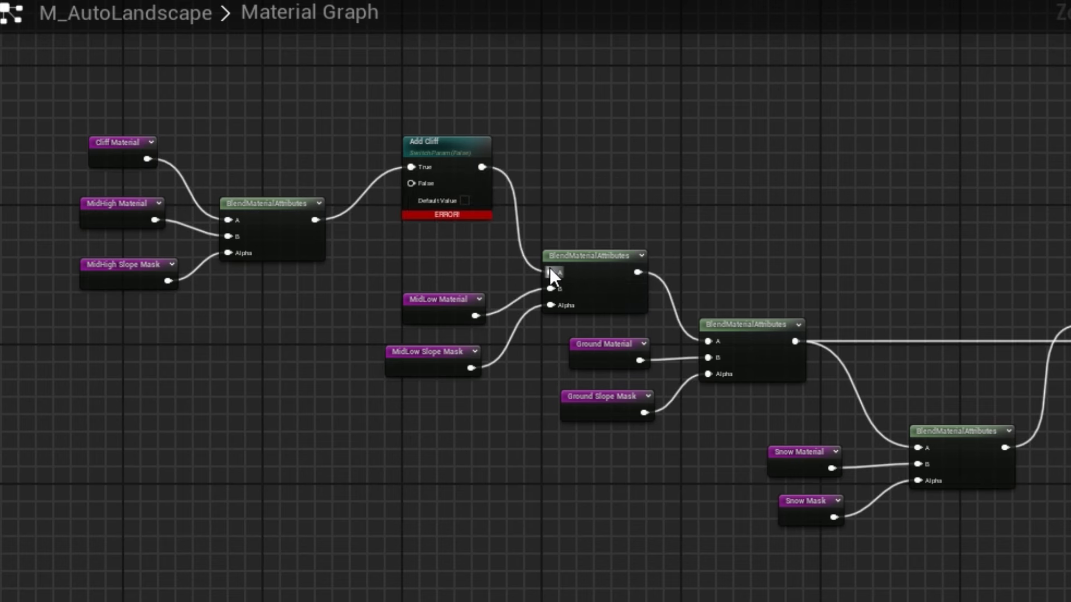
drag(448, 143, 442, 192)
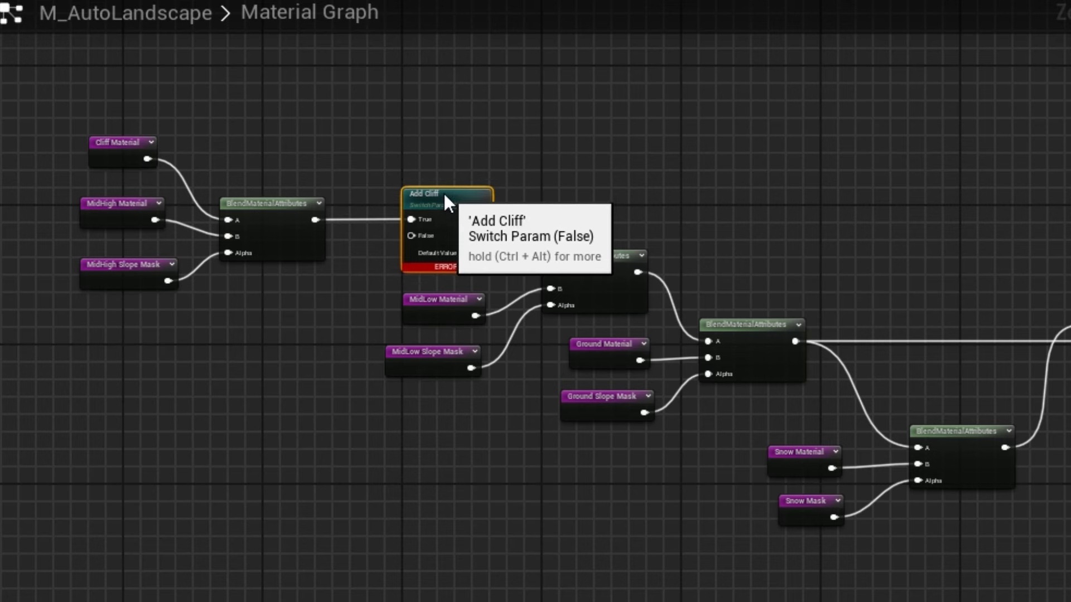
- Connect MidHigh Material to Add Cliff's False input, routing the wire beneath the blend node with a reroute node
right_drag(454, 162, 446, 99)
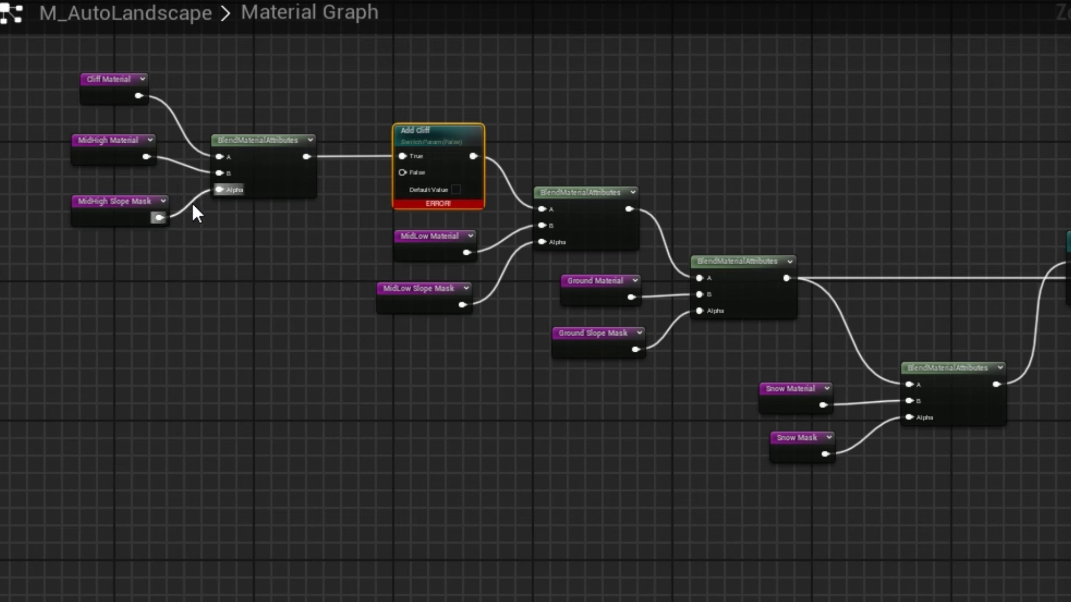
drag(148, 161, 403, 173)
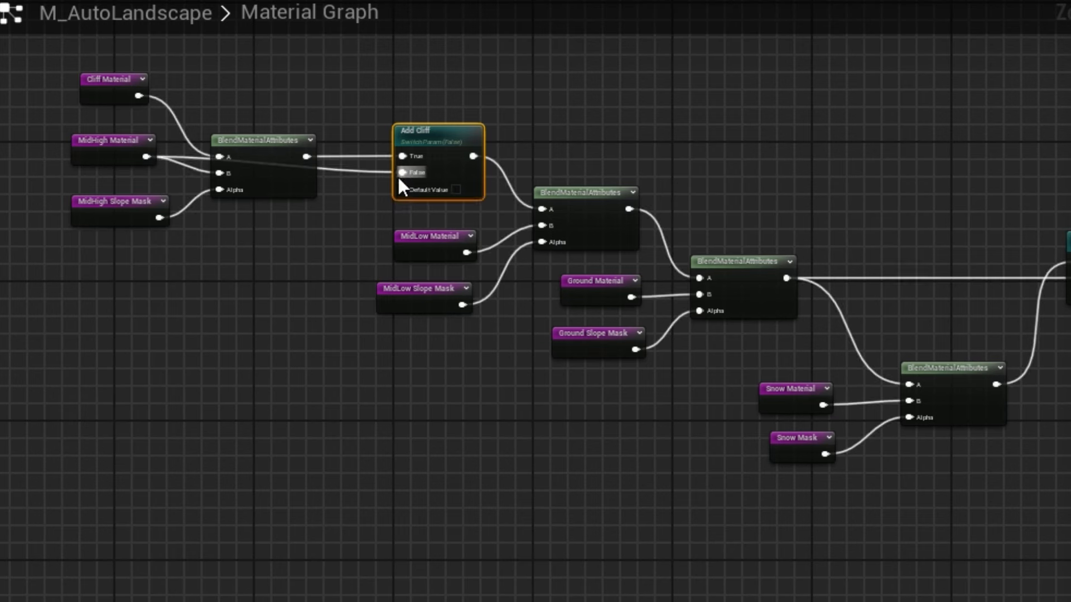
double_click(339, 170)
drag(315, 220, 277, 238)
drag(347, 174, 269, 227)
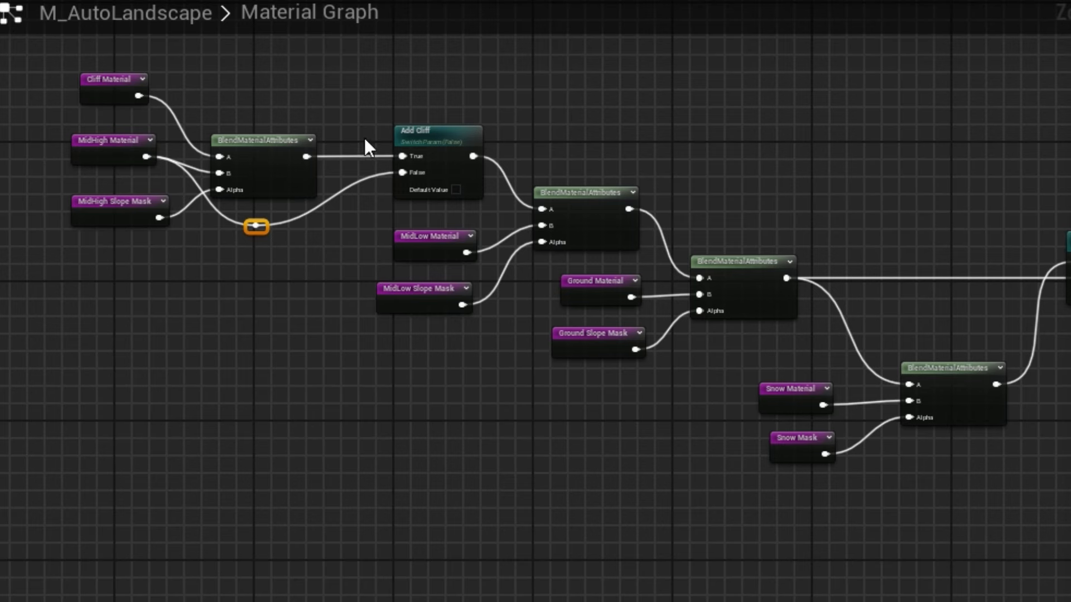
- Move all nodes up to and including the MidLow blend away from the Ground blend to make room for another switch
right_drag(461, 359, 304, 371)
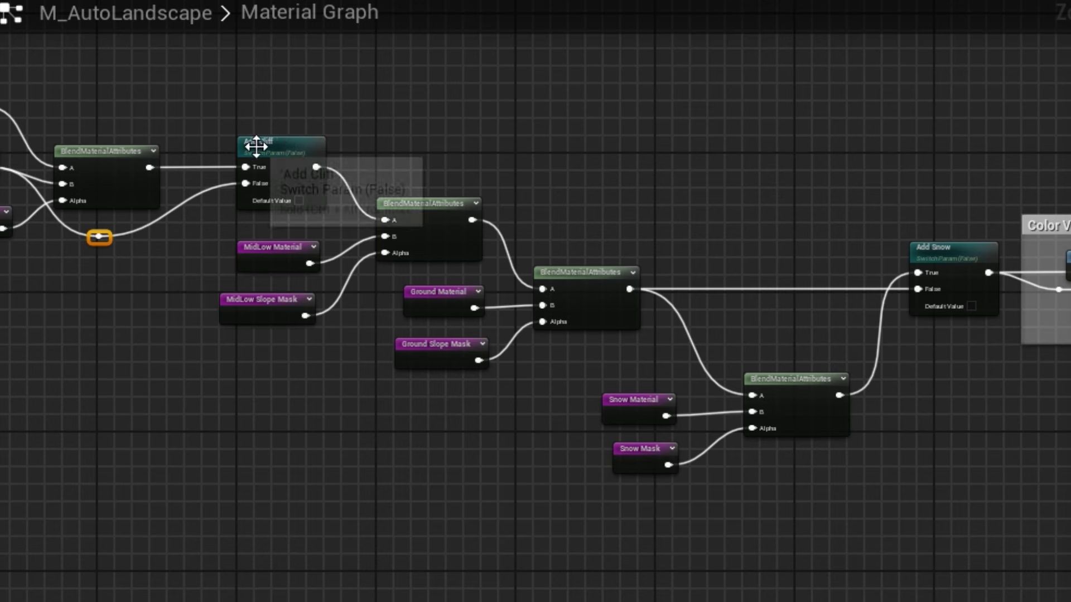
right_drag(639, 187, 892, 227)
drag(183, 90, 632, 356)
drag(672, 249, 513, 250)
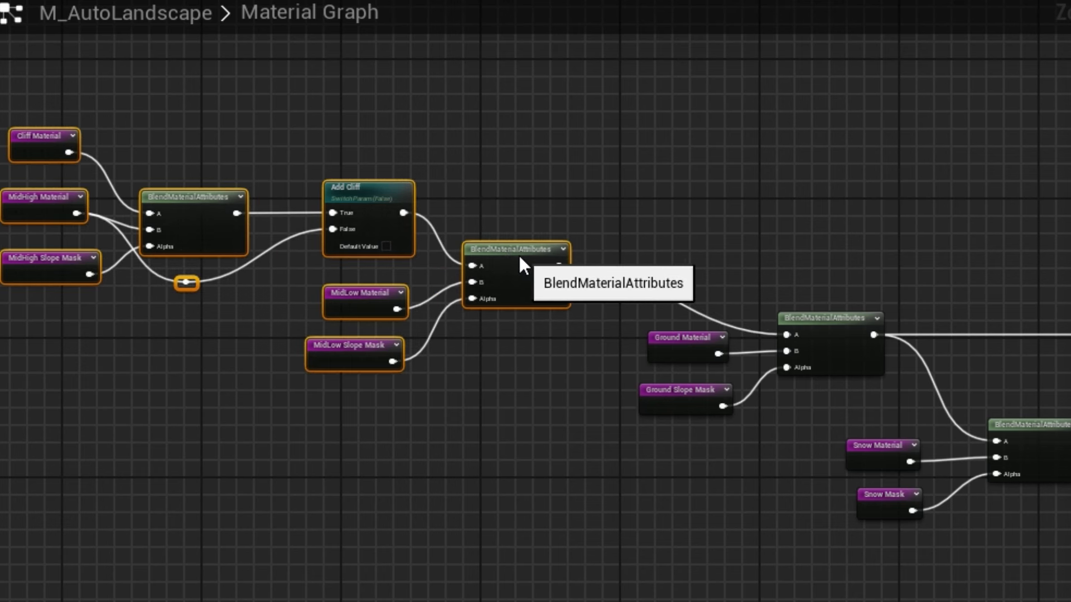
- Duplicate the Add Cliff switch between the MidLow and Ground blends, rename the copy Add MidHigh and assign it to group 3 MidHigh
click(366, 190)
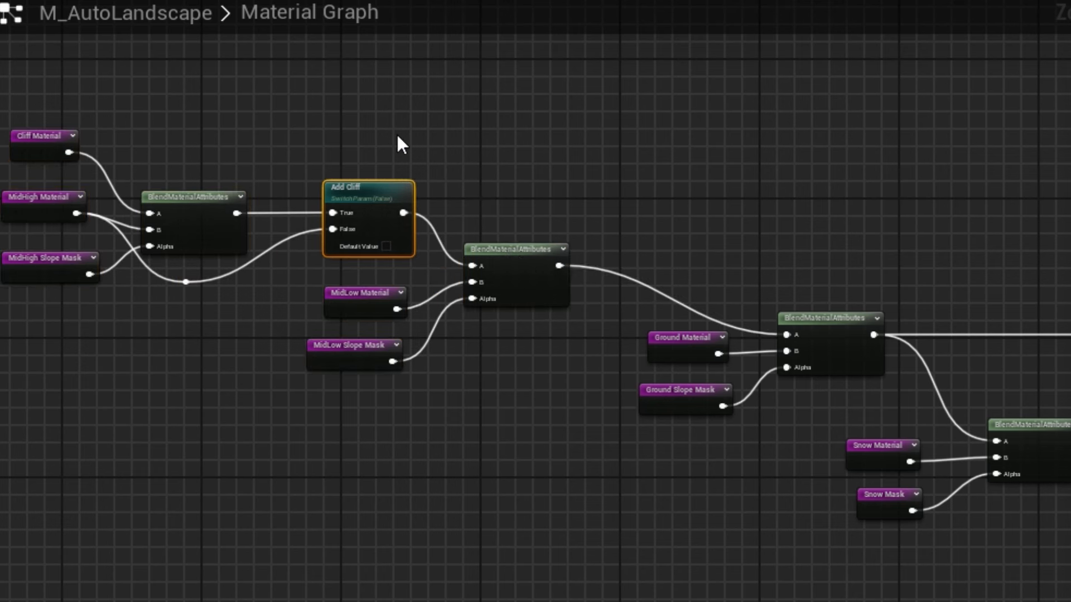
key(ctrl+c)
key(ctrl+v)
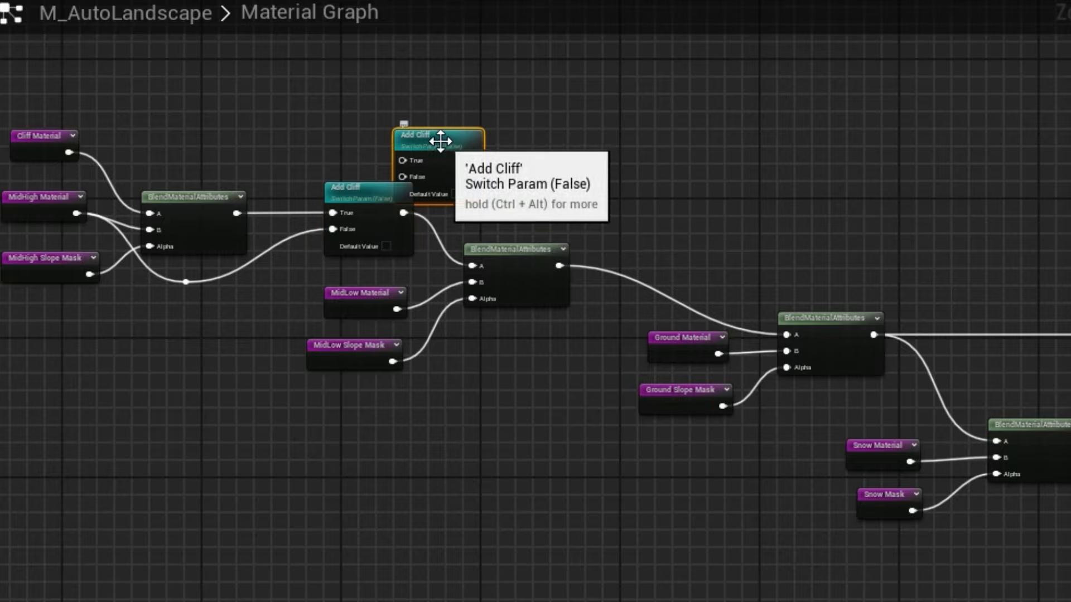
drag(444, 146, 683, 224)
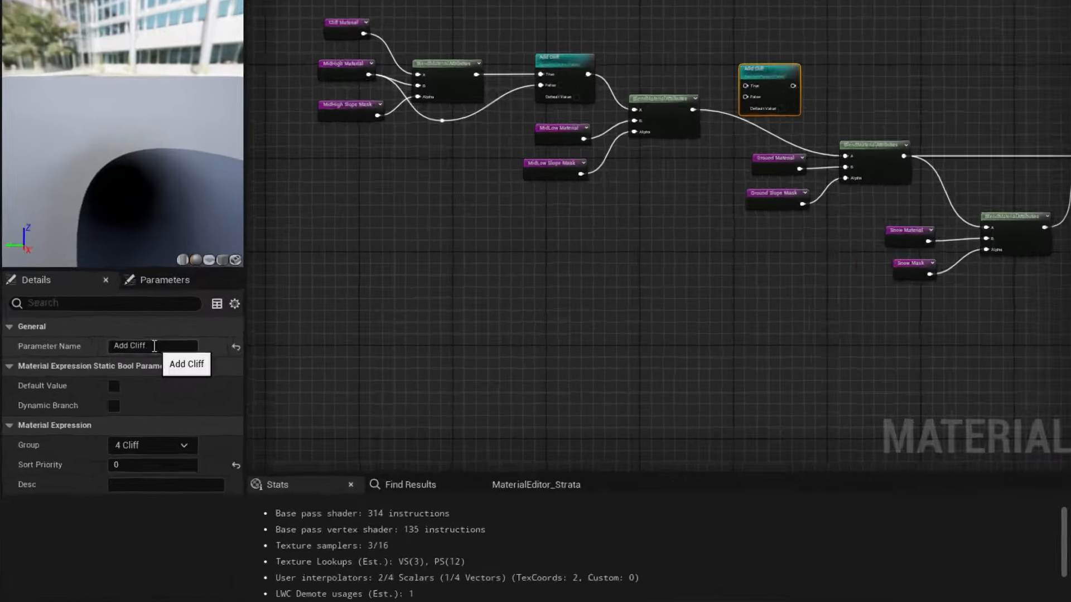
double_click(110, 379)
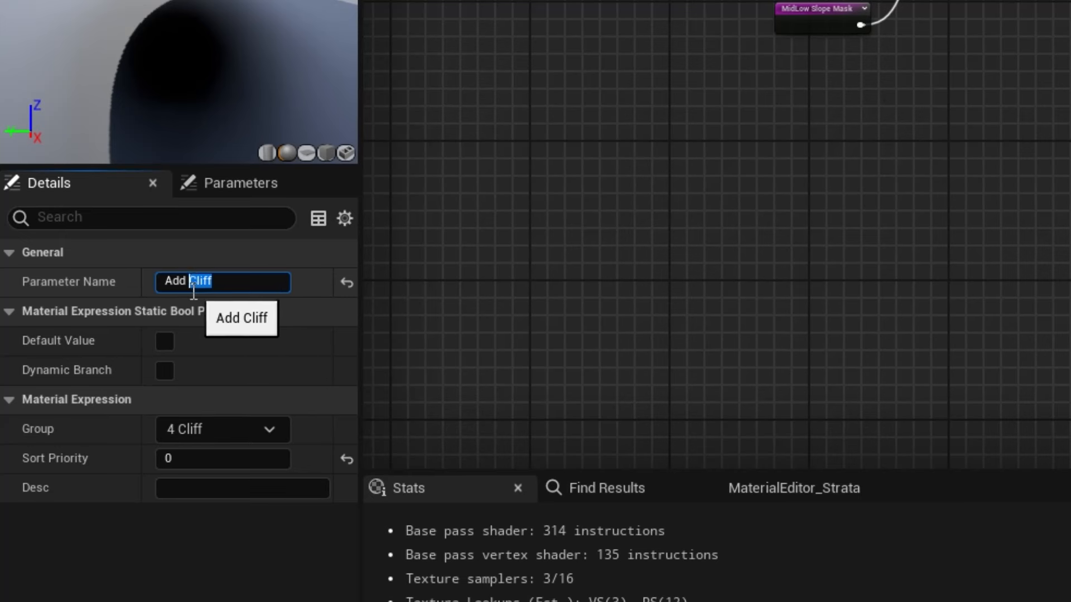
text(MidHigh)
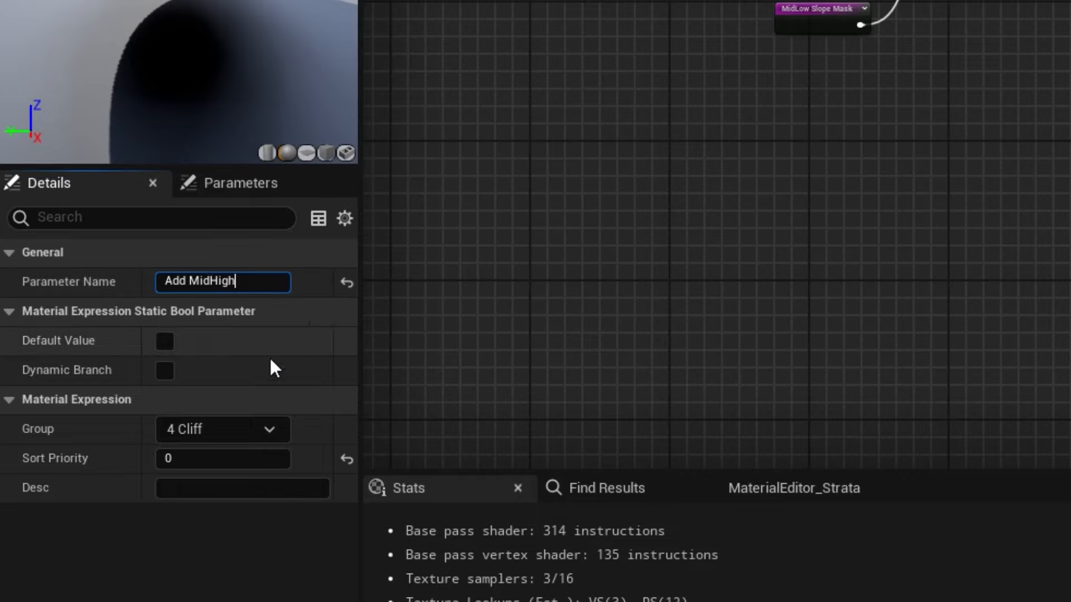
click(273, 429)
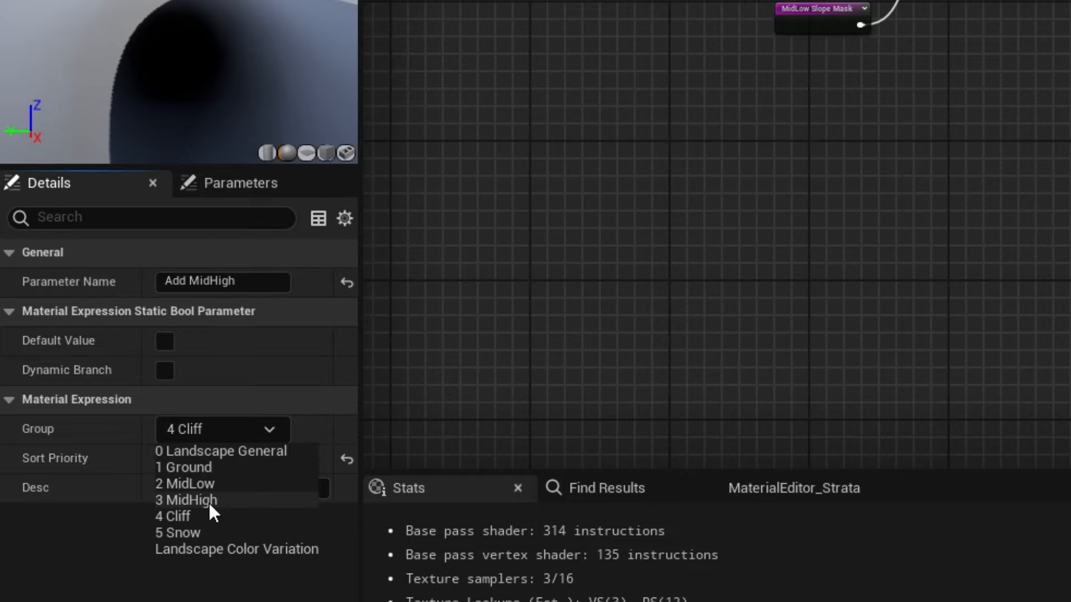
click(209, 500)
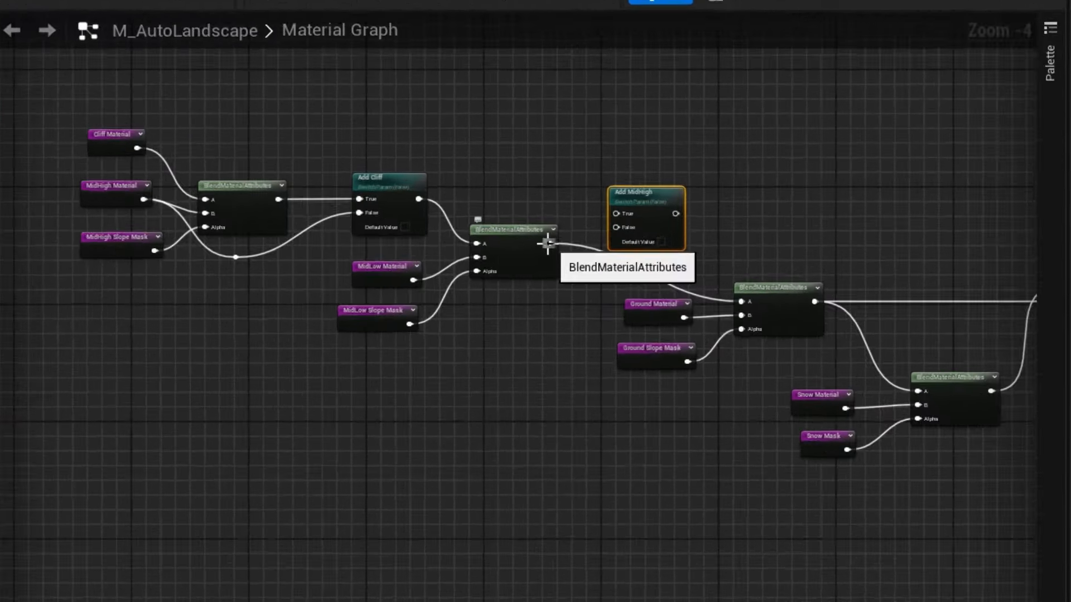
- Connect the MidLow blend to Add MidHigh's True input and Add MidHigh's output to the Ground blend's A input, aligning the switch
drag(548, 243, 637, 229)
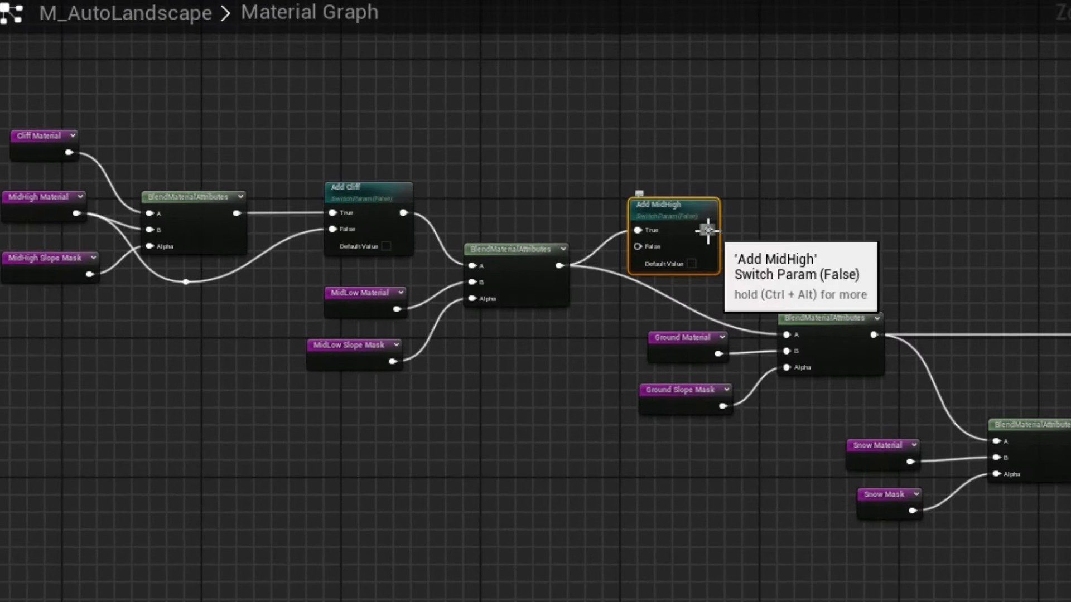
drag(727, 253, 787, 334)
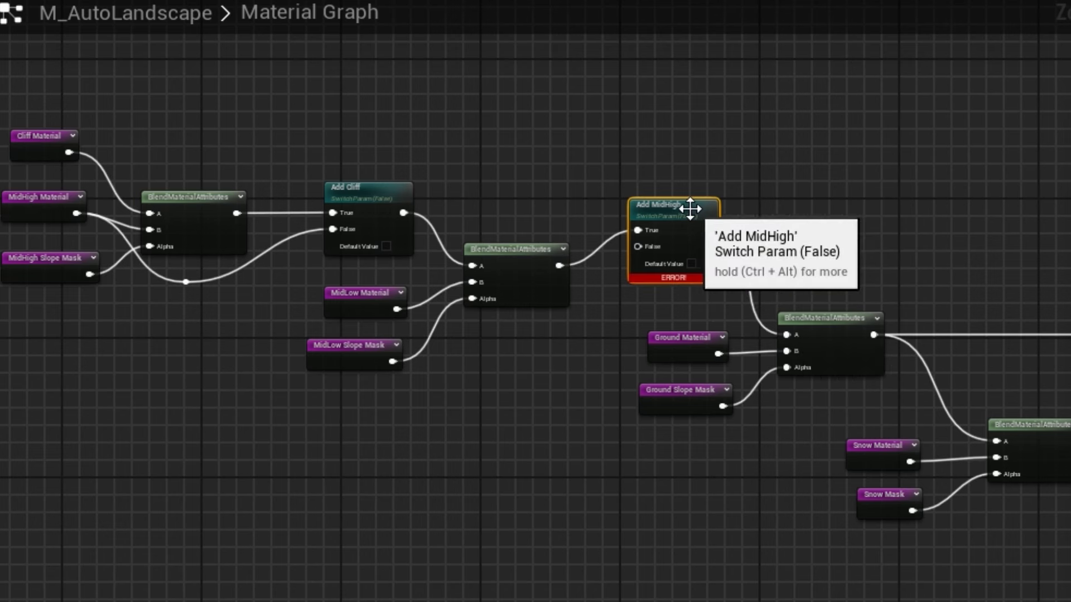
drag(692, 212, 701, 247)
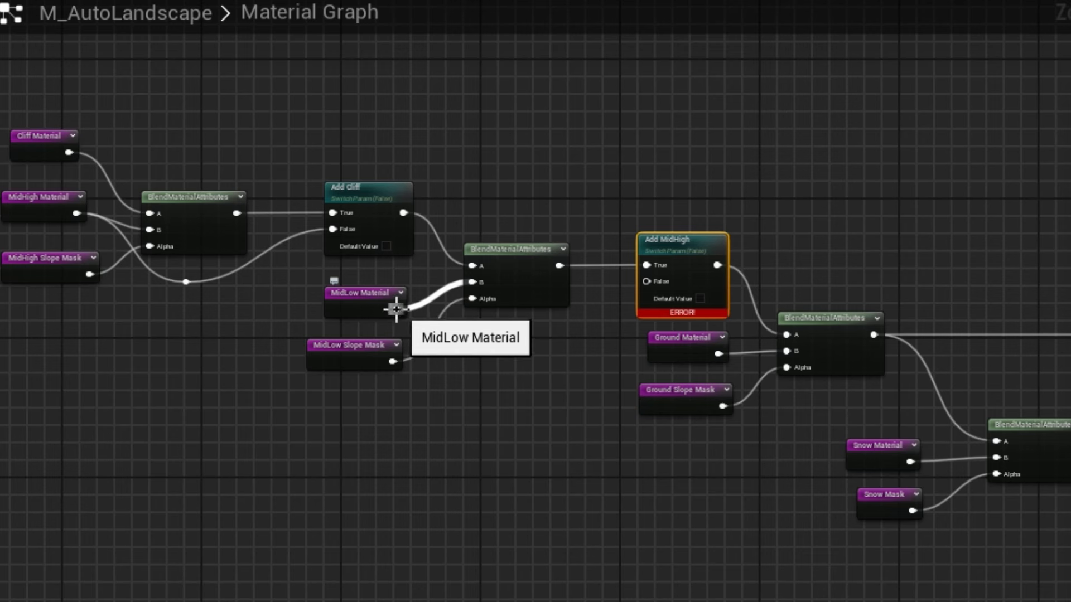
- Connect MidLow Material to Add MidHigh's False input, routing the wire beneath the MidLow blend with a reroute node
drag(397, 309, 652, 282)
double_click(596, 291)
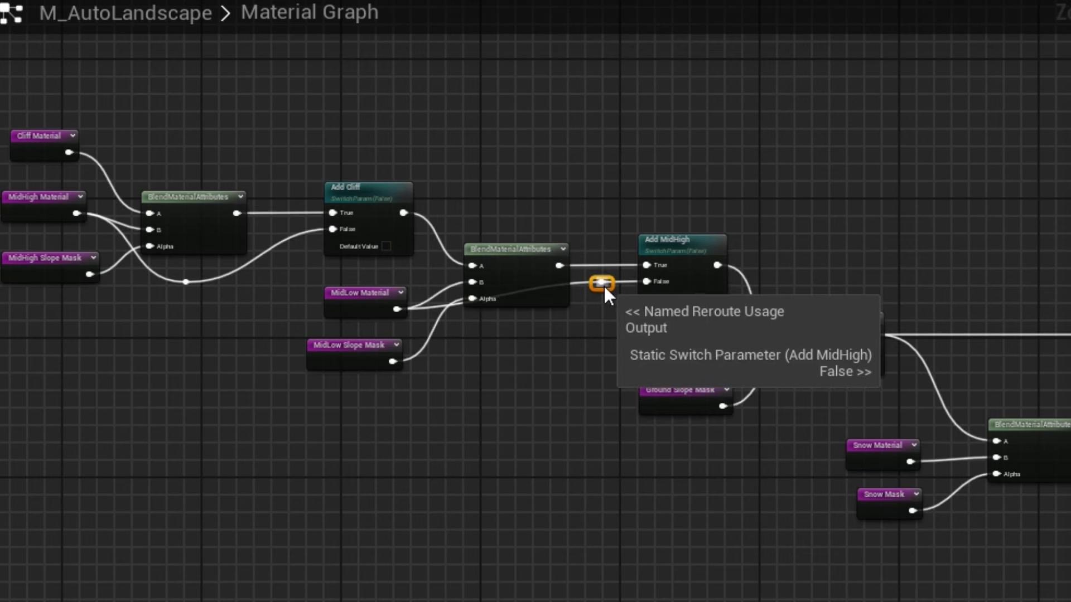
drag(597, 291, 528, 337)
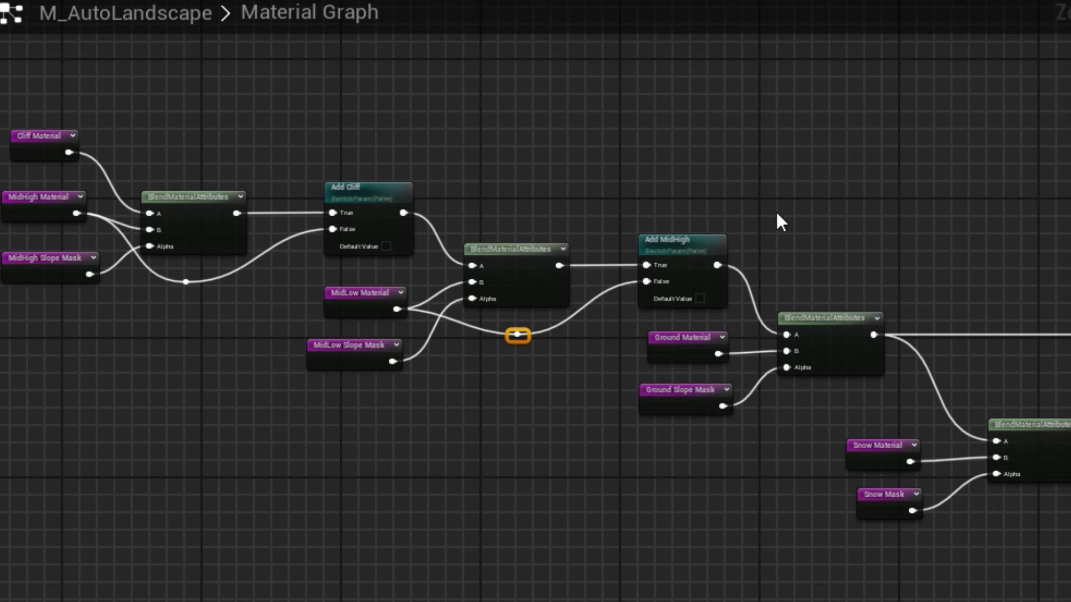
- Move all nodes up to and including the Ground blend away from the Snow blend to make room for another switch
right_drag(815, 237, 864, 199)
drag(2, 85, 885, 402)
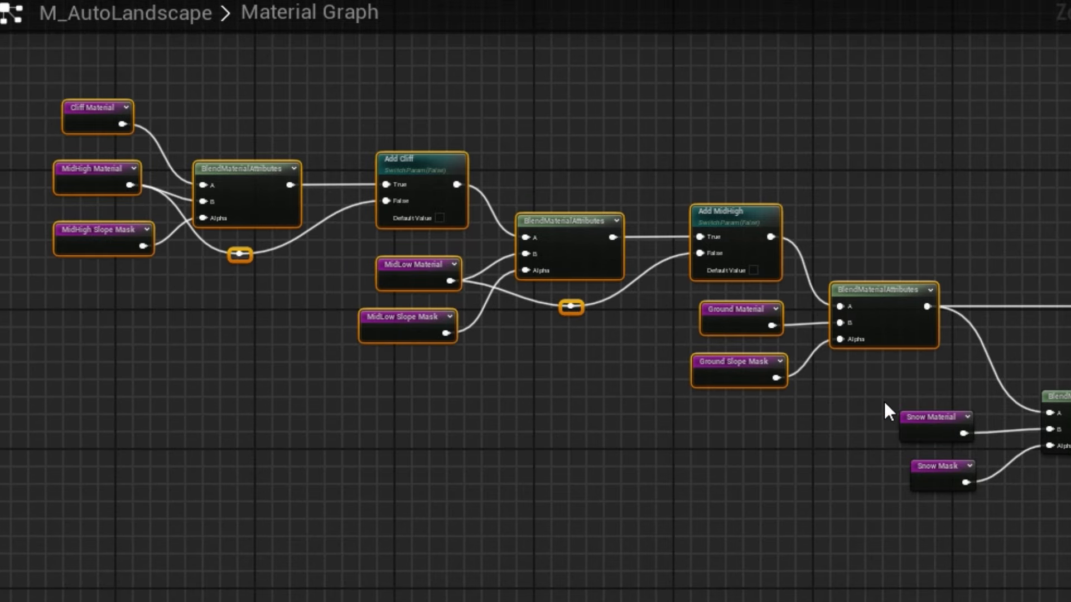
key(Left)
key(Left)
key(Left)
key(Left)
key(Left)
key(Left)
key(Left)
key(Left)
key(Left)
key(Left)
key(Left)
key(Left)
key(Left)
key(Left)
key(Left)
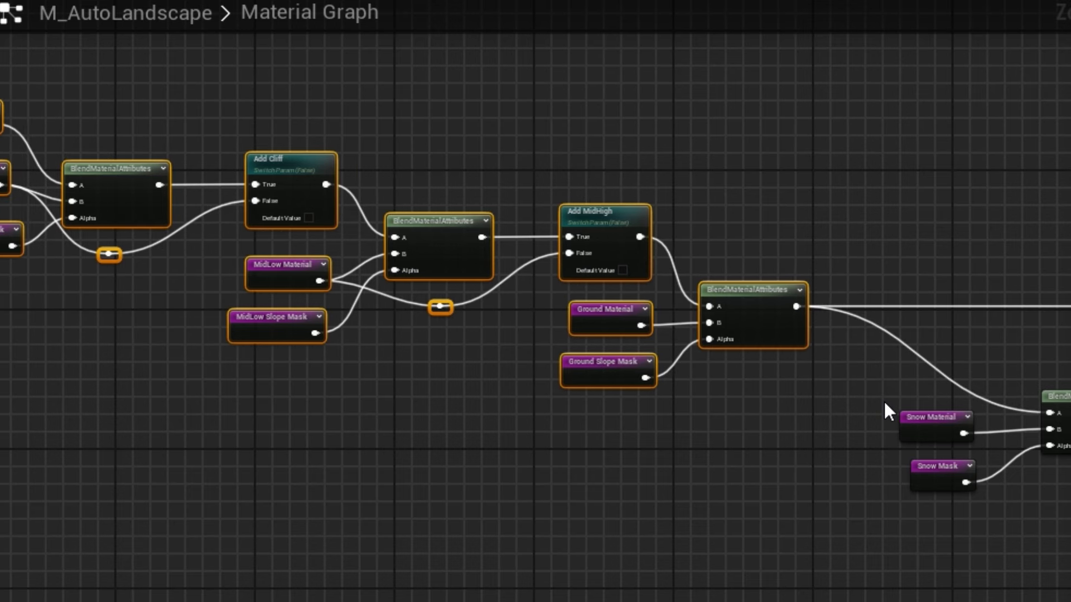
- Duplicate the Add MidHigh switch after the Ground blend, rename the copy Add MidLow and assign it to group 2 MidLow
right_drag(796, 179, 480, 127)
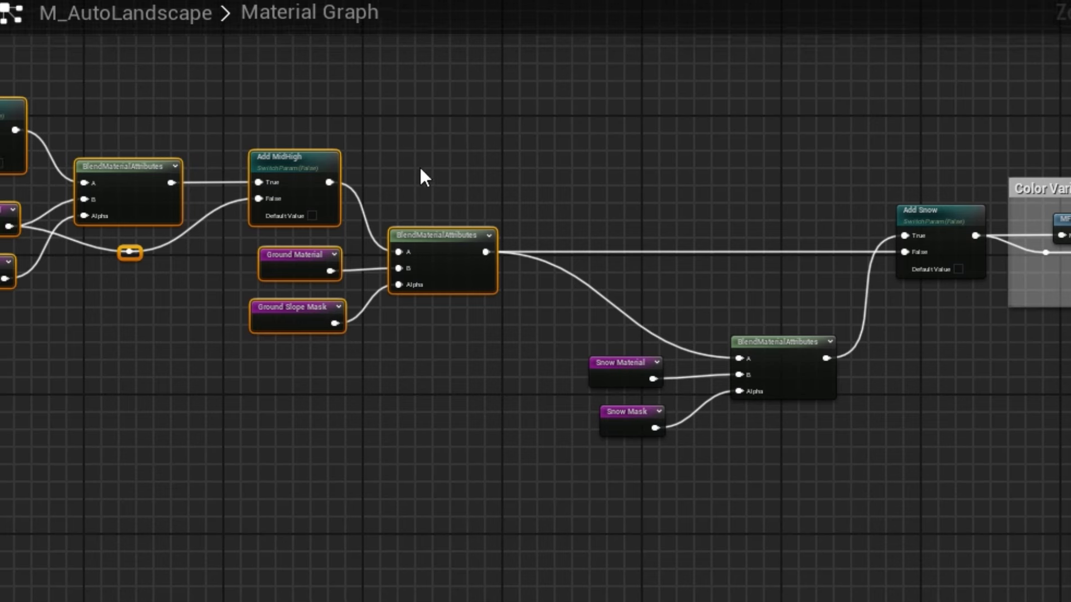
click(297, 160)
key(ctrl+w)
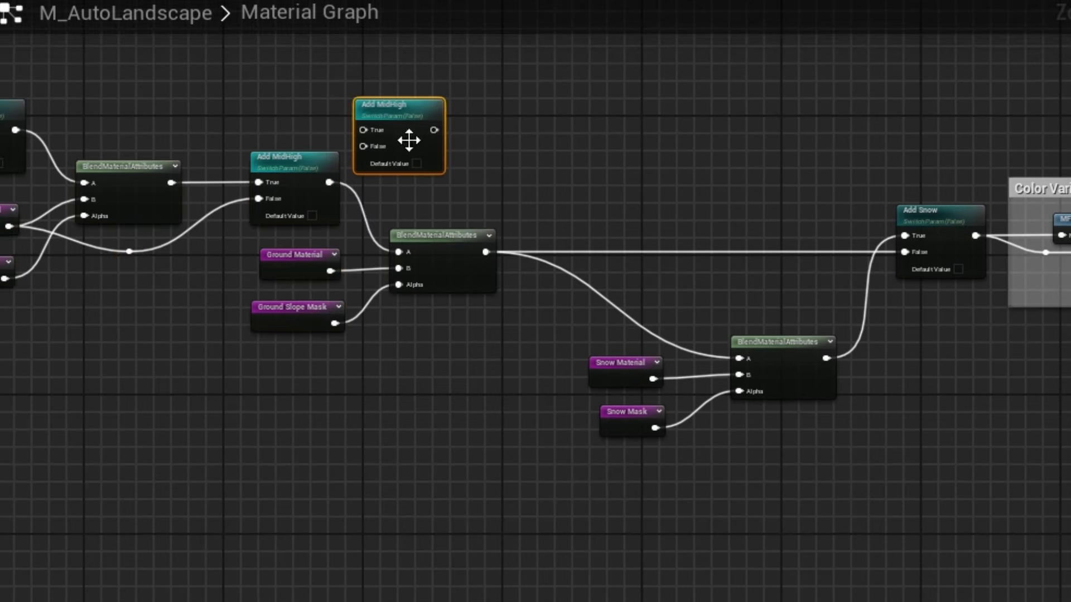
drag(407, 107, 586, 171)
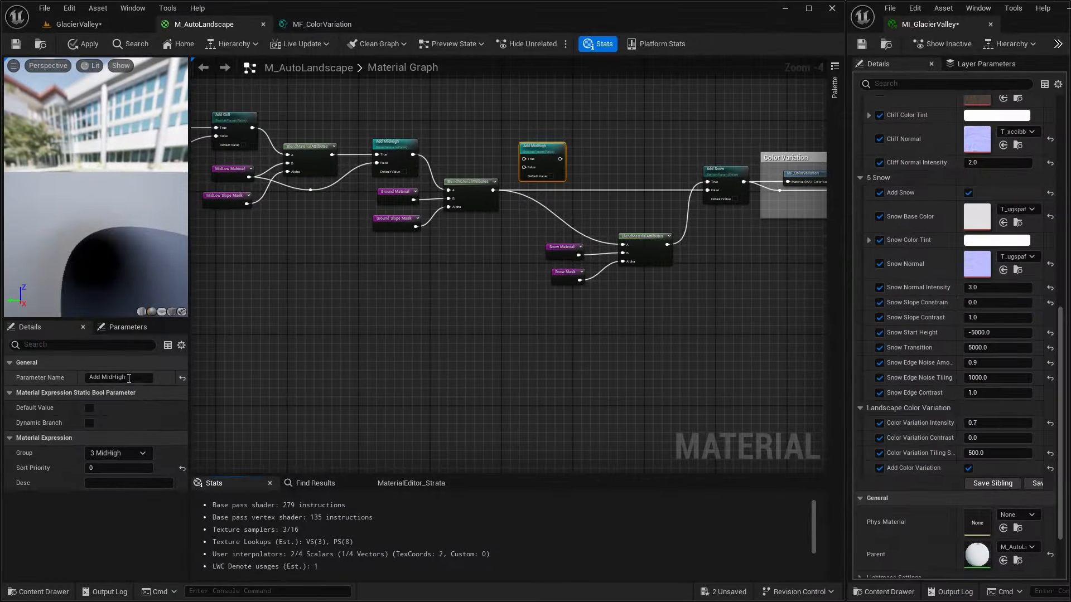
click(133, 378)
click(232, 292)
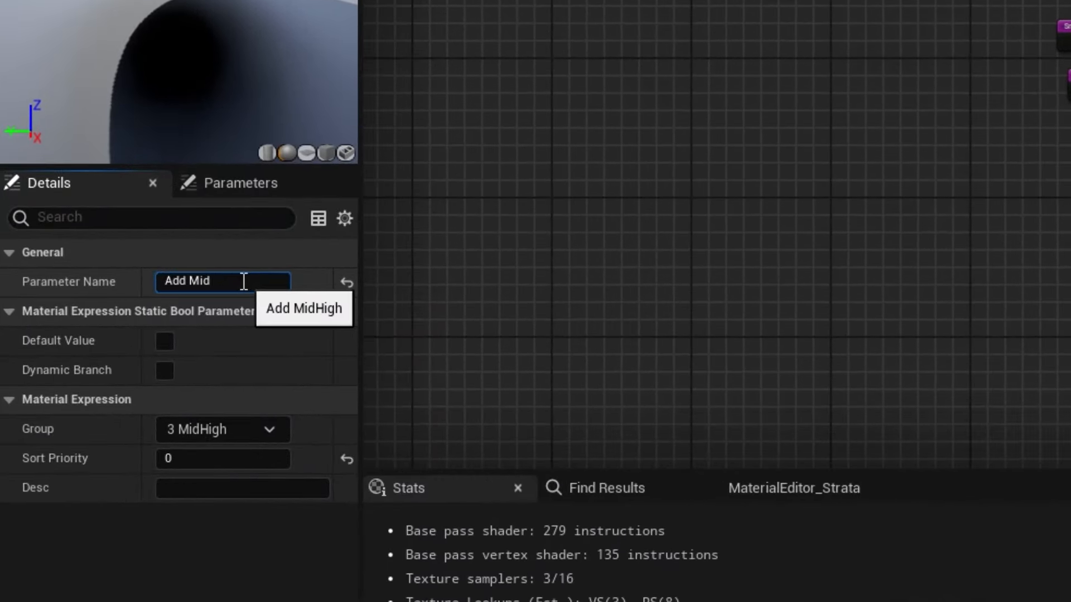
click(266, 430)
click(212, 482)
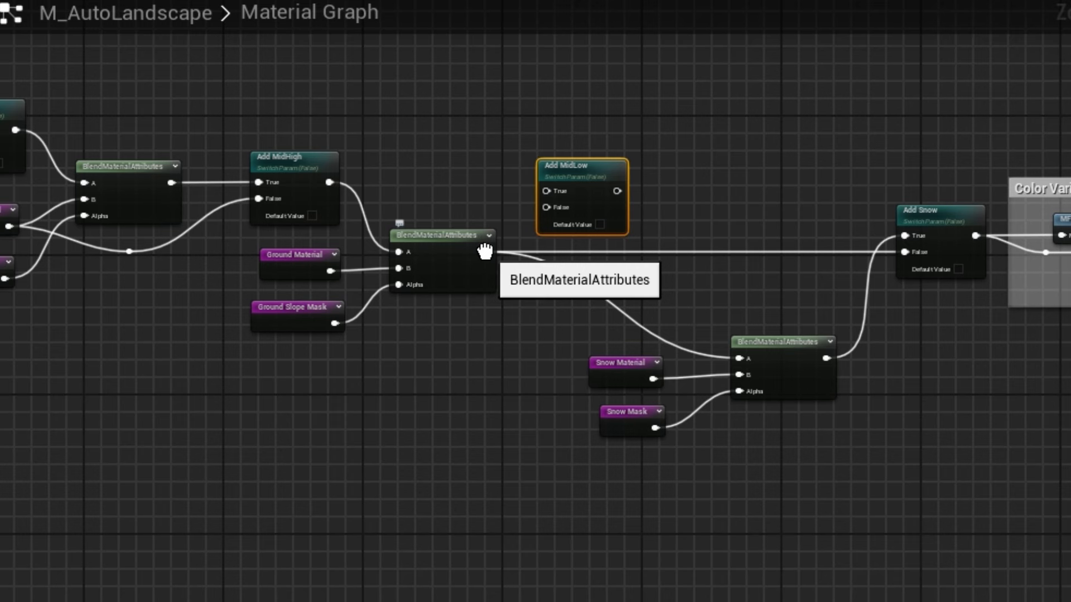
- Insert Add MidLow after the Ground blend through its True input, and route Ground Material beneath the blend to its False input with a reroute node
ctrl+drag(485, 252, 617, 190)
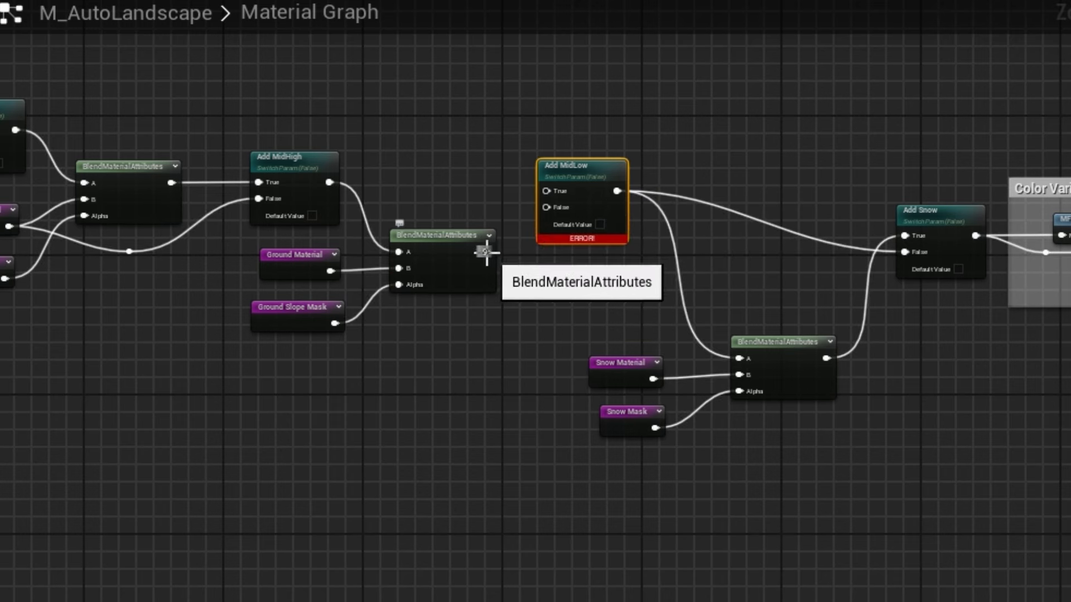
drag(486, 252, 621, 228)
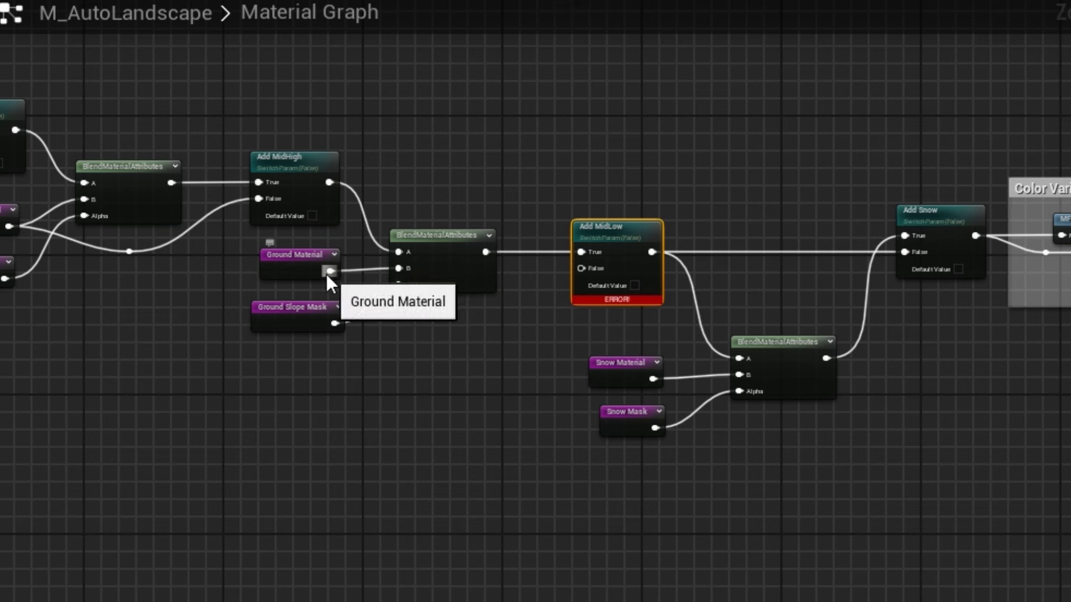
drag(329, 272, 577, 267)
double_click(522, 267)
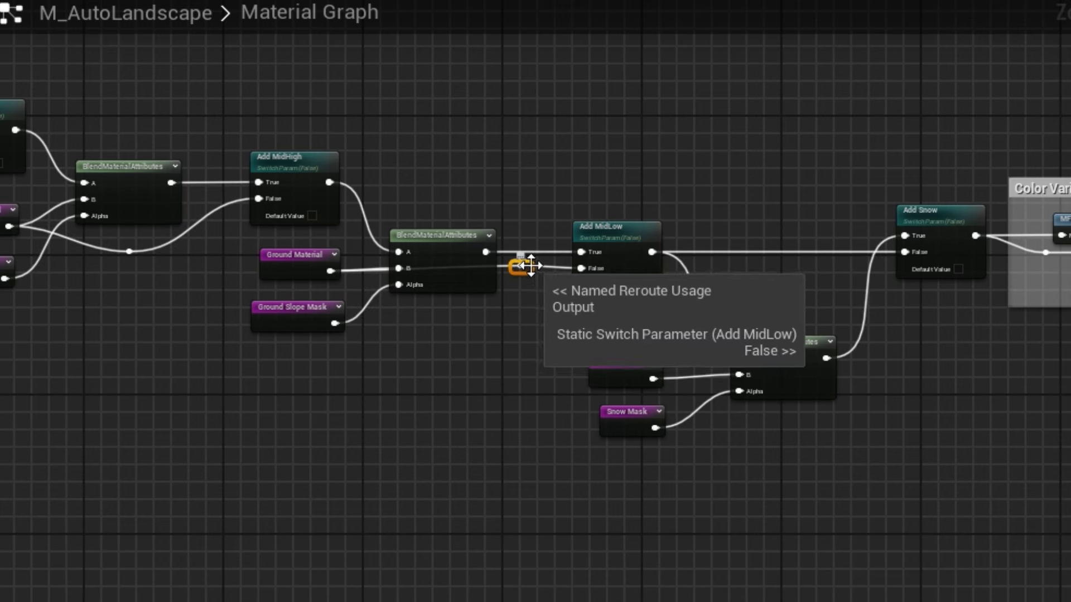
drag(528, 265, 445, 323)
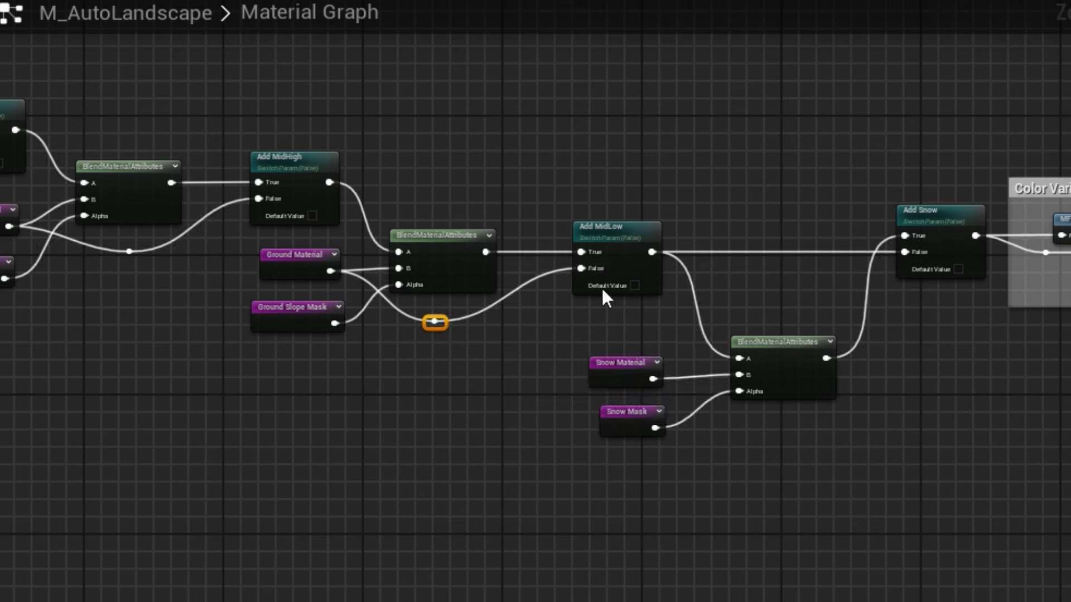
- Move the whole chain of layer blend nodes, up to and including Add Snow, away from the Color Variation comment
right_drag(736, 171, 711, 174)
scroll(723, 179, down, 2)
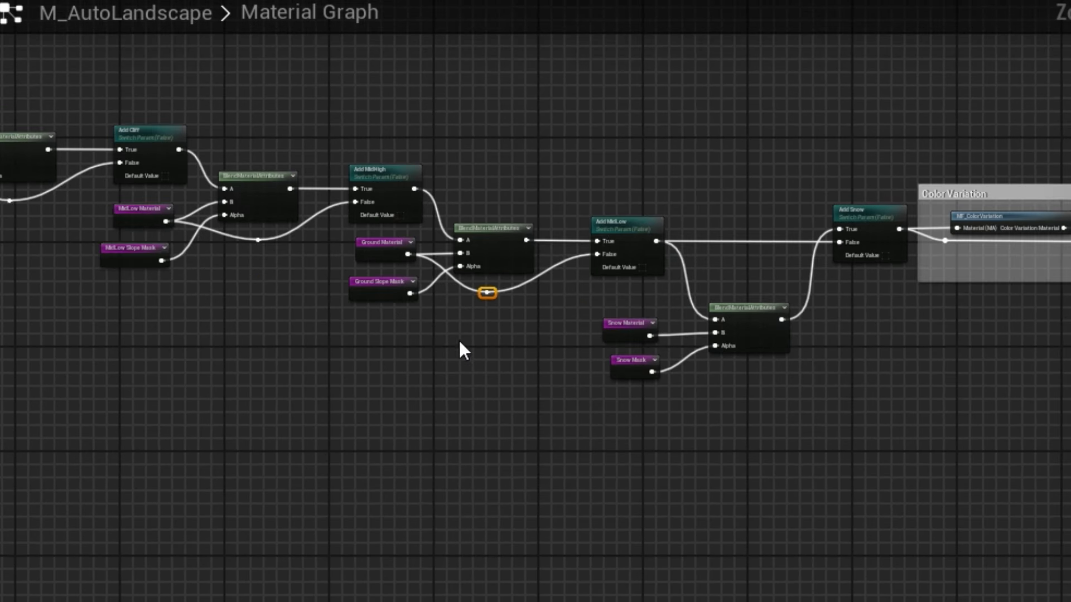
right_drag(461, 342, 708, 459)
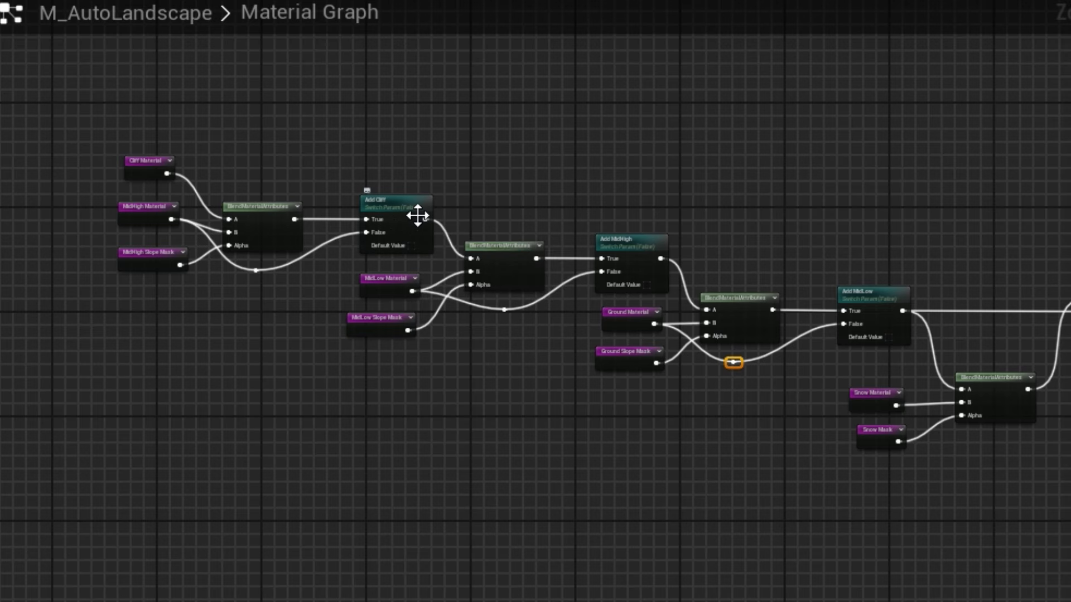
scroll(648, 446, down, 2)
right_drag(646, 452, 576, 380)
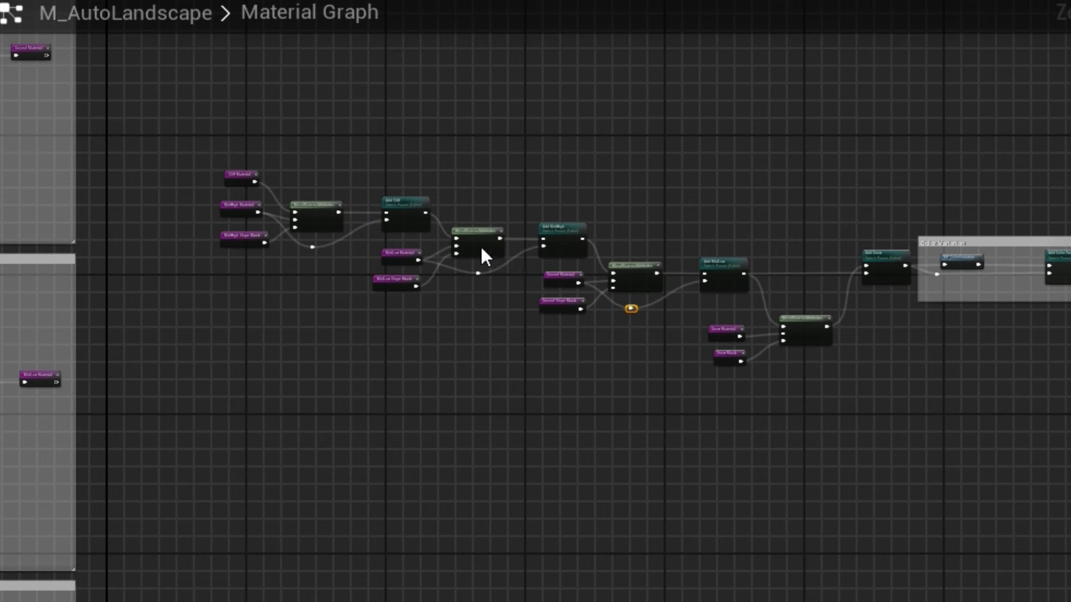
drag(217, 130, 878, 439)
key(Left)
key(Left)
key(Left)
key(Left)
key(Left)
key(Left)
key(Left)
key(Left)
key(Left)
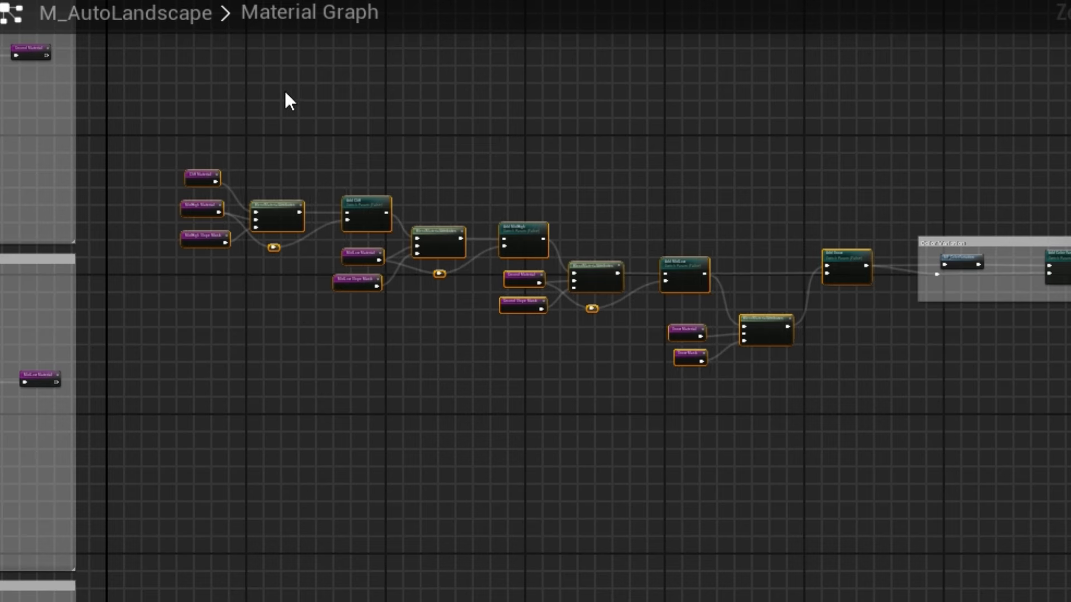
- Enclose the layer blend nodes in a comment box titled Blend Layers
key(c)
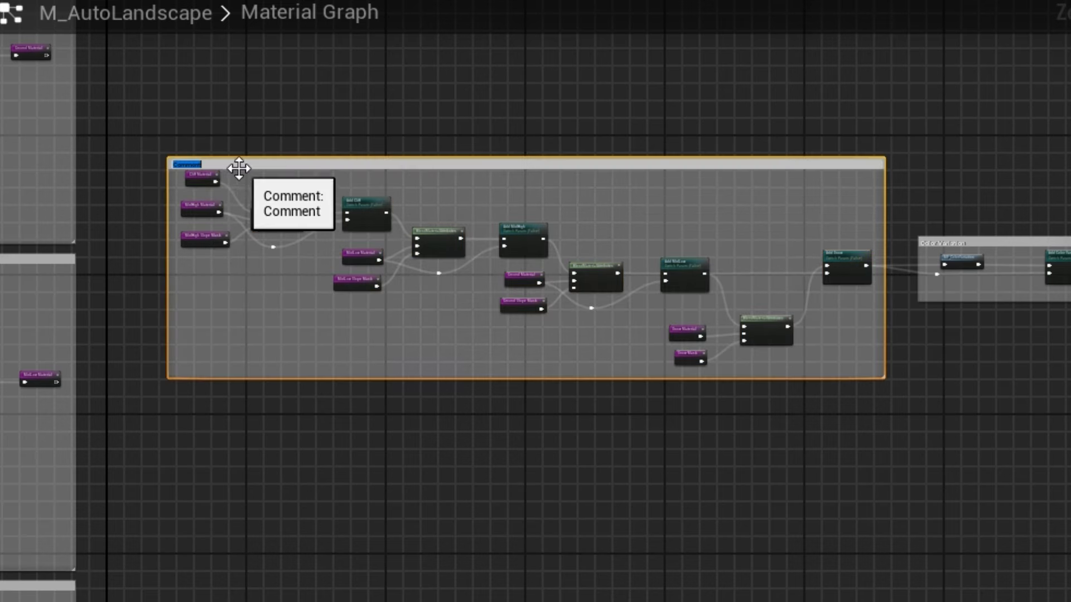
scroll(239, 167, up, 3)
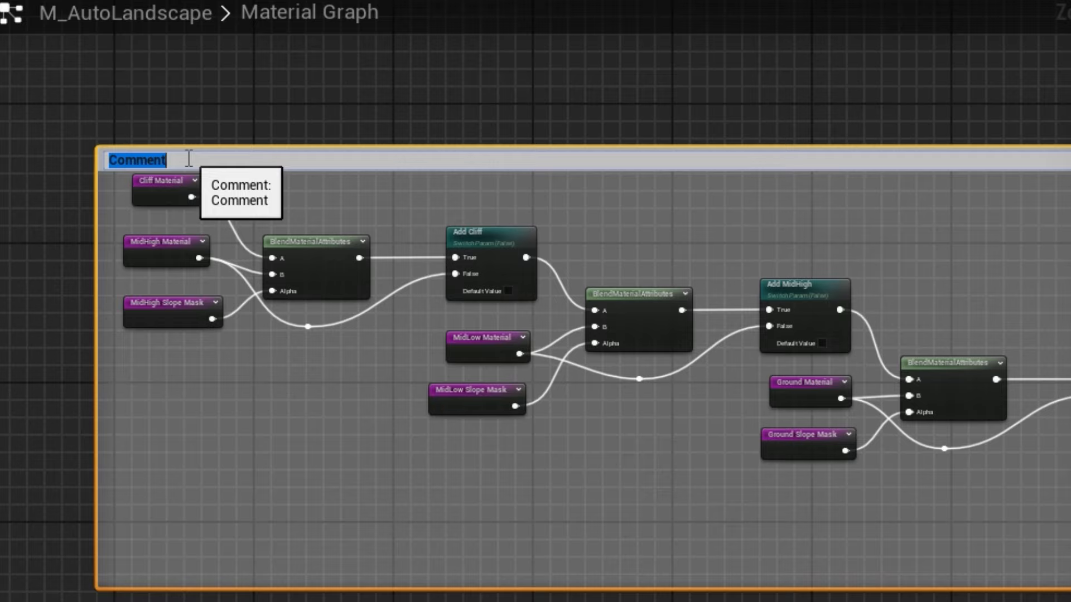
text(Blend Layers)
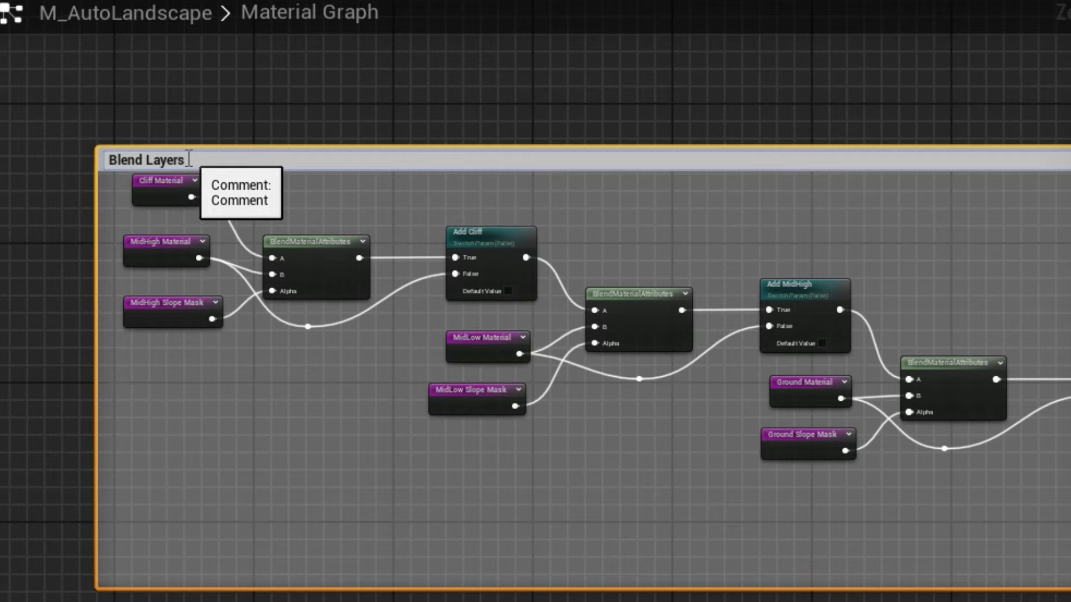
key(Return)
scroll(856, 203, down, 1)
right_drag(930, 208, 871, 185)
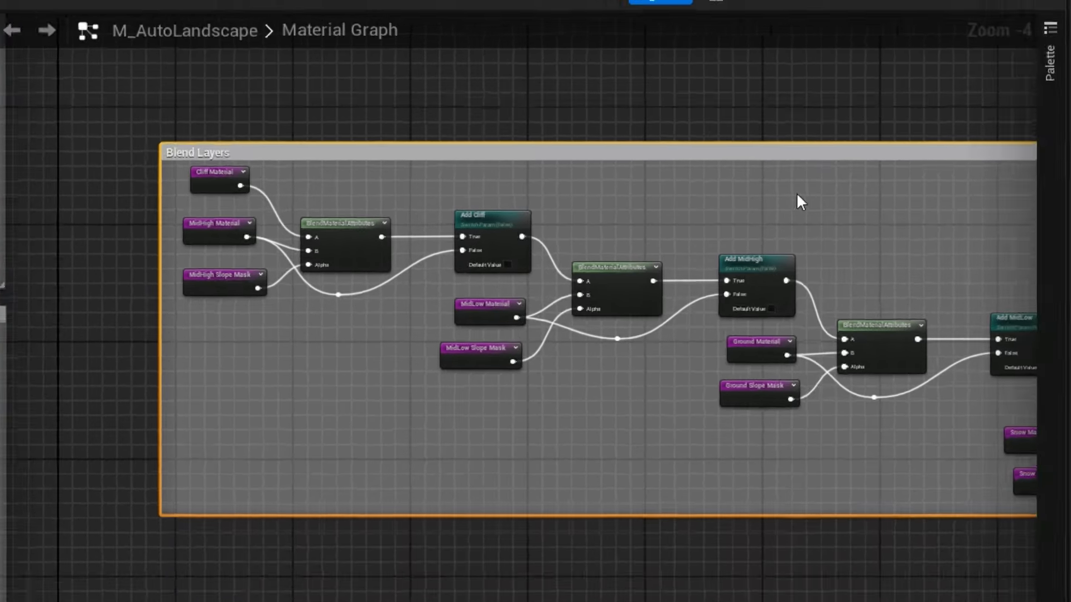
right_drag(691, 156, 631, 143)
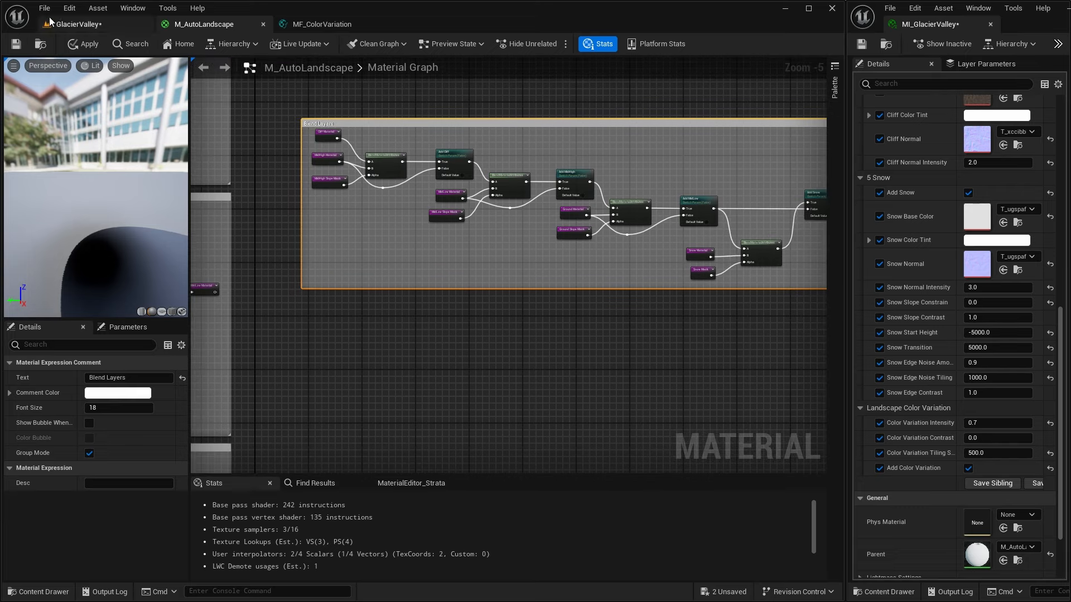
- Save the M_AutoLandscape material, then save the GlacierValley level
click(15, 44)
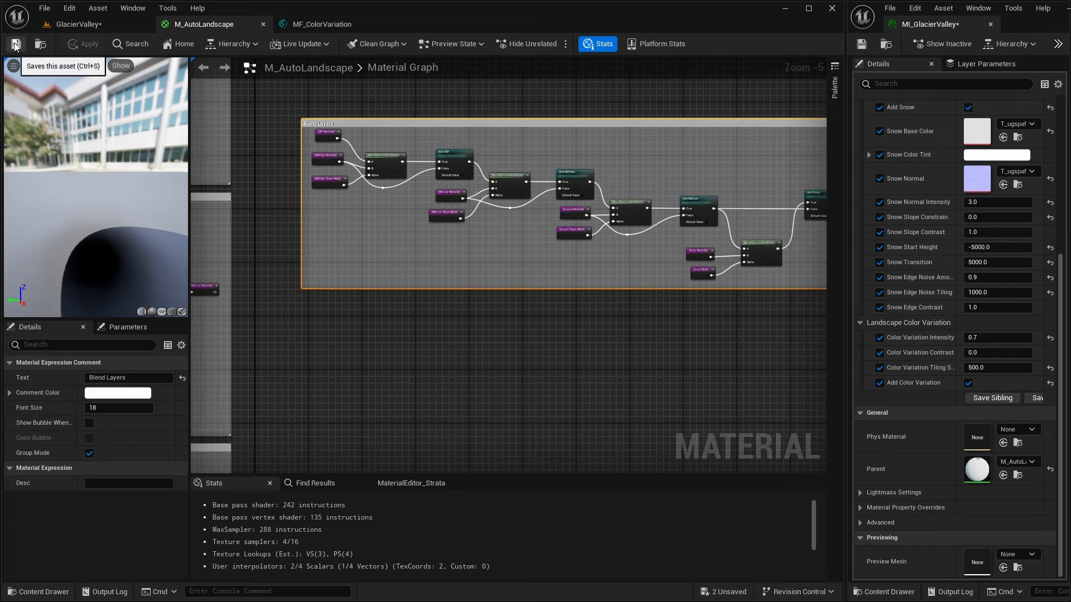
click(78, 24)
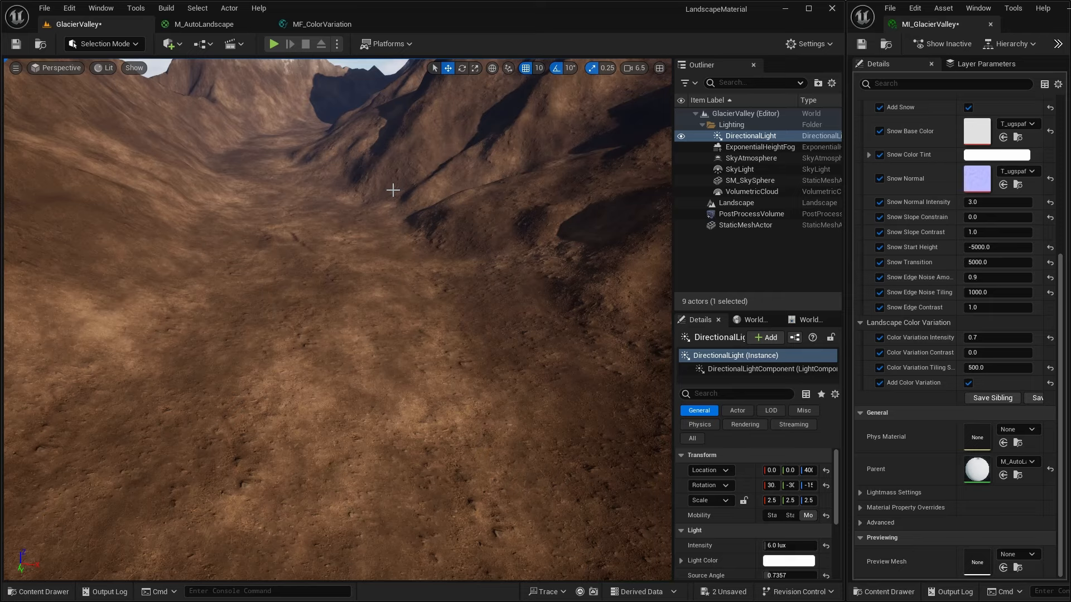
key(ctrl+s)
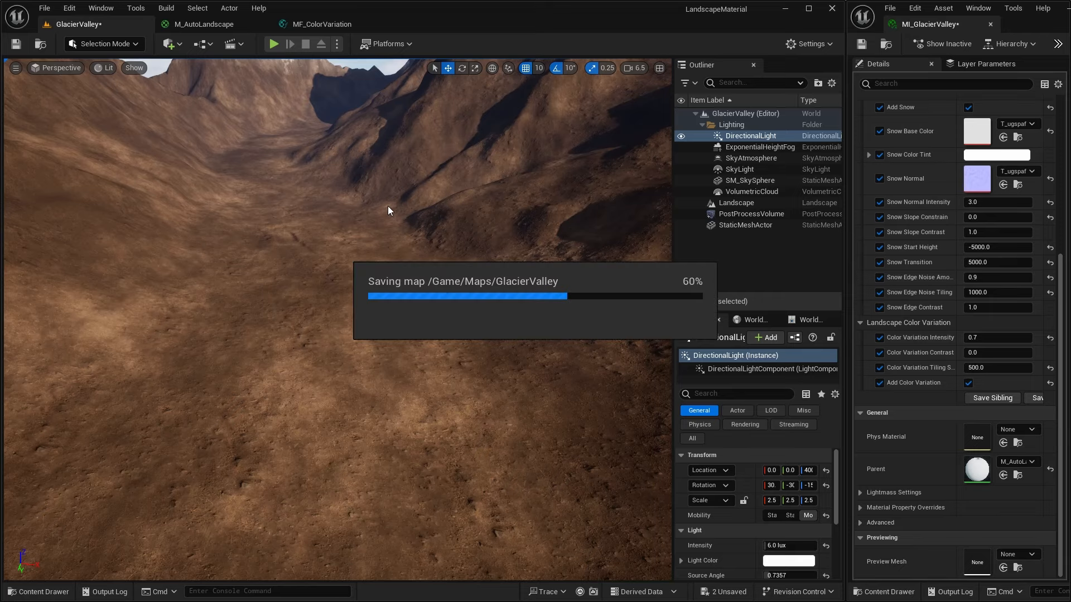
- Override the Add MidLow parameter in MI_GlacierValley and turn it on, with the mountains in view
right_drag(401, 216, 402, 141)
key(s)
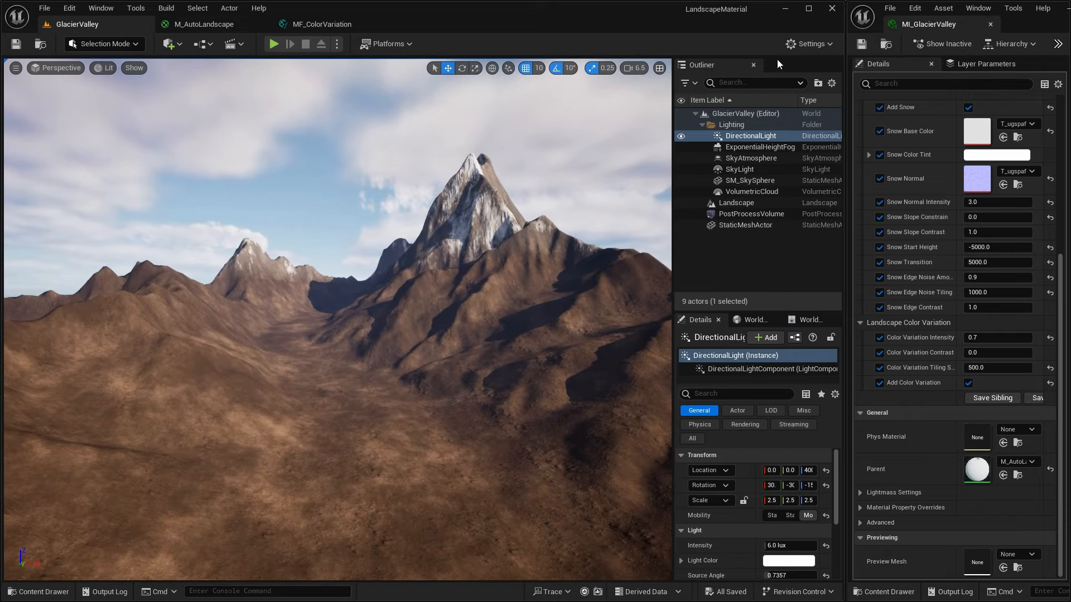
scroll(939, 226, up, 8)
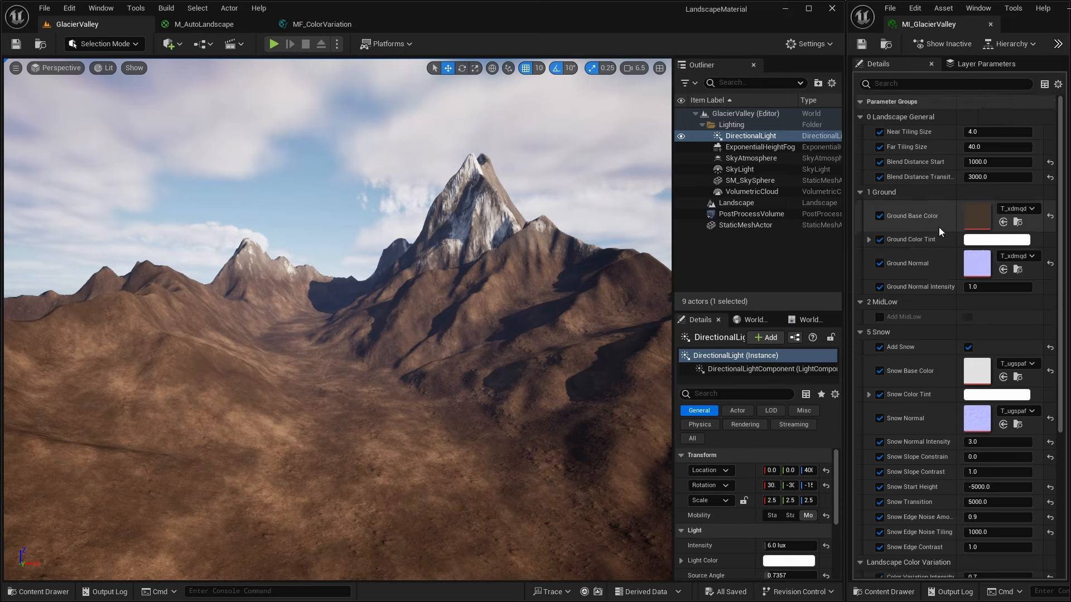
click(879, 318)
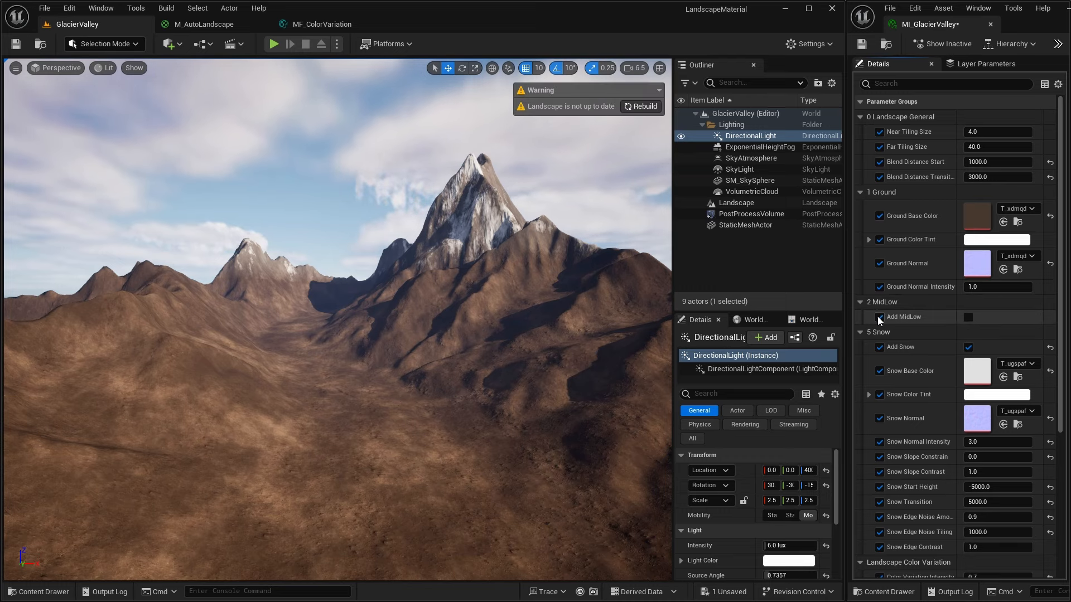
click(969, 316)
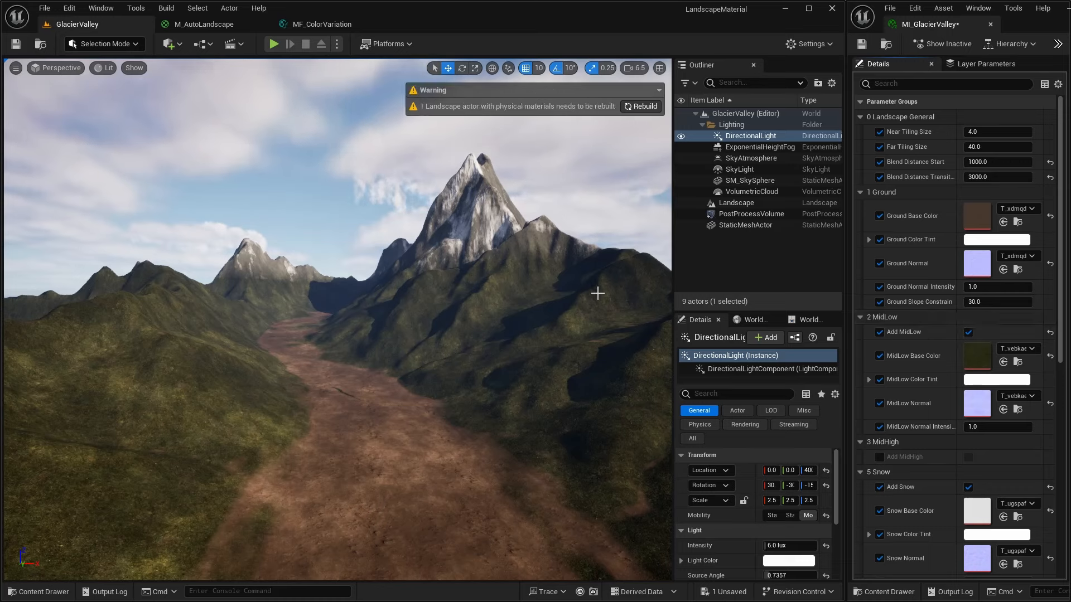
- Override the Add MidHigh parameter in MI_GlacierValley's 3 MidHigh group and turn it on
scroll(904, 446, down, 4)
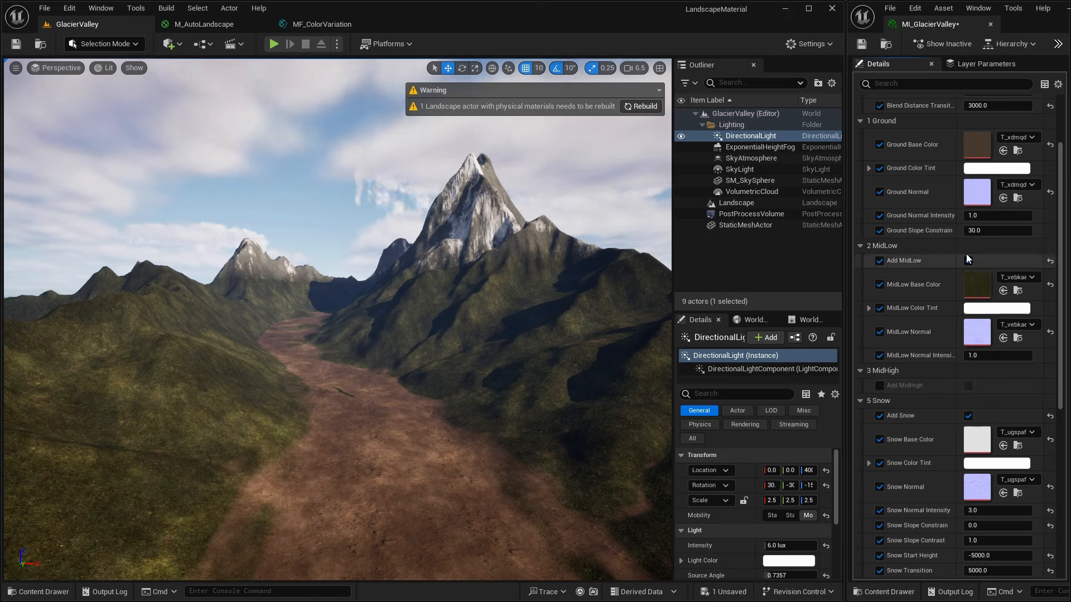
click(879, 384)
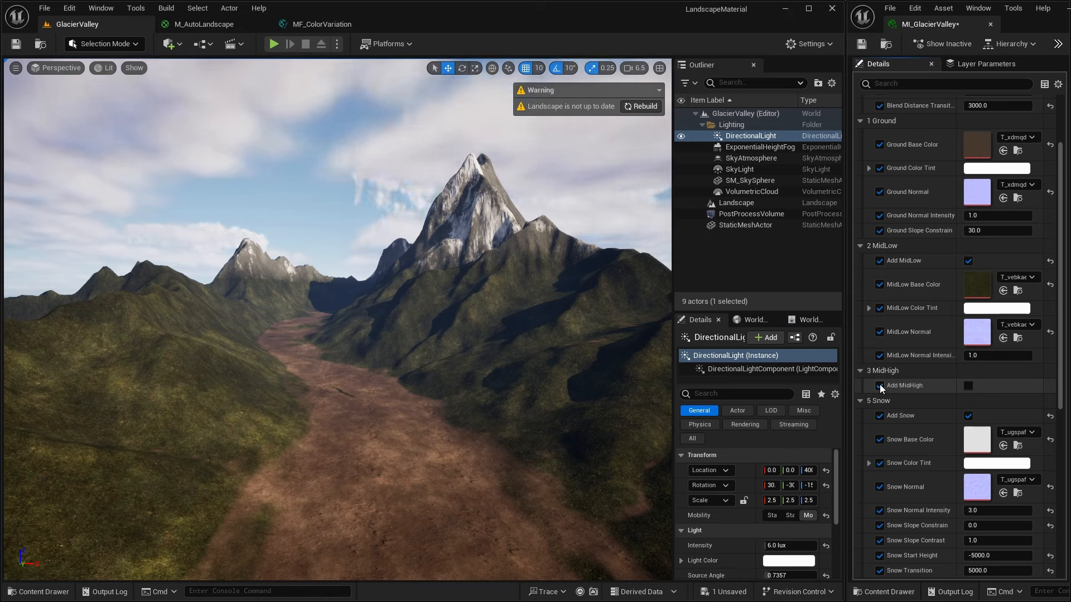
click(968, 385)
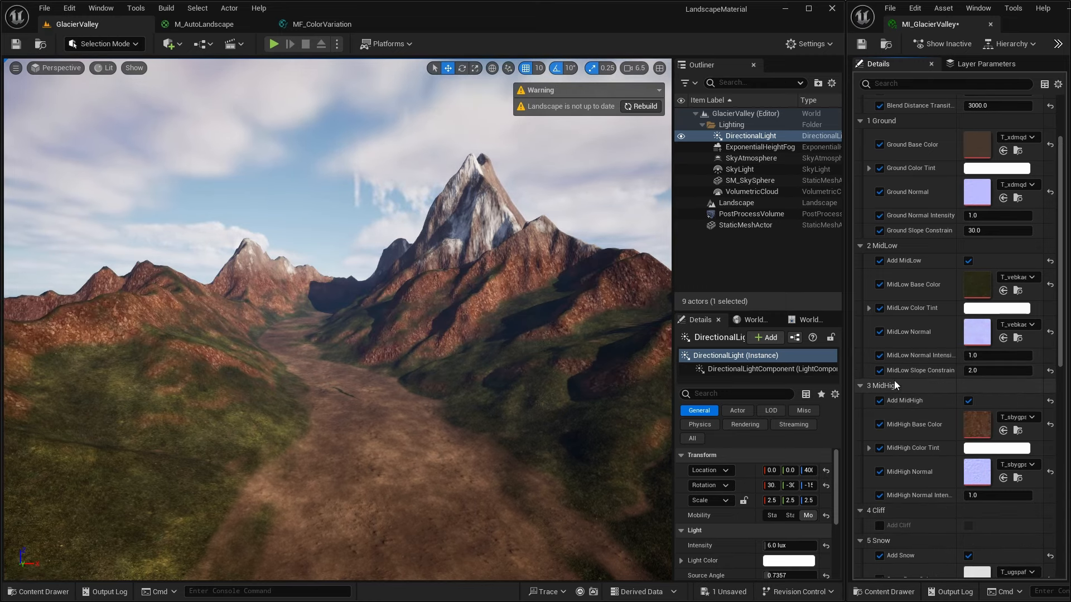
- Override the Add Cliff parameter in MI_GlacierValley's 4 Cliff group, turn it on and inspect the landscape up close
scroll(875, 413, down, 2)
scroll(876, 409, down, 4)
click(879, 366)
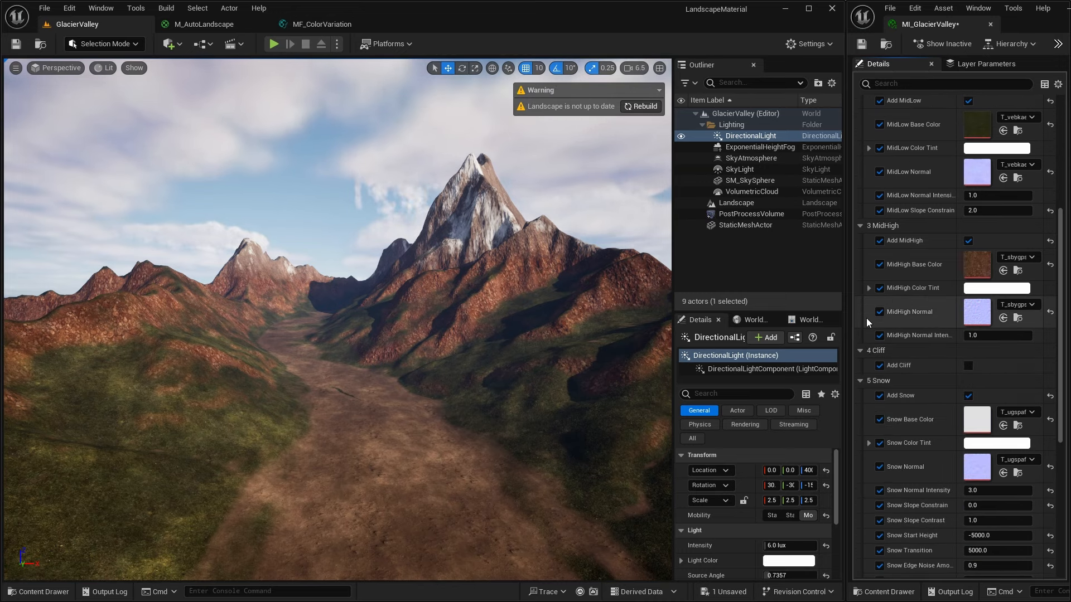
click(968, 380)
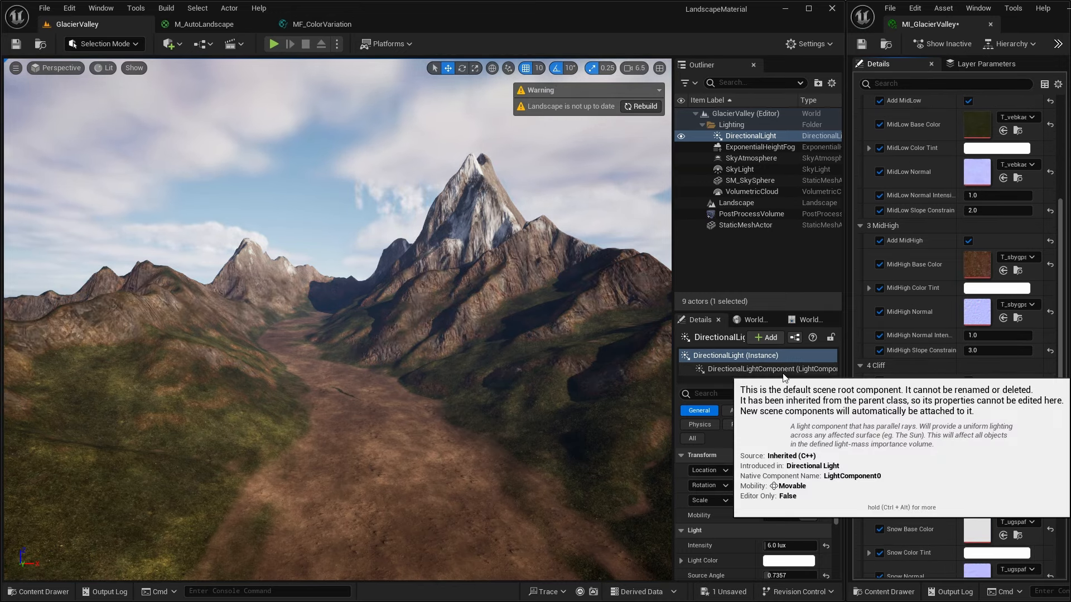
mouse_move(530, 317)
right_down()
mouse_move(533, 300)
mouse_move(534, 319)
right_up()
key(w)
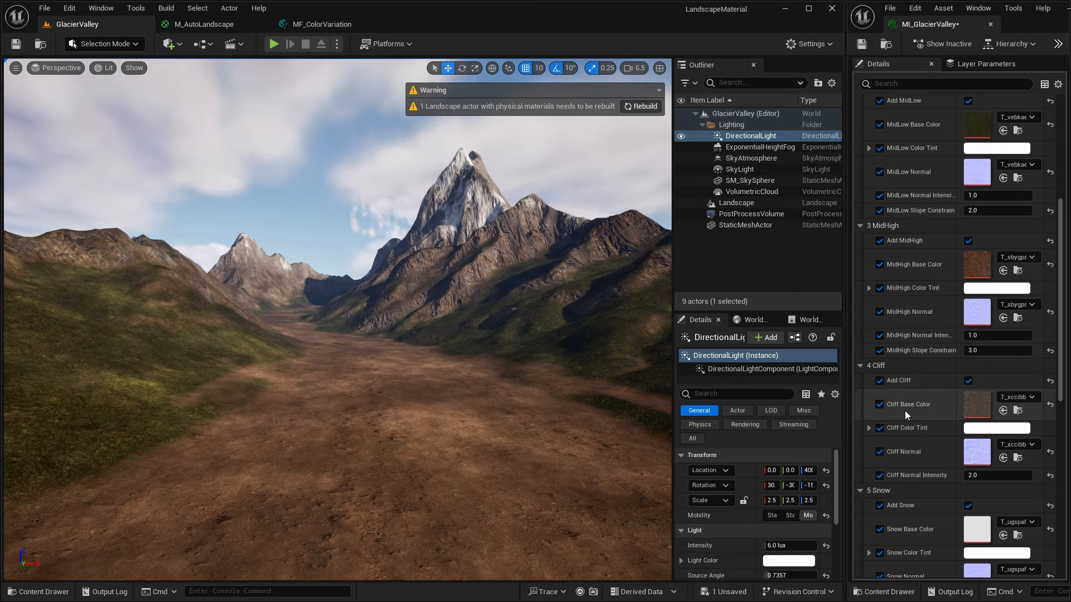
- Turn off Add Snow, Add Cliff, Add MidHigh and Add MidLow in MI_GlacierValley, leaving only the ground layer
click(968, 507)
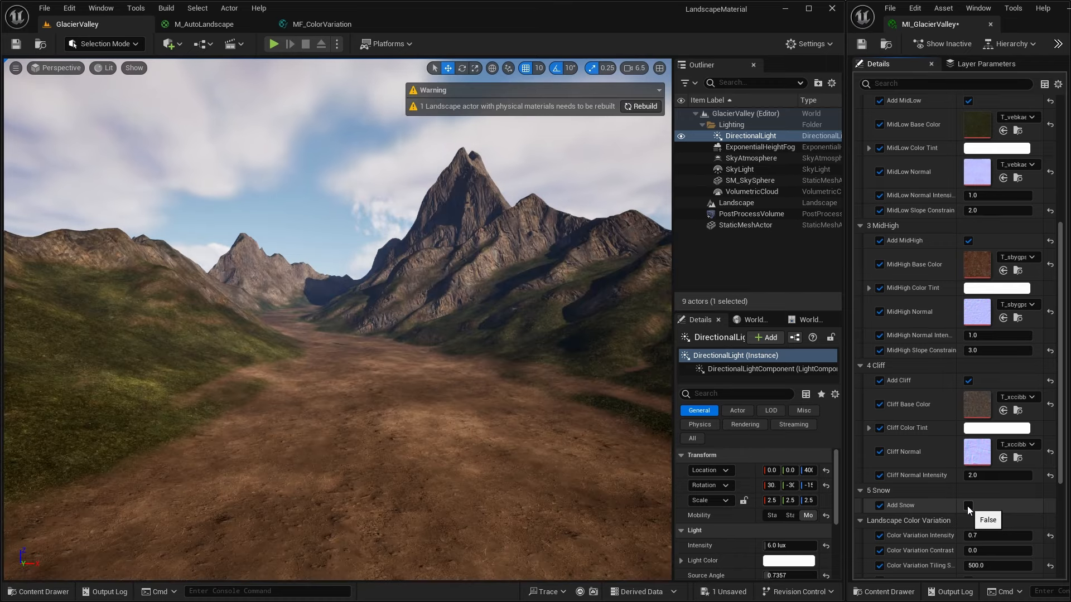
click(968, 381)
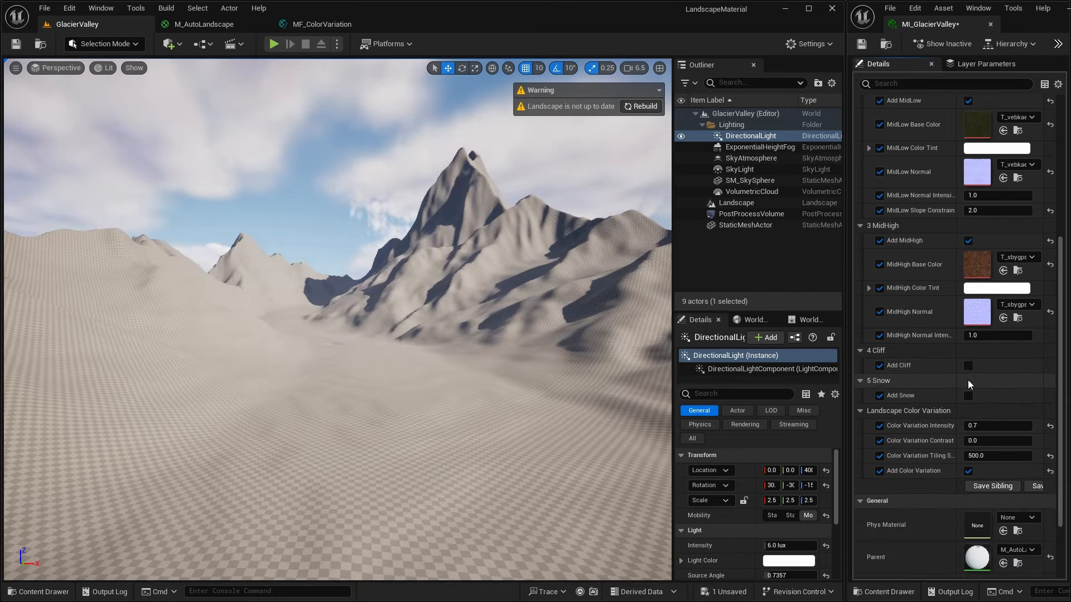
click(969, 242)
click(969, 154)
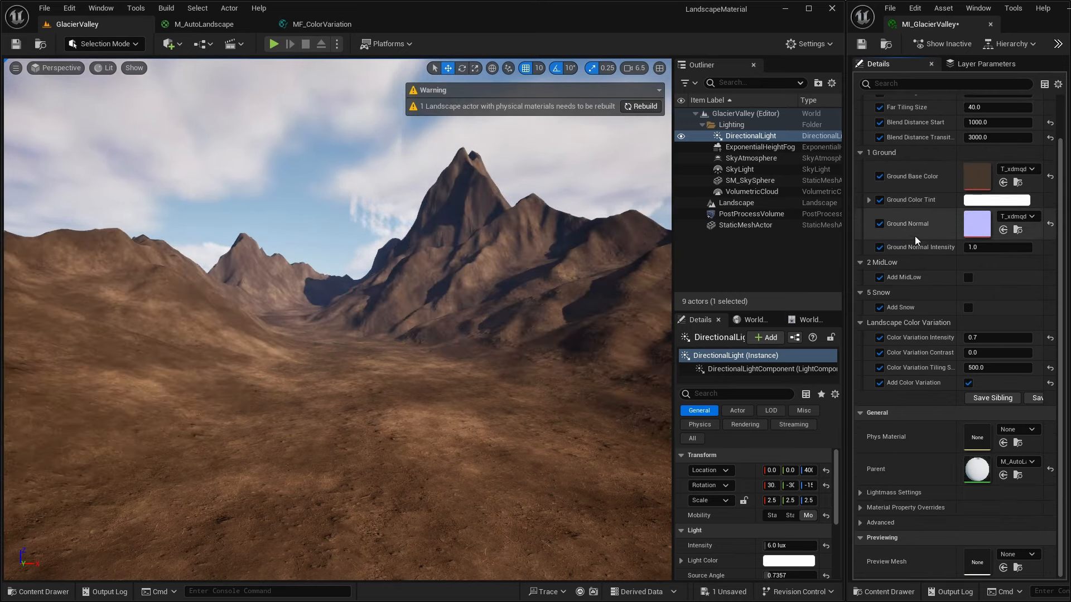
- Test the snow layer directly over the ground layer by turning Add Snow on and back off
scroll(915, 236, up, 2)
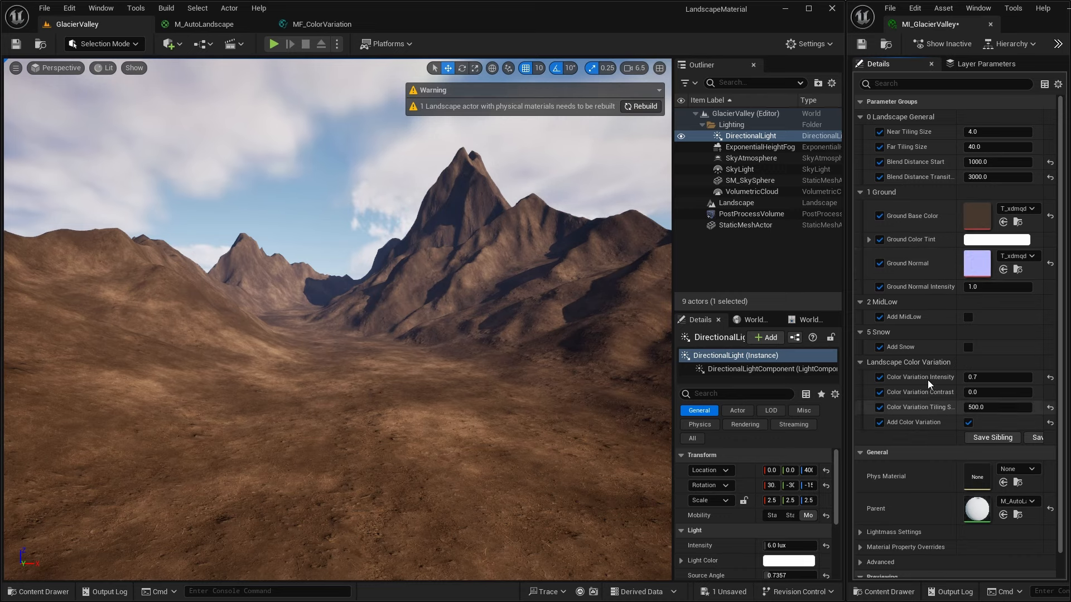
click(968, 347)
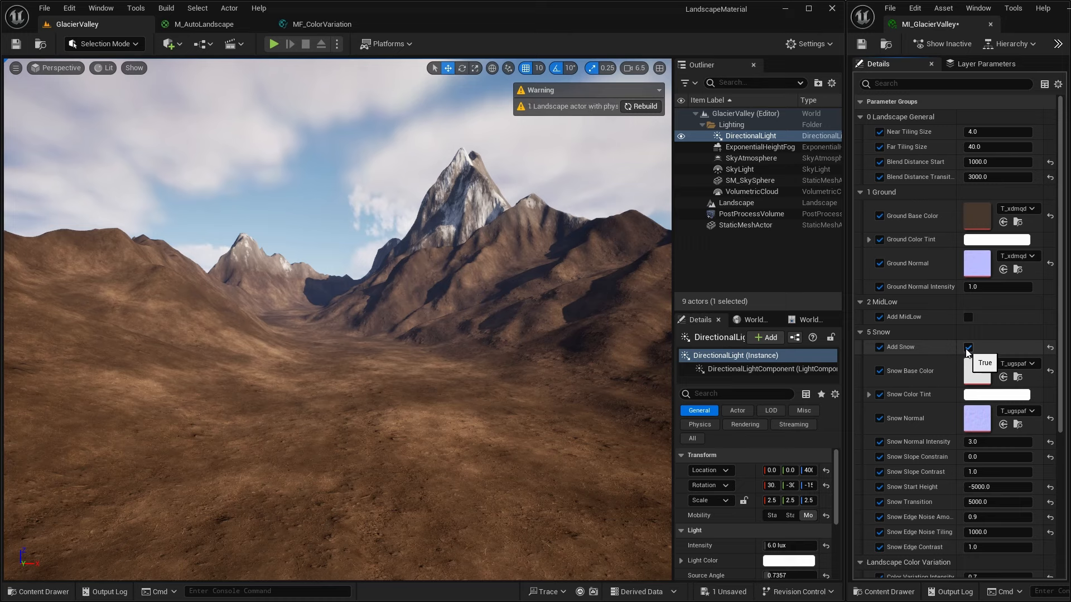
click(968, 348)
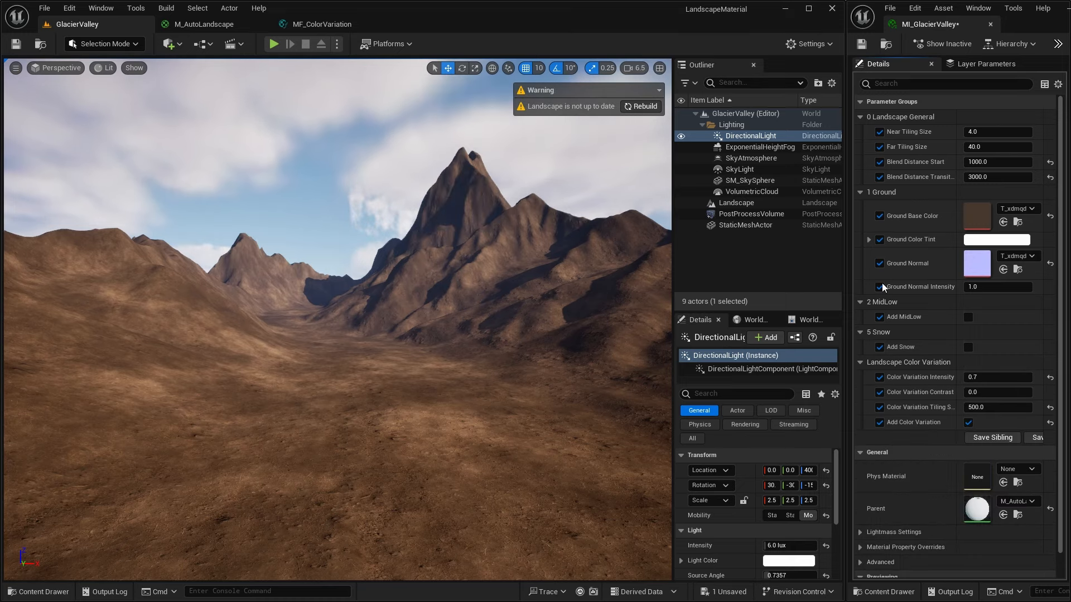